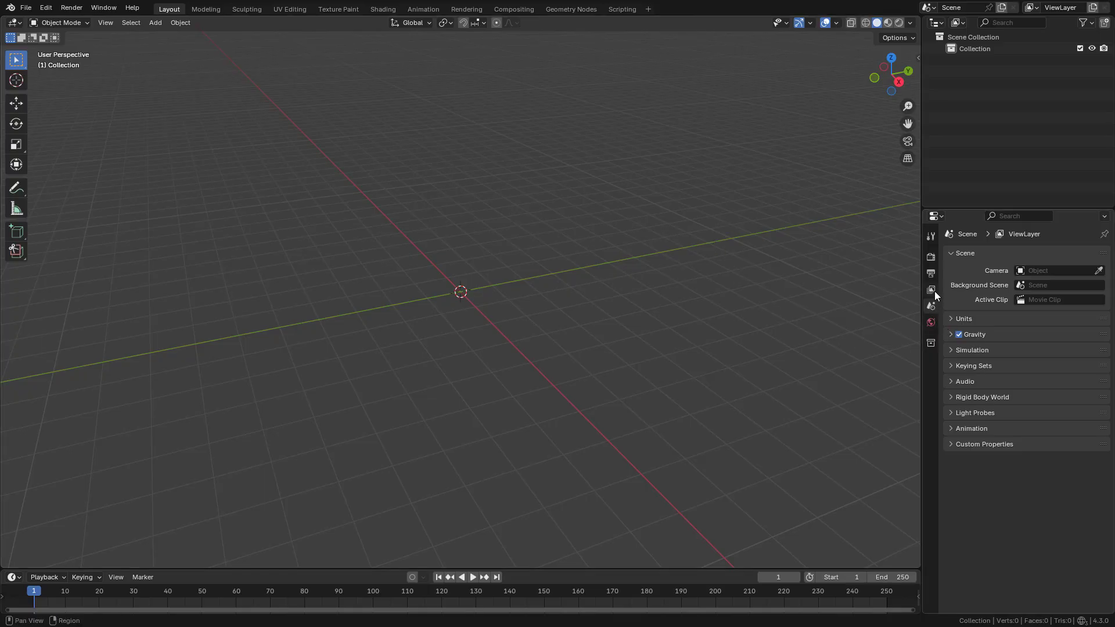
Set the render engine to Cycles with the Experimental feature set and GPU Compute as the device.
click(931, 257)
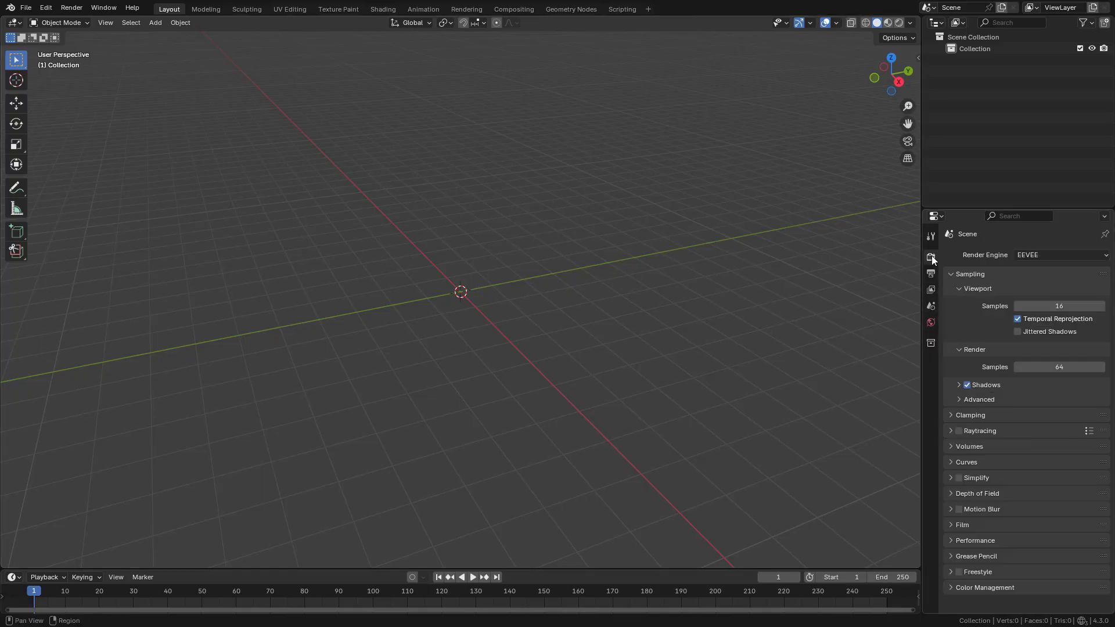
click(1039, 257)
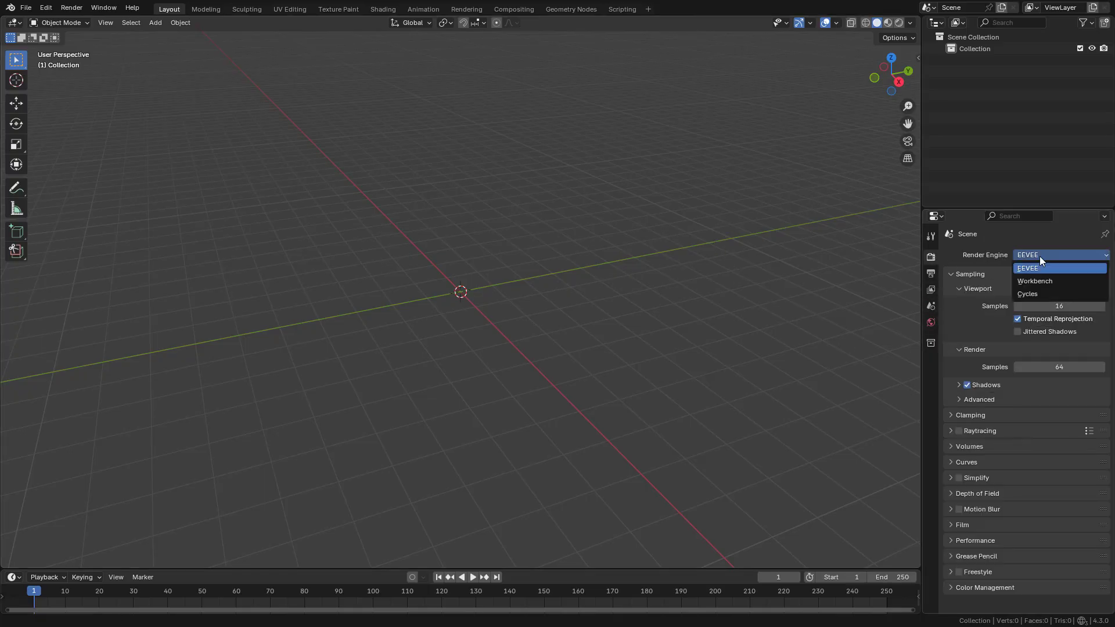
click(1033, 294)
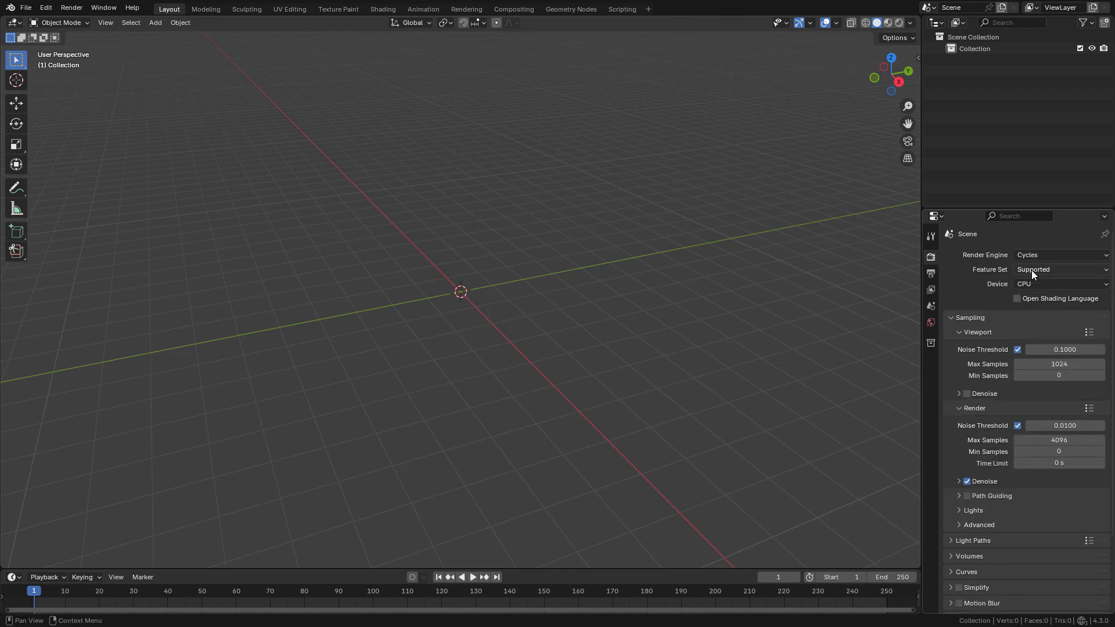
click(1031, 270)
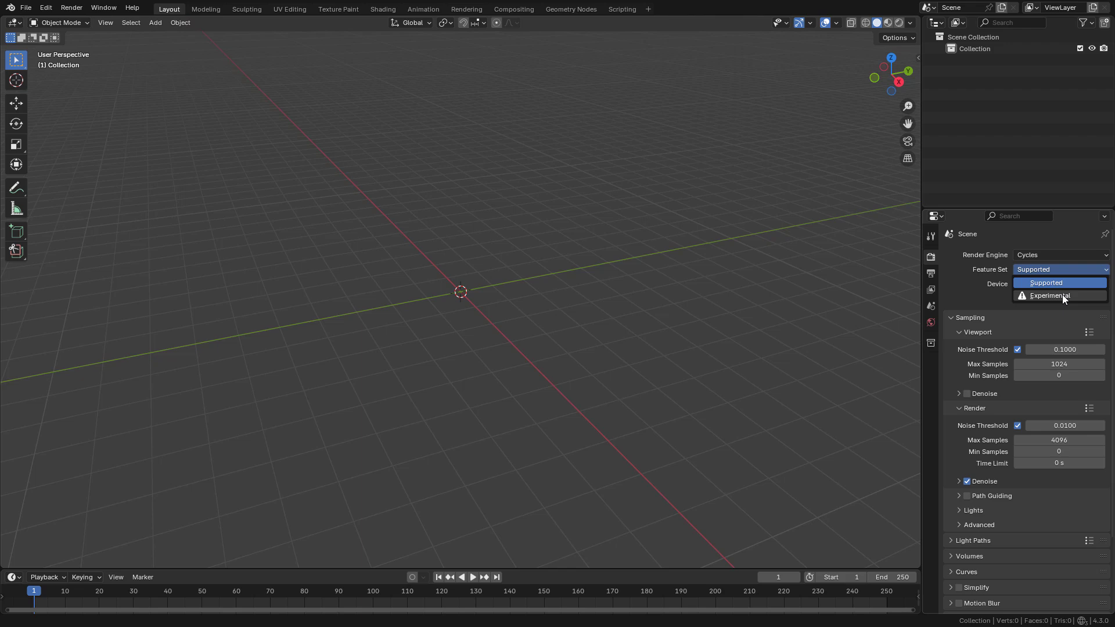
click(1082, 298)
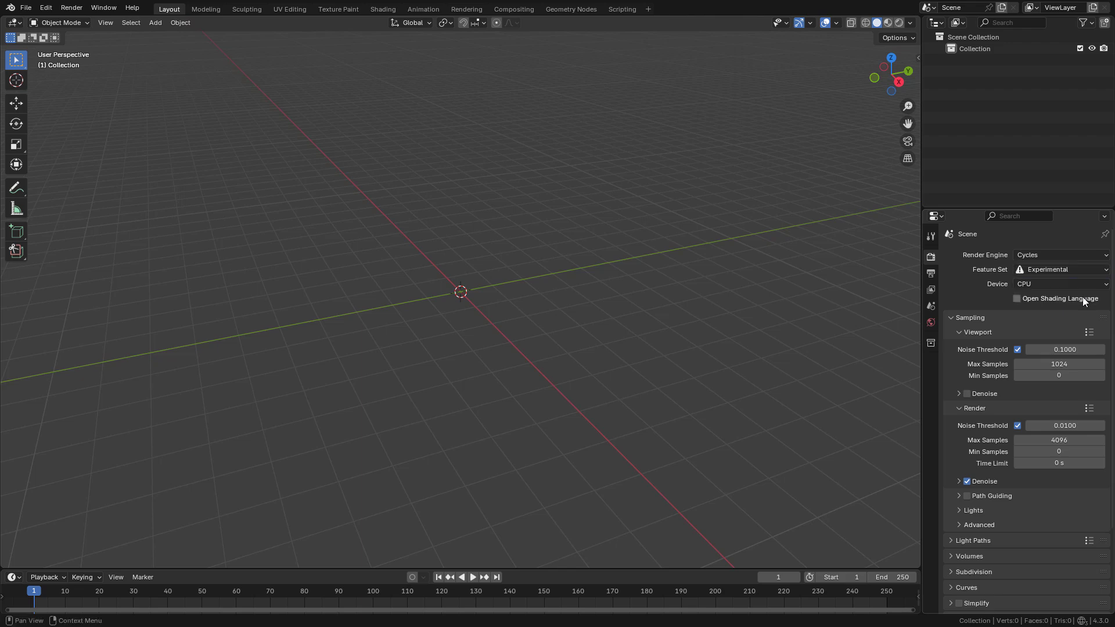
click(1044, 284)
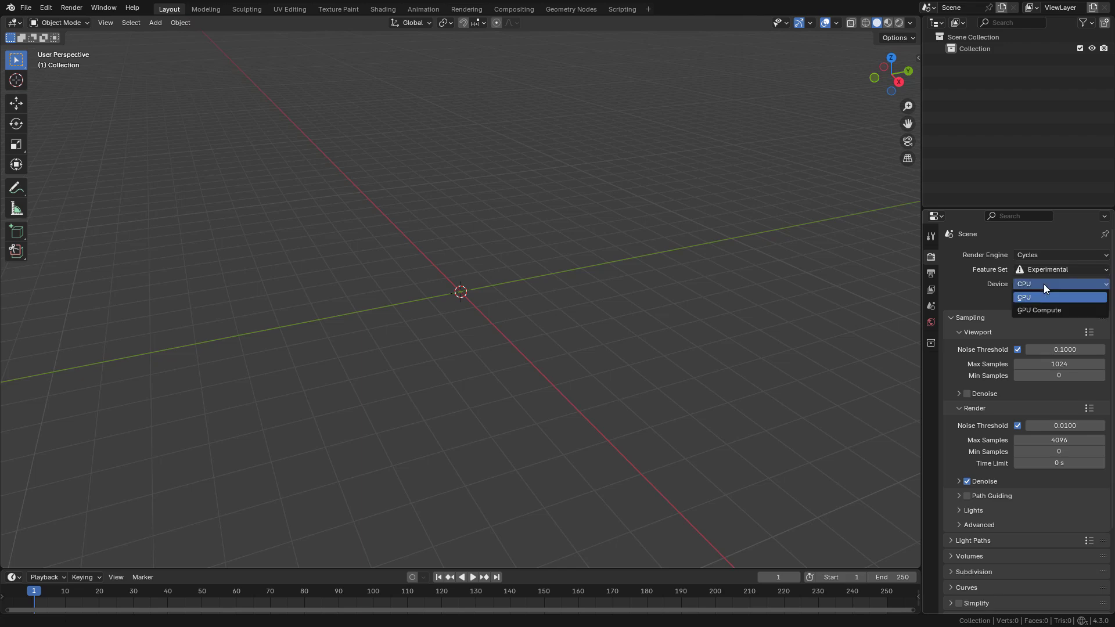
click(1050, 309)
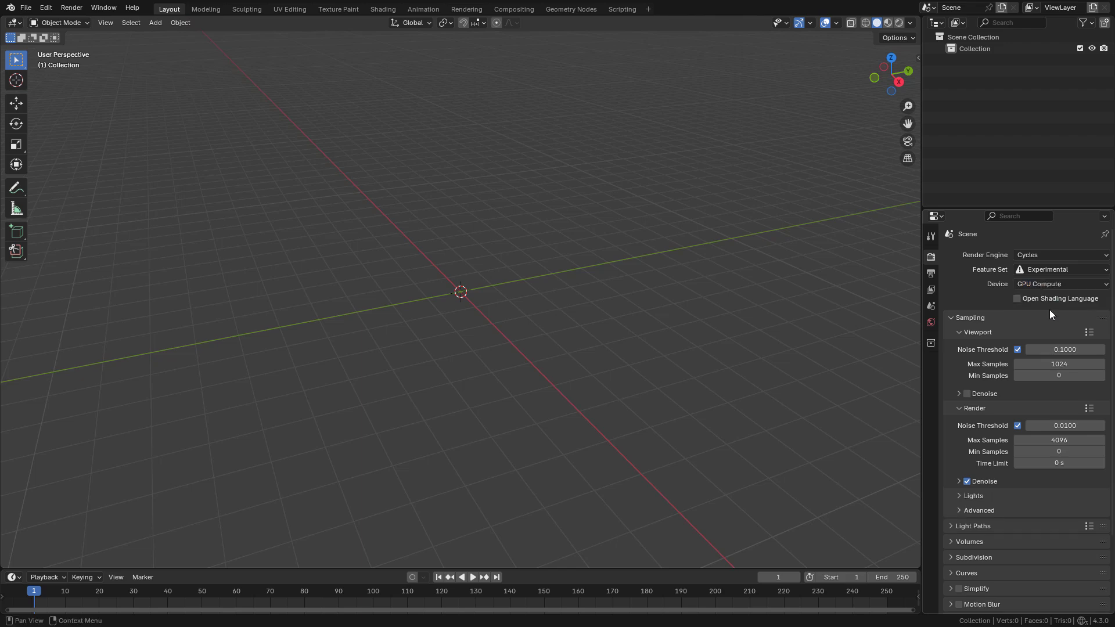
Split the 3D viewport vertically, turn the new area into a Shader Editor and collapse its sidebar.
drag(918, 22, 490, 57)
click(503, 24)
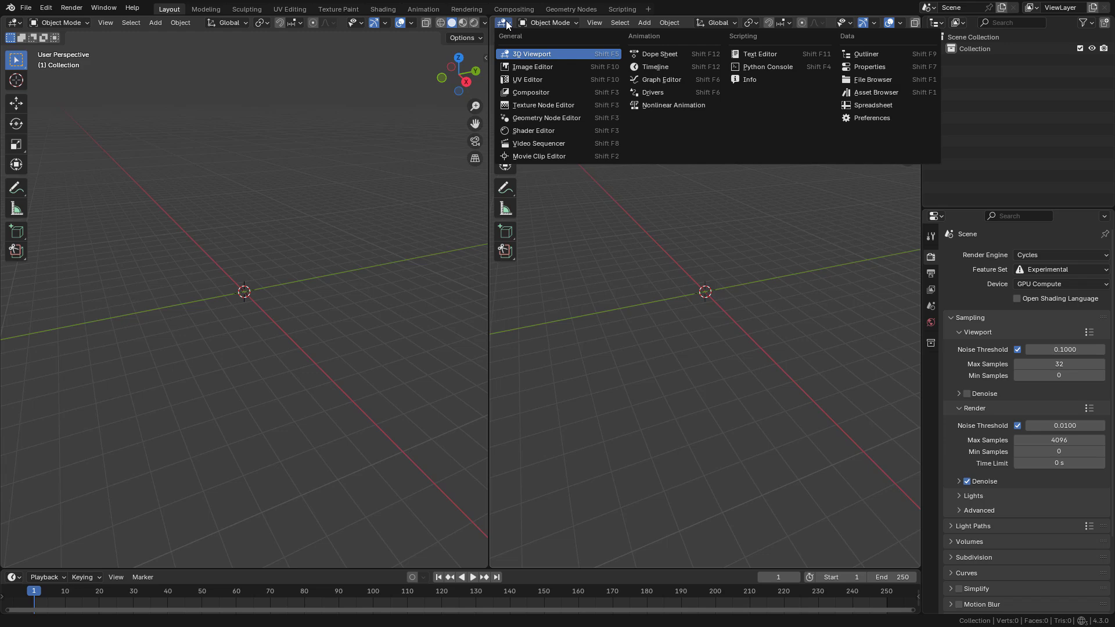
click(535, 131)
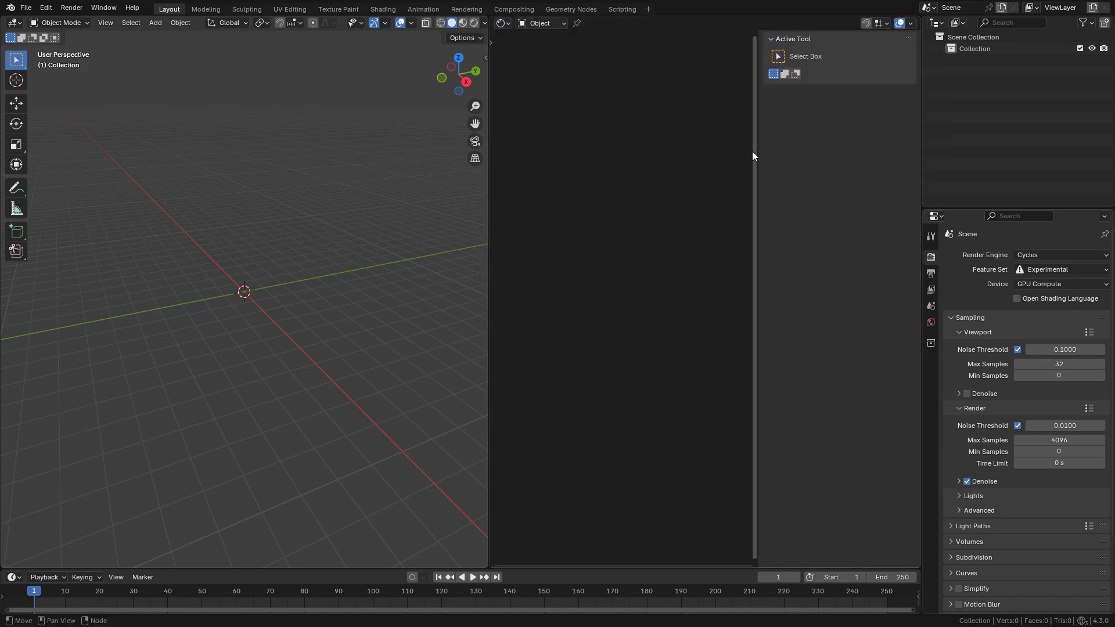
drag(757, 151, 927, 162)
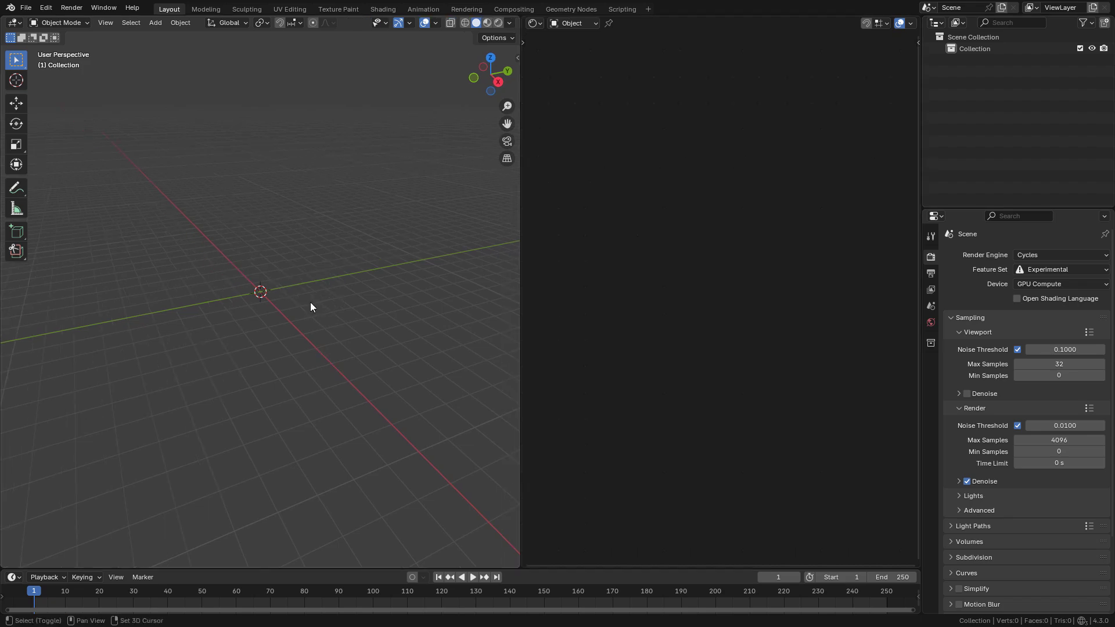
Add a plane mesh at the world origin and switch the viewport to rendered shading.
key(shift+a)
mouse_move(294, 317)
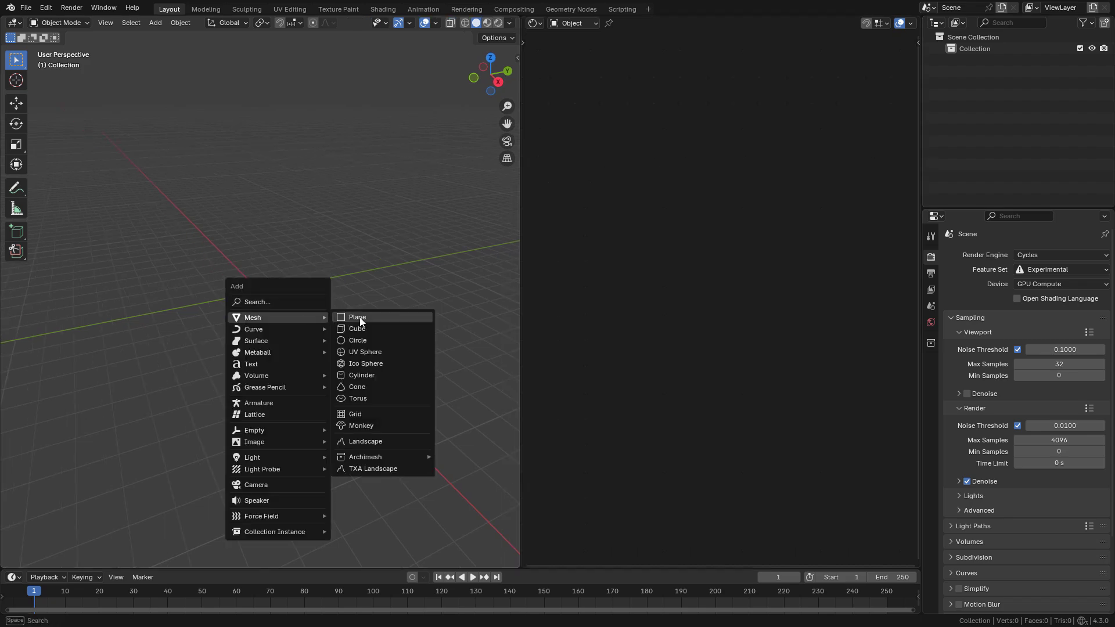
click(360, 317)
scroll(294, 306, up, 7)
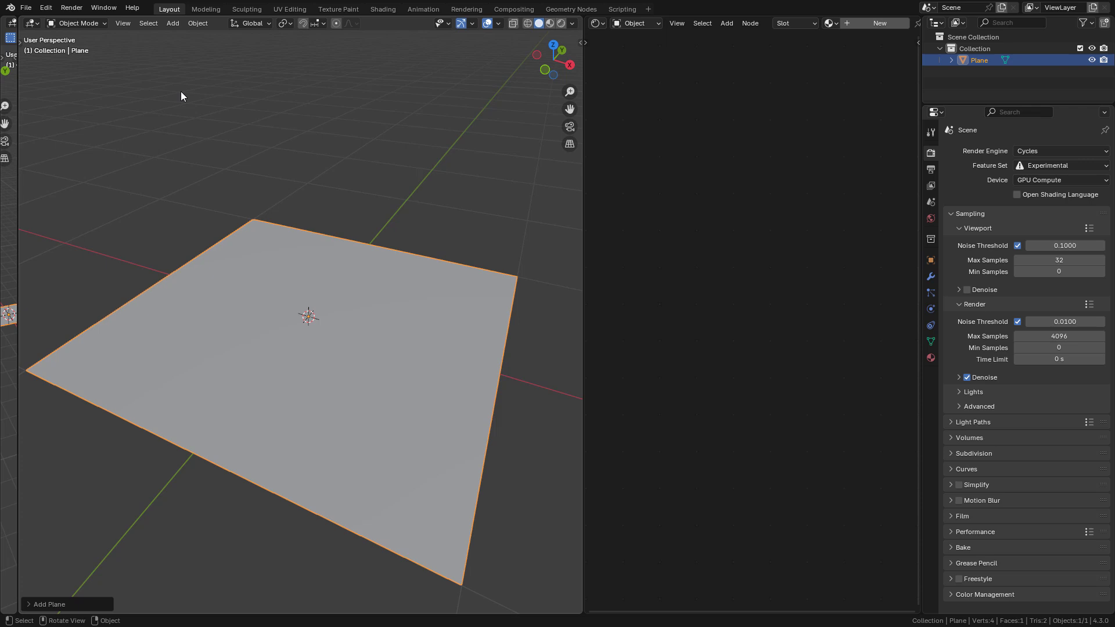
click(559, 24)
middle_drag(525, 115, 577, 144)
Create a new material on the plane and set its Principled BSDF base color to a light peach-orange.
click(870, 25)
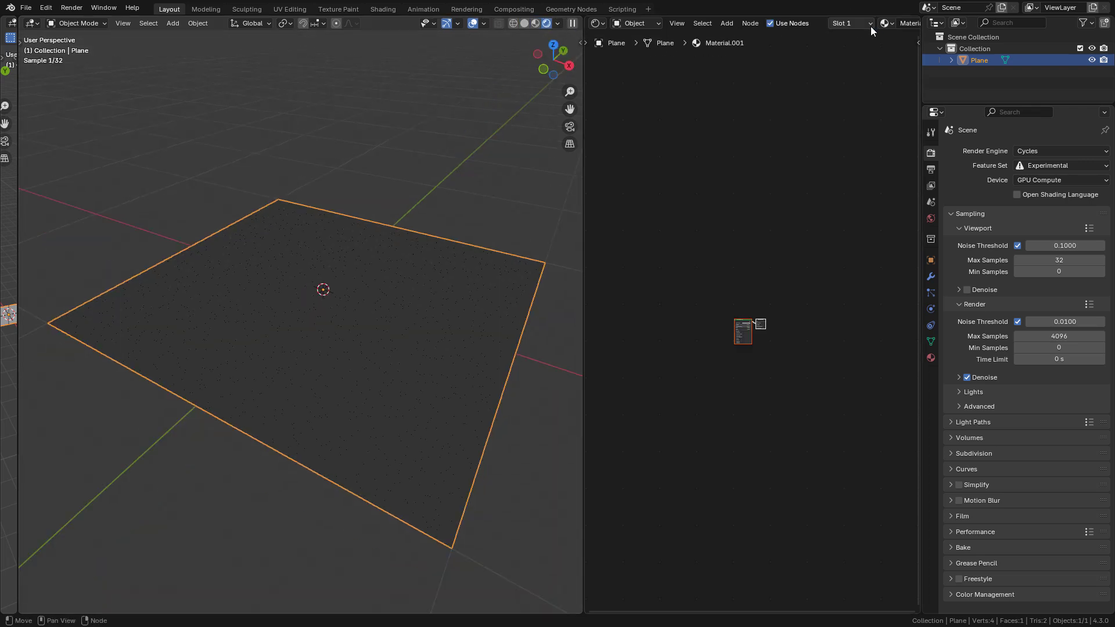
scroll(764, 332, up, 9)
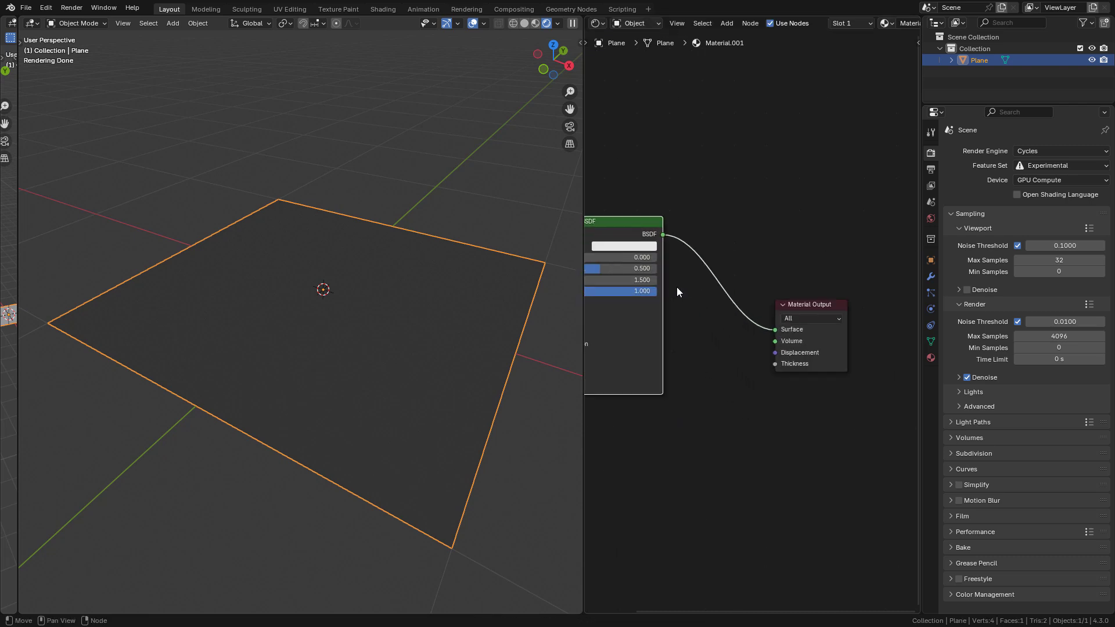
click(706, 255)
drag(709, 127, 704, 141)
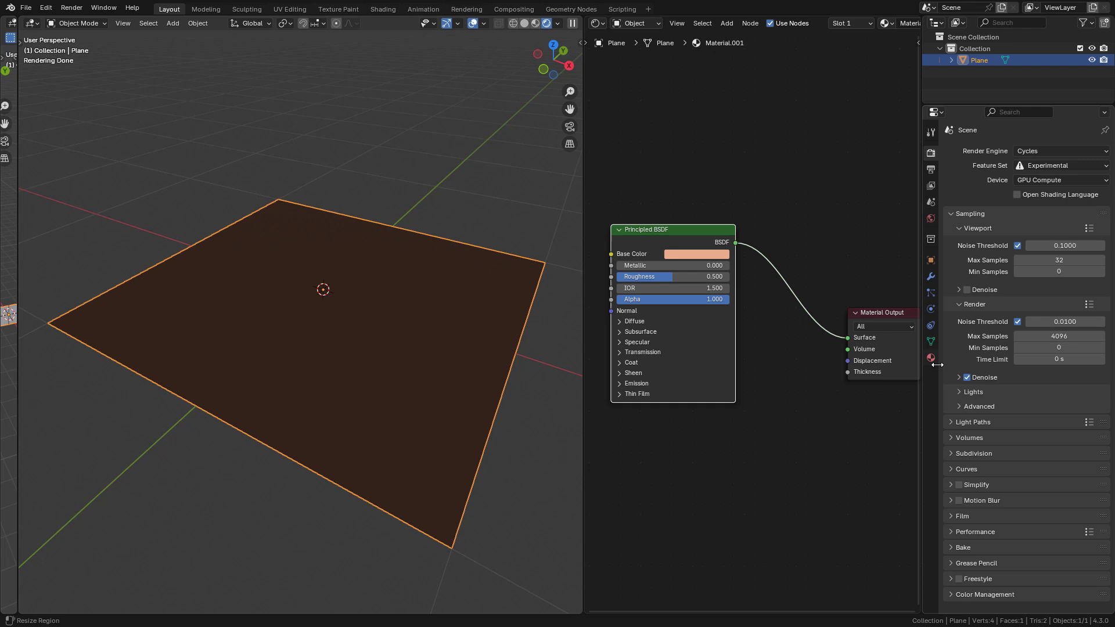
Use a Sky Texture as the world background color, with strength 0.5 and a sun rotation of 108°.
click(932, 219)
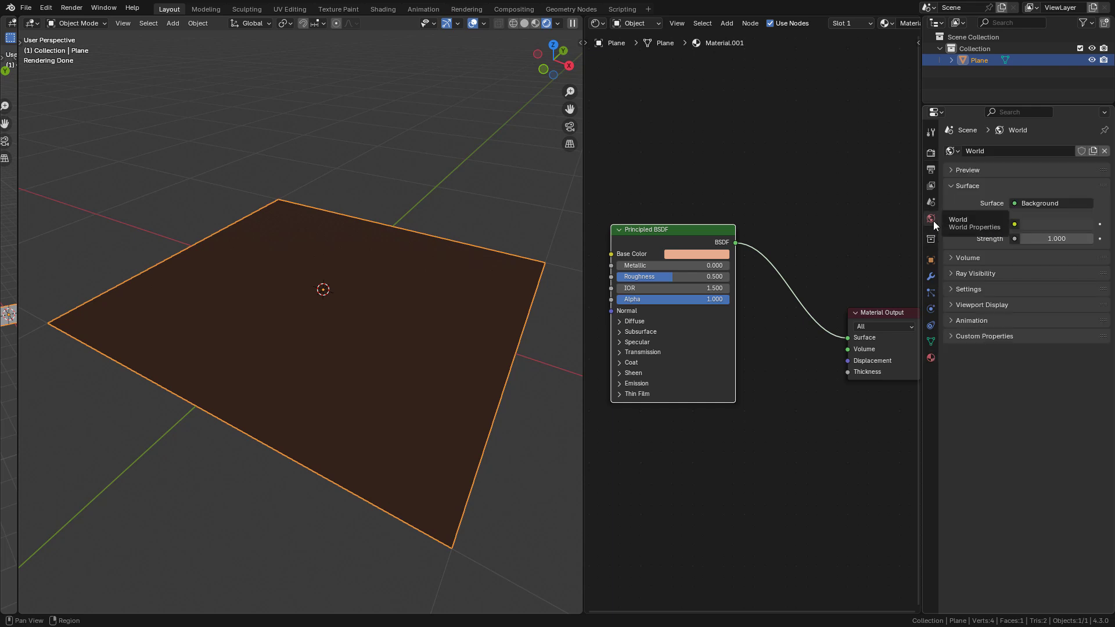
click(1014, 224)
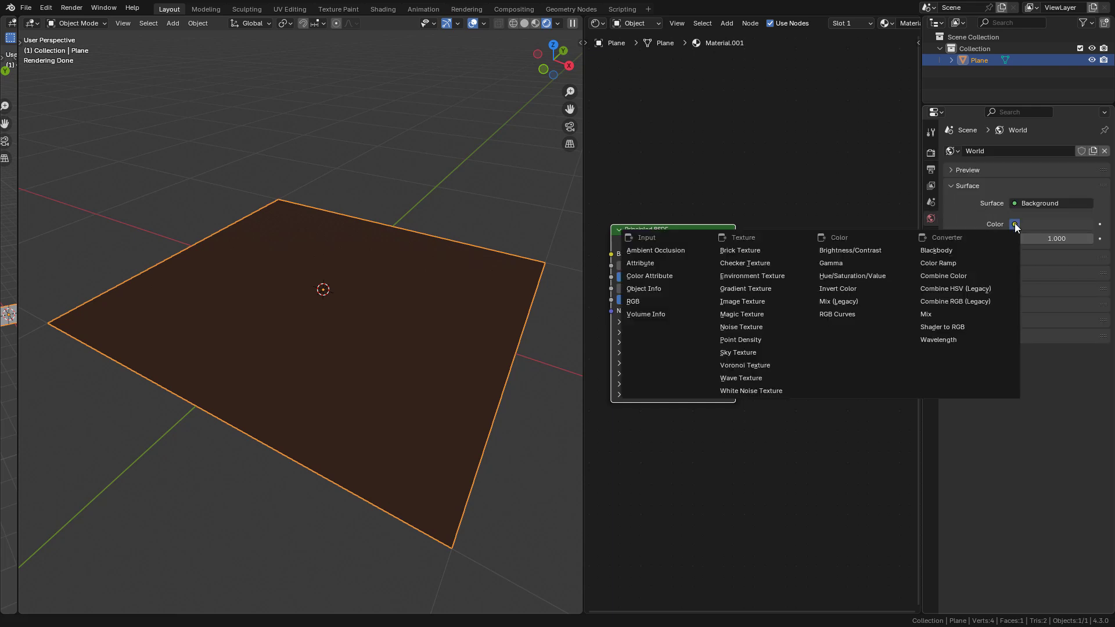
click(753, 355)
click(1054, 372)
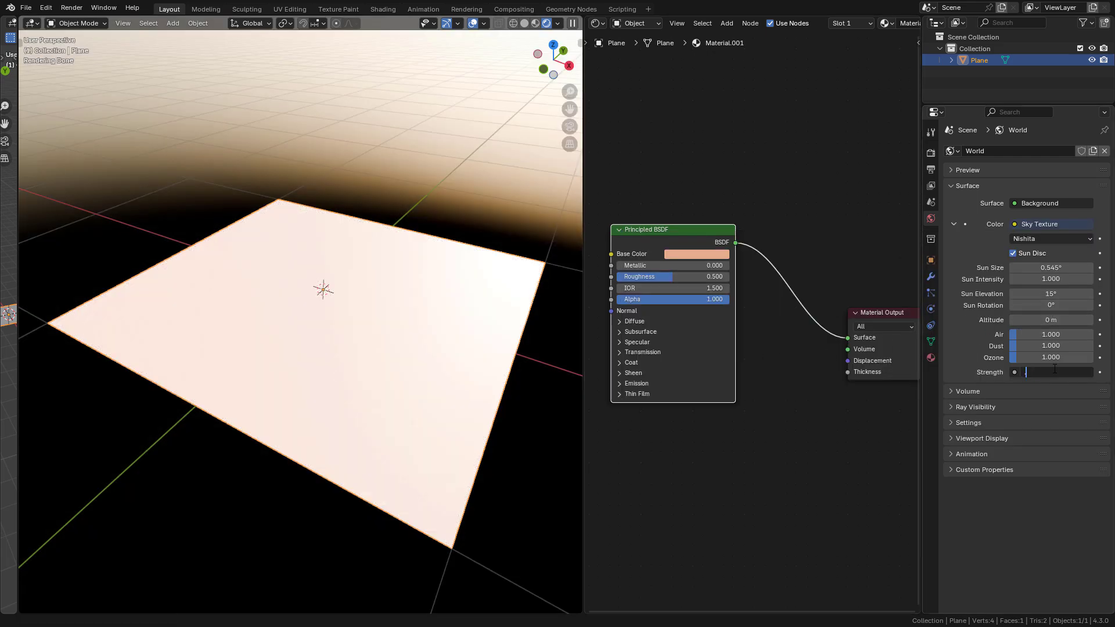
text(.5)
key(Return)
drag(1050, 305, 1085, 305)
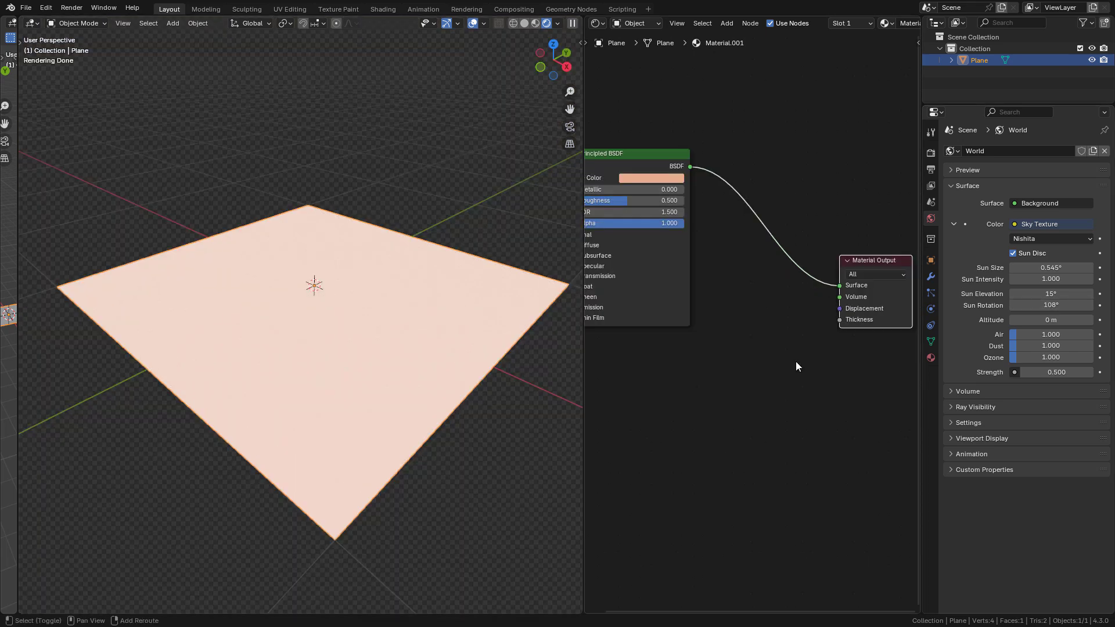
Add a Gabor Texture node below the Principled BSDF in the plane's material.
key(shift+a)
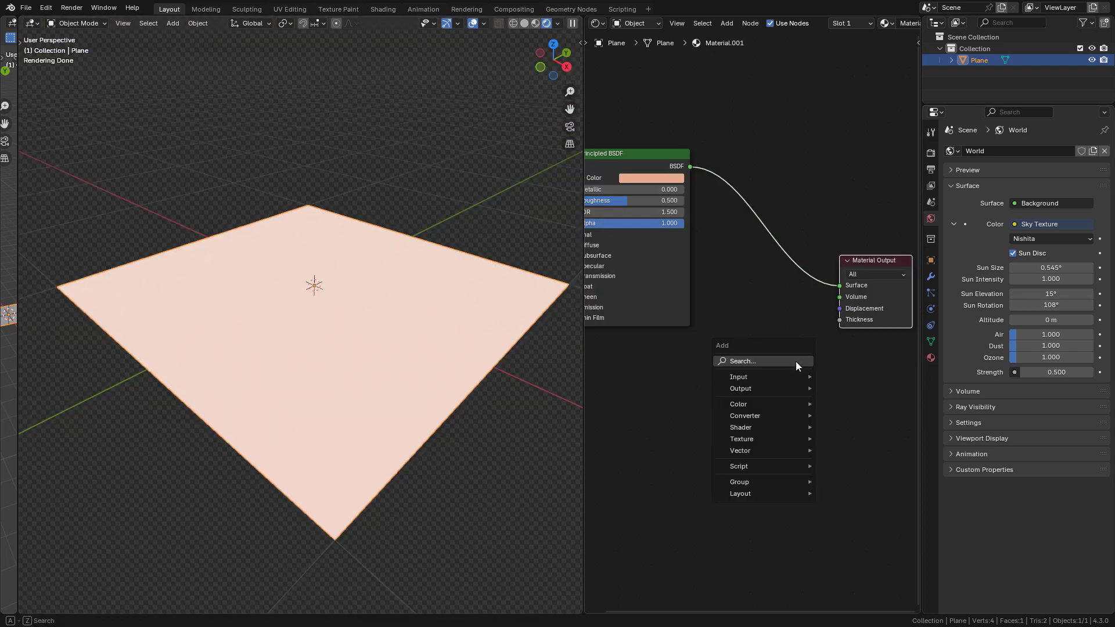
mouse_move(747, 446)
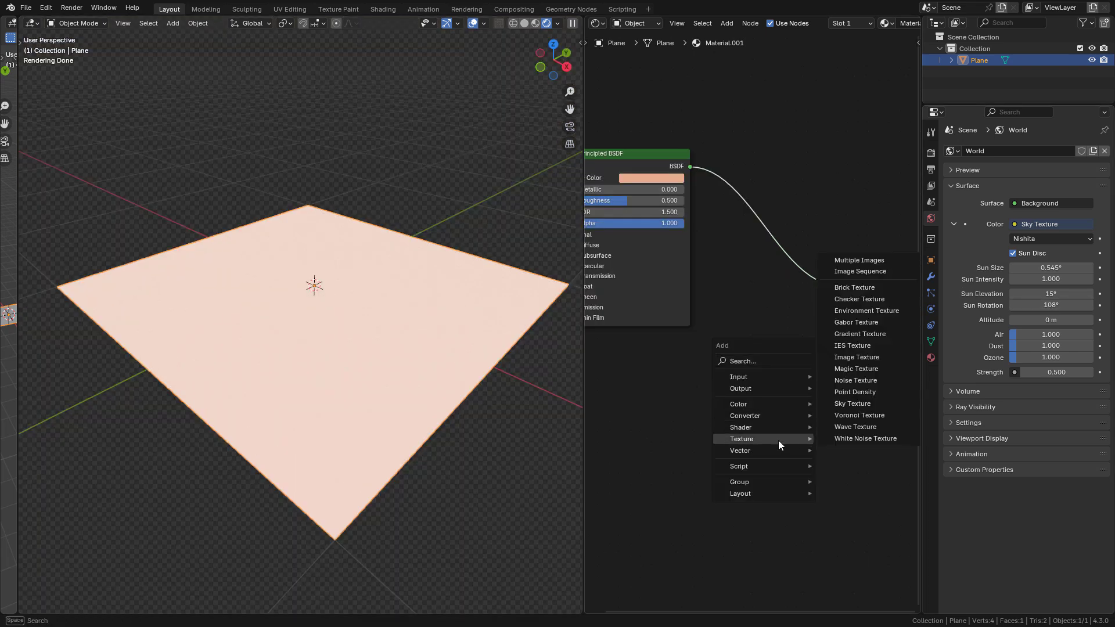
click(854, 322)
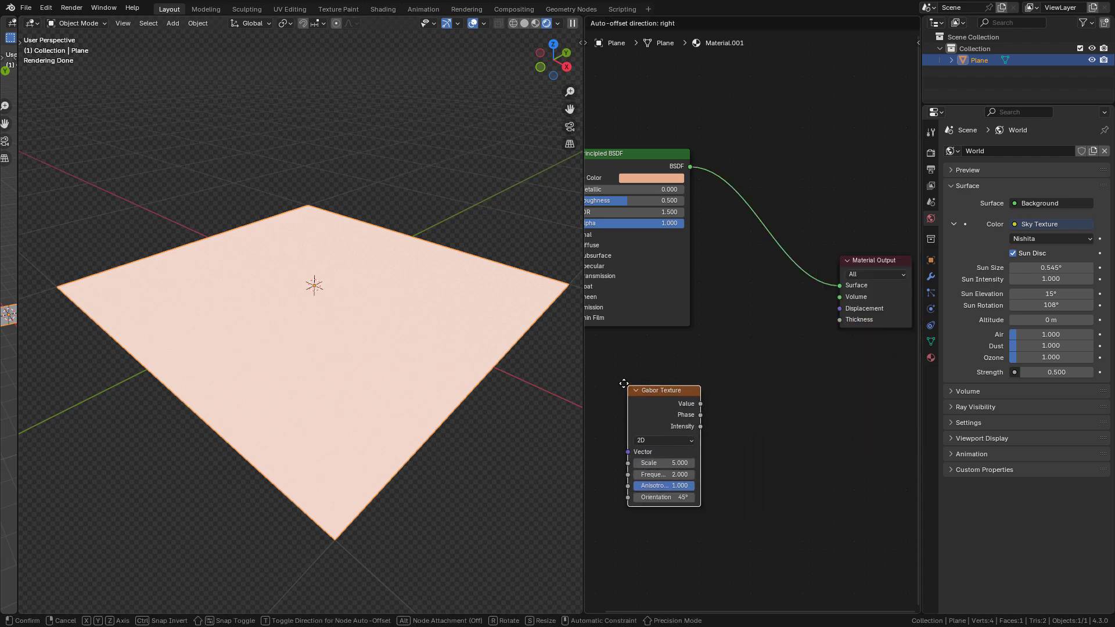
click(624, 384)
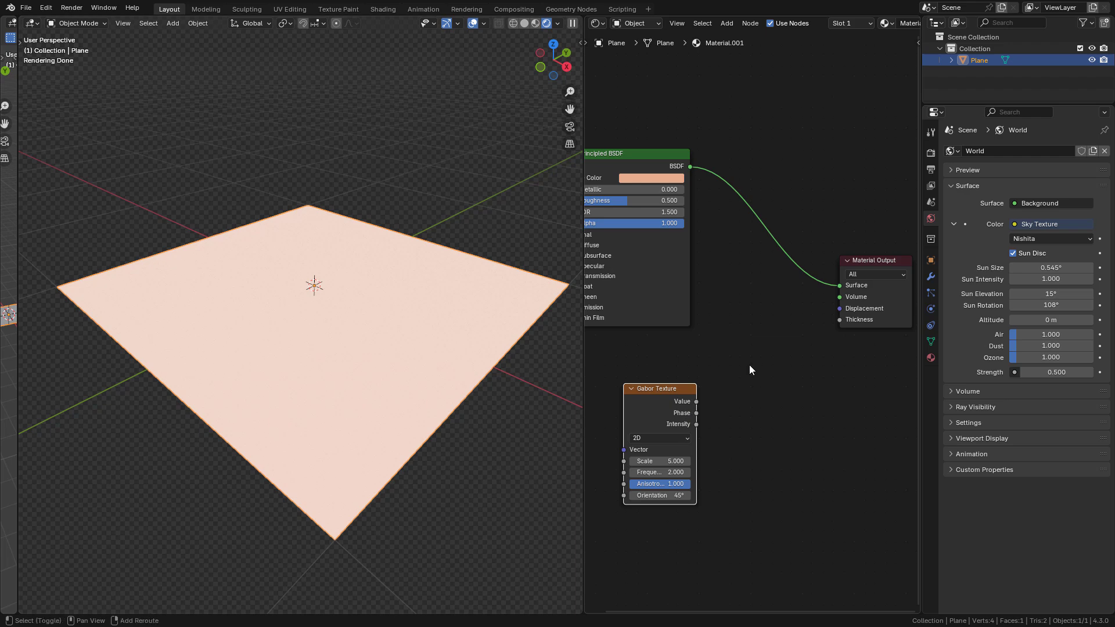
Add a Displacement node, linking the Gabor Texture's Value to its Height and its output to the Material Output's Displacement.
key(shift+a)
click(722, 287)
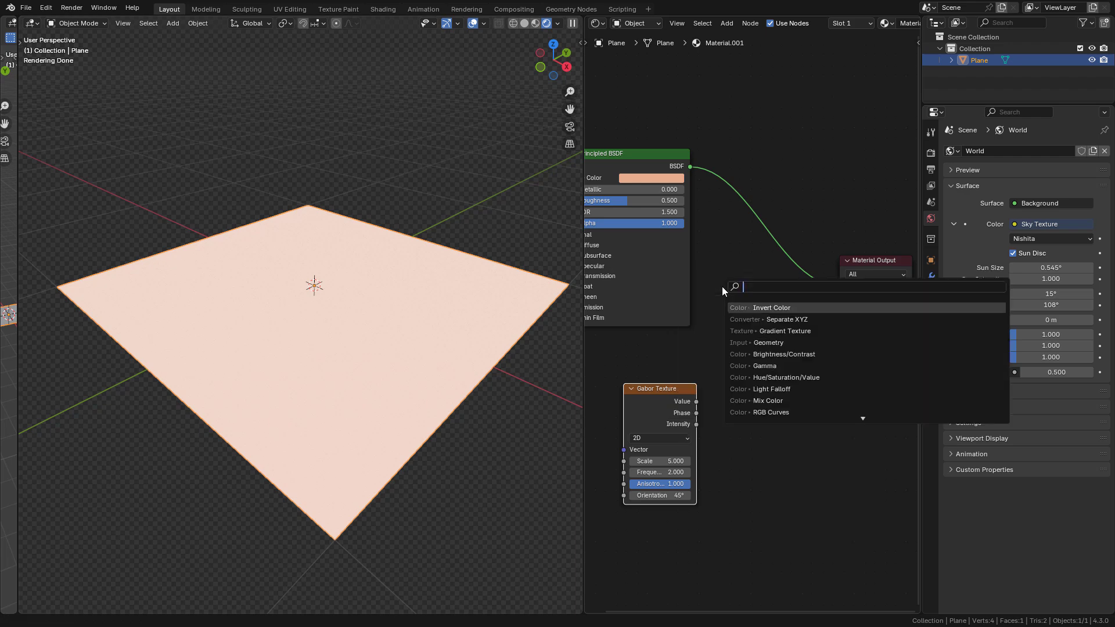
text(di)
click(776, 320)
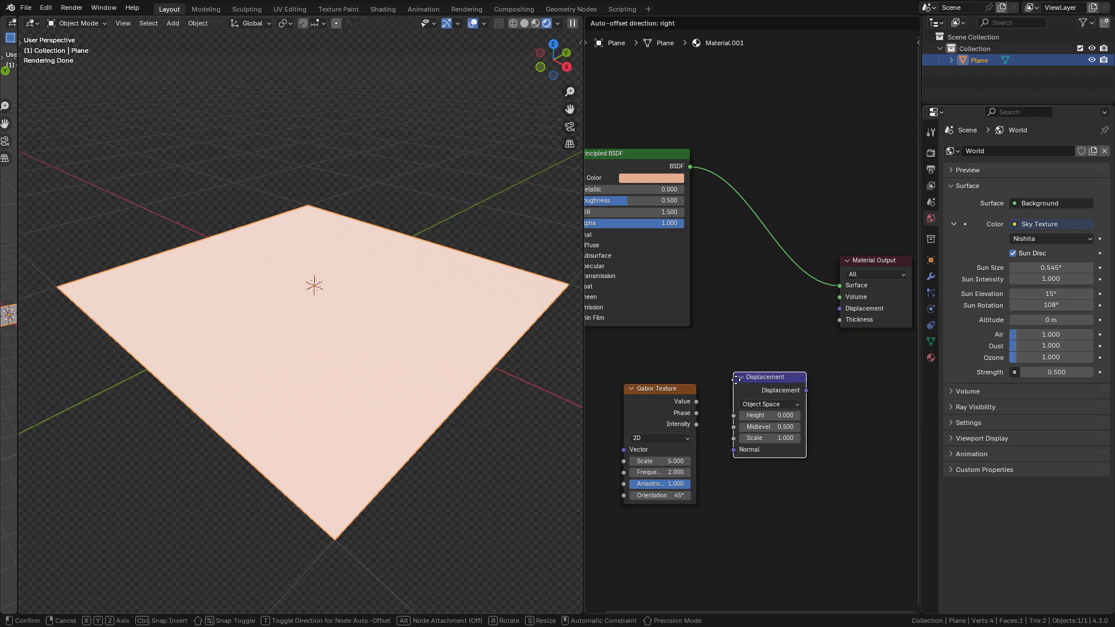
click(736, 337)
drag(696, 400, 724, 392)
drag(799, 363, 837, 311)
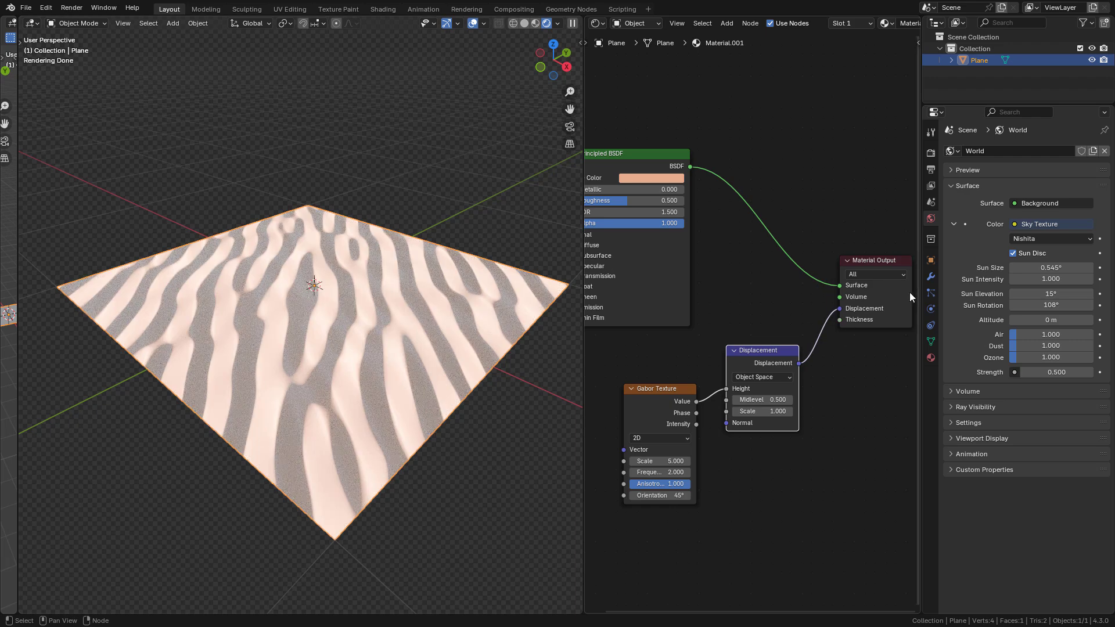
Add a Subdivision Surface modifier to the plane with Adaptive Subdivision enabled and the Simple type.
click(931, 278)
click(963, 151)
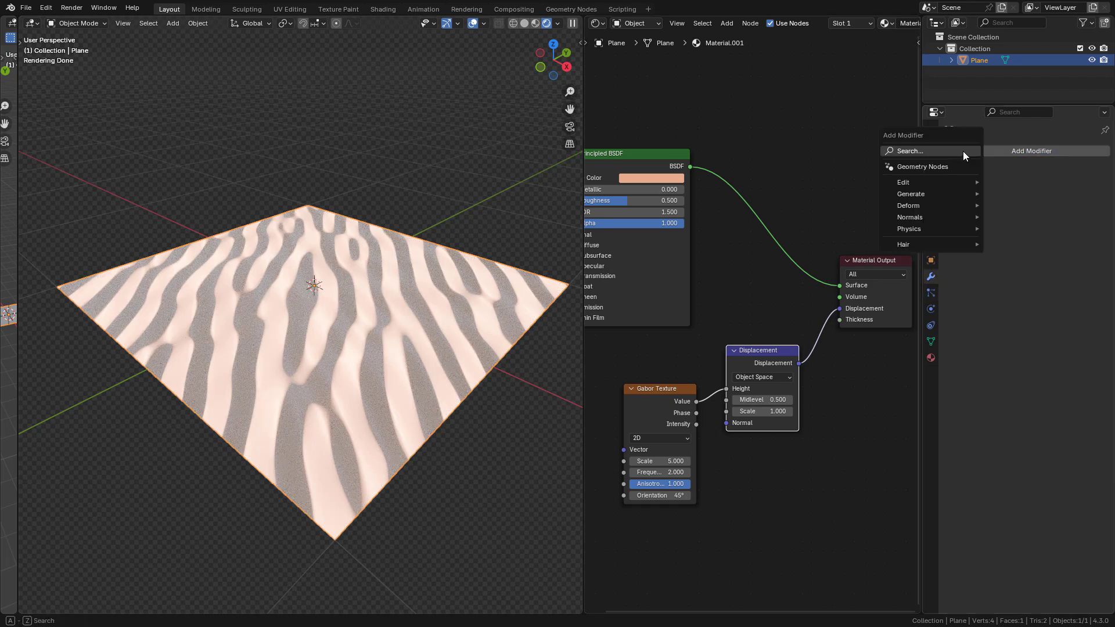
click(932, 151)
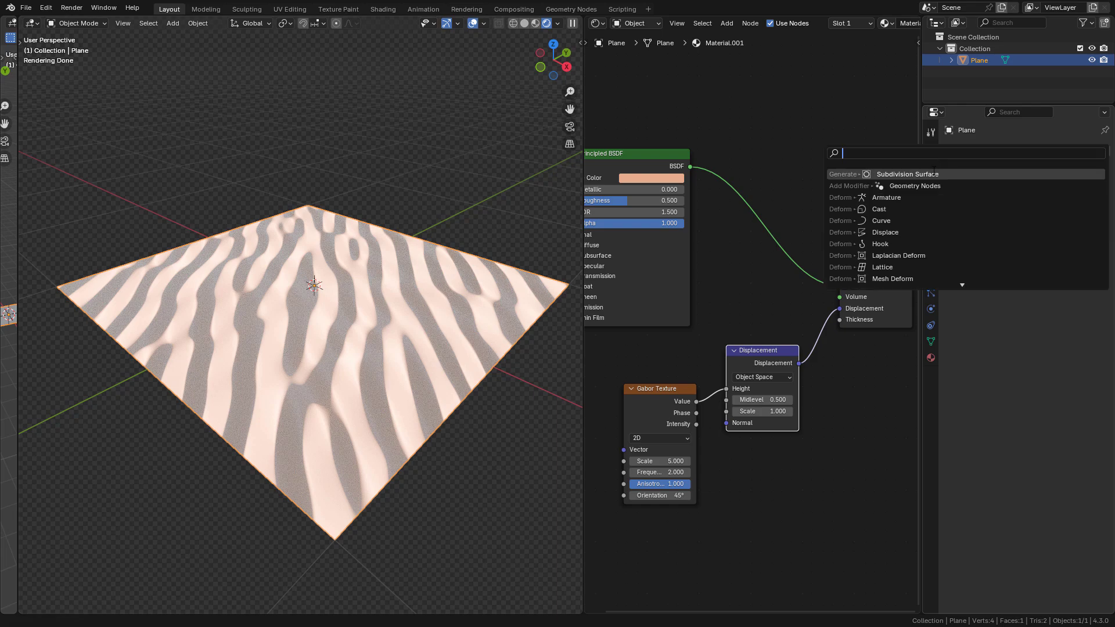
click(934, 174)
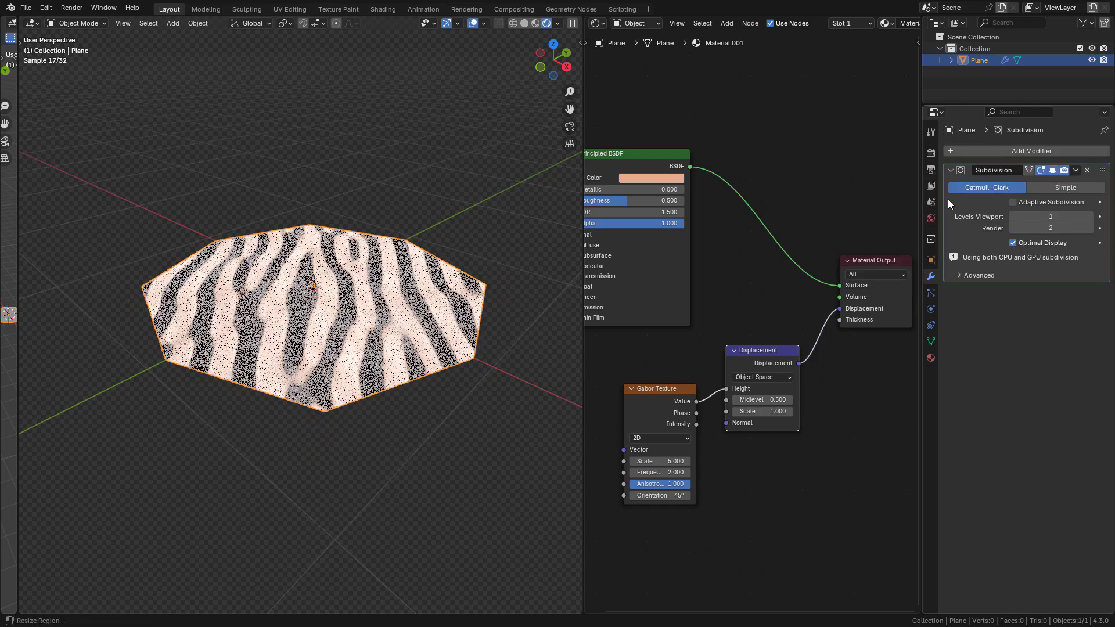
click(1012, 202)
click(1058, 189)
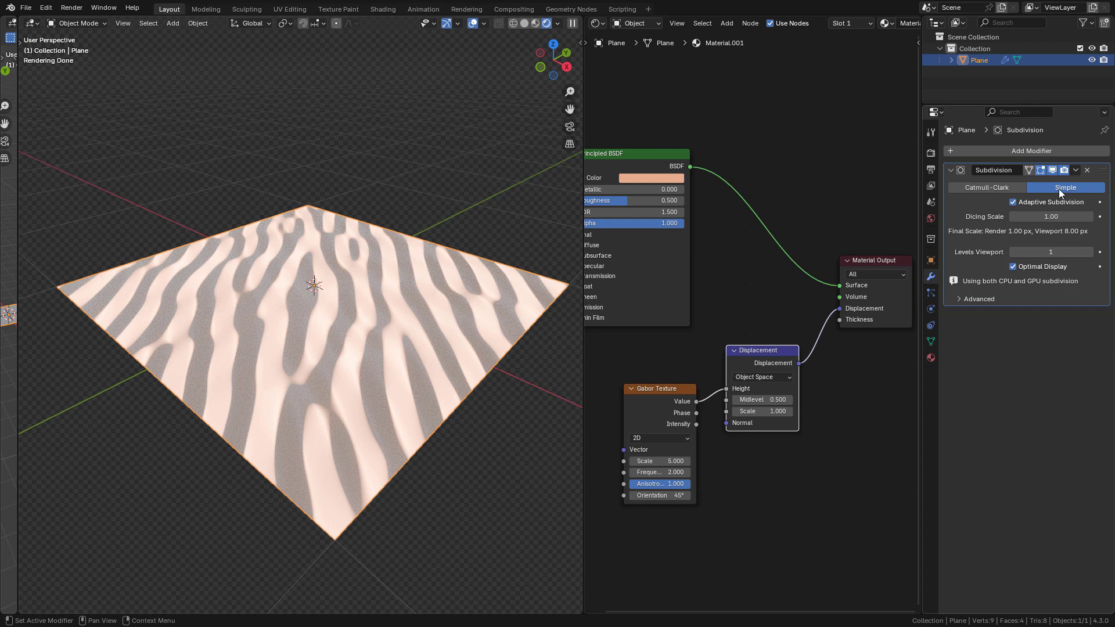
Set the material's surface displacement method to Displacement and Bump, and inspect the displaced plane up close.
click(930, 360)
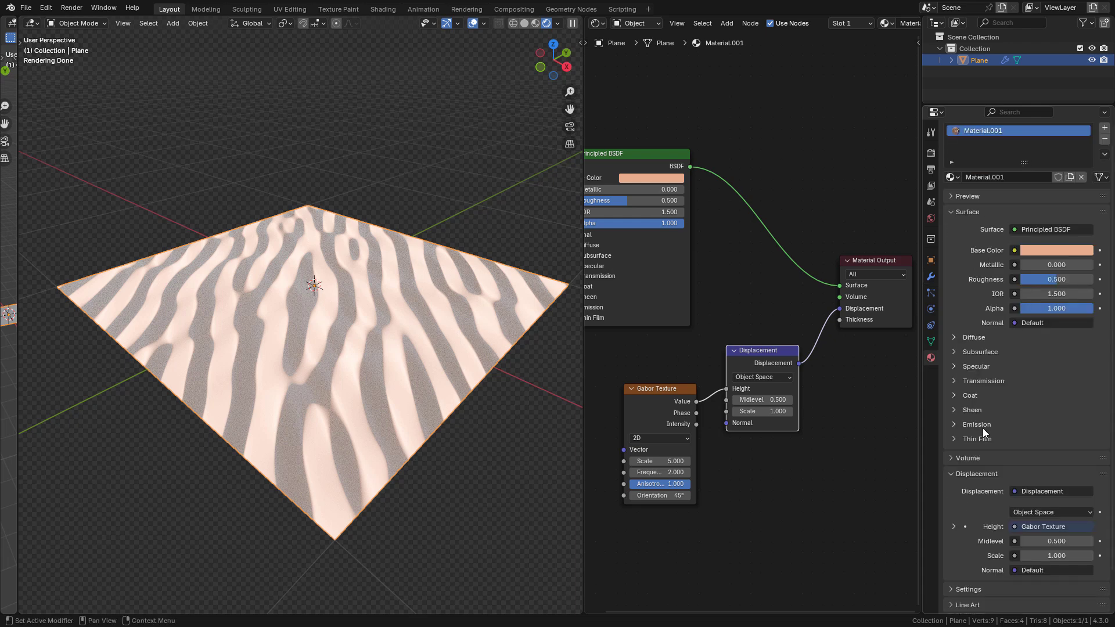
scroll(983, 427, down, 5)
scroll(985, 505, down, 3)
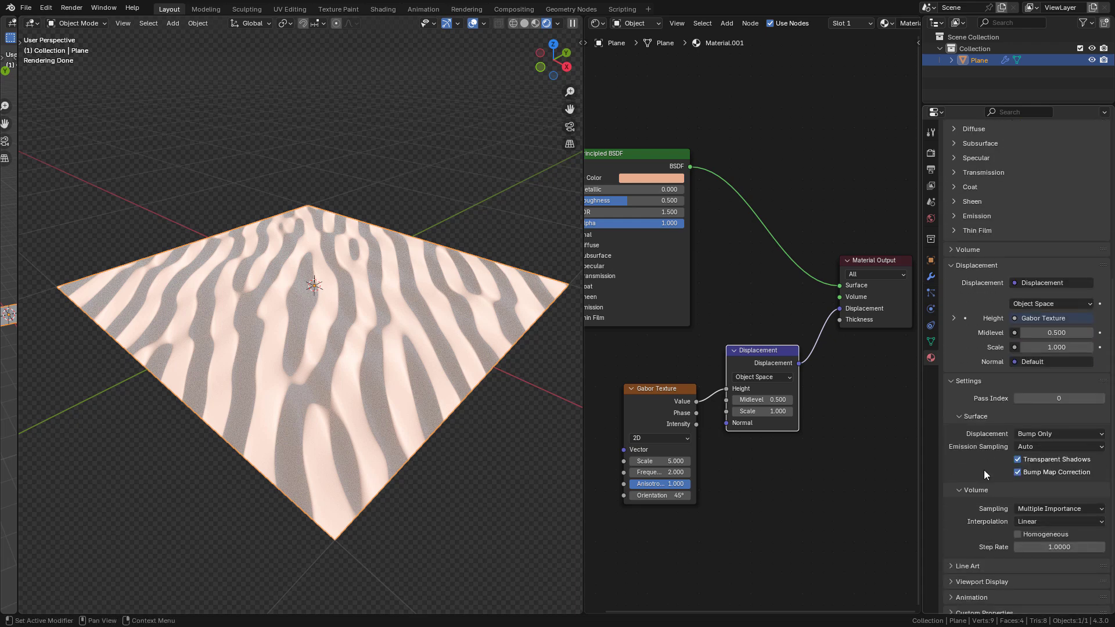
click(1031, 433)
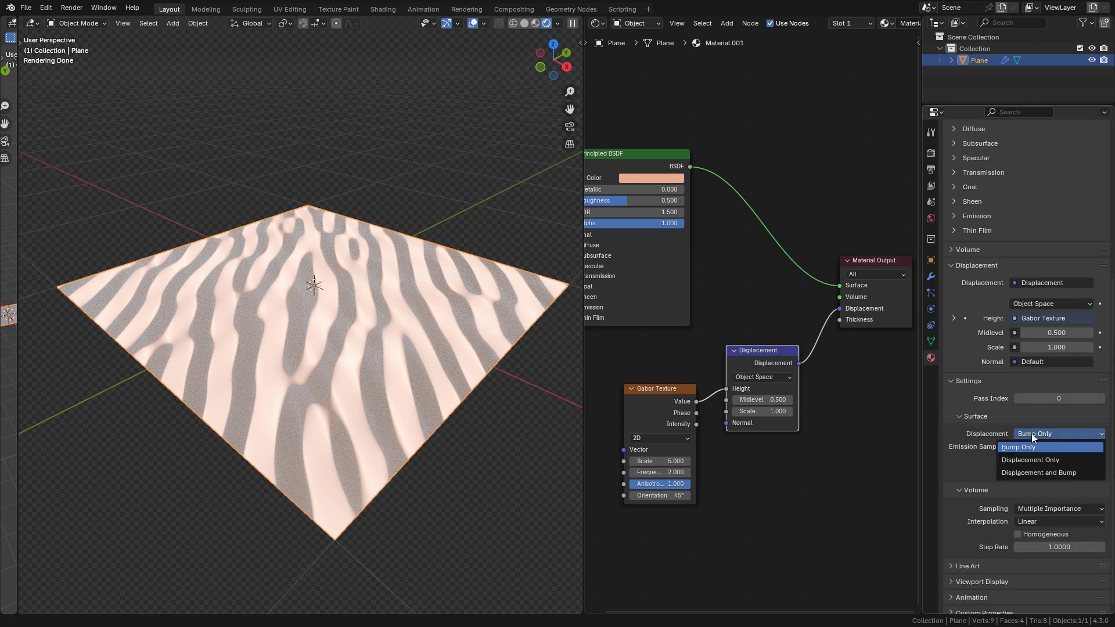
click(1017, 475)
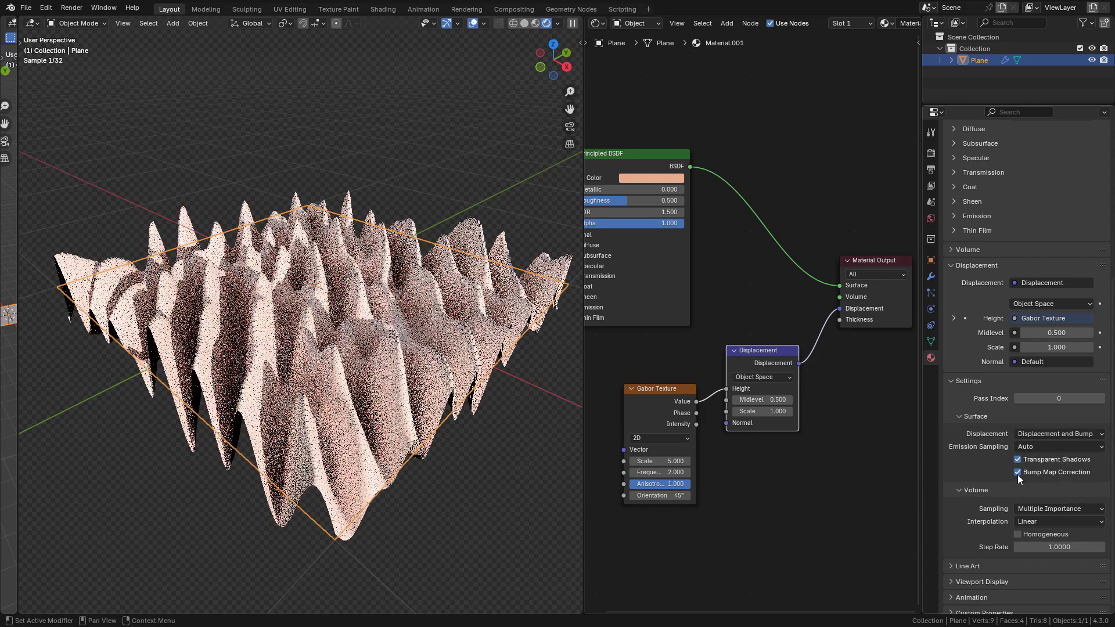
middle_drag(281, 293, 259, 300)
scroll(259, 300, up, 1)
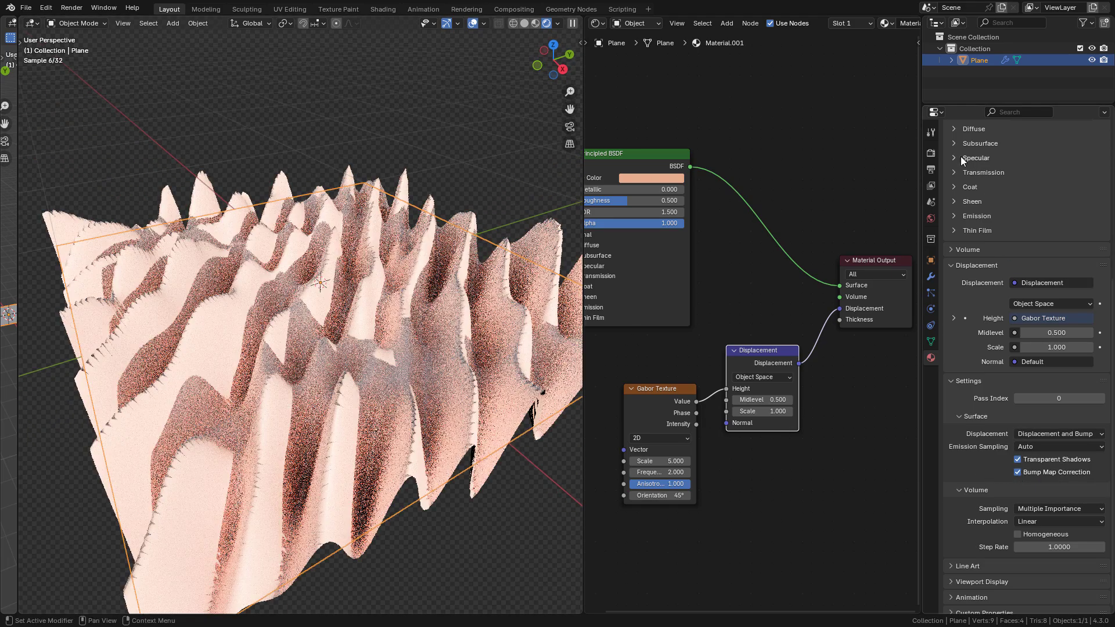
Set the Cycles subdivision dicing rate to 1.20 px for render and 2.00 px for the viewport.
click(931, 153)
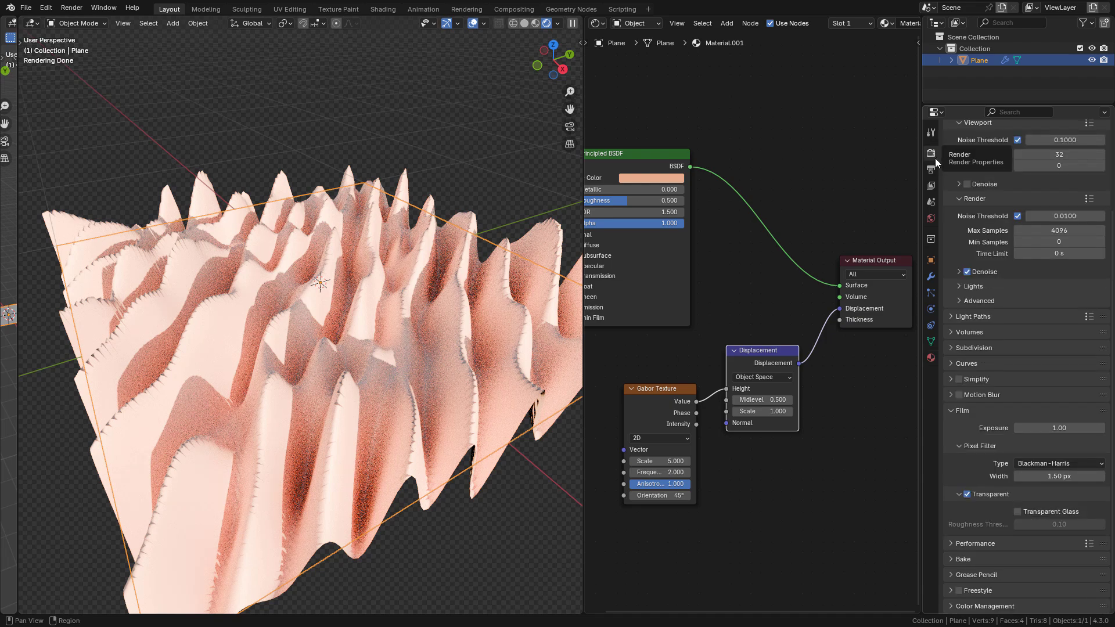
click(973, 348)
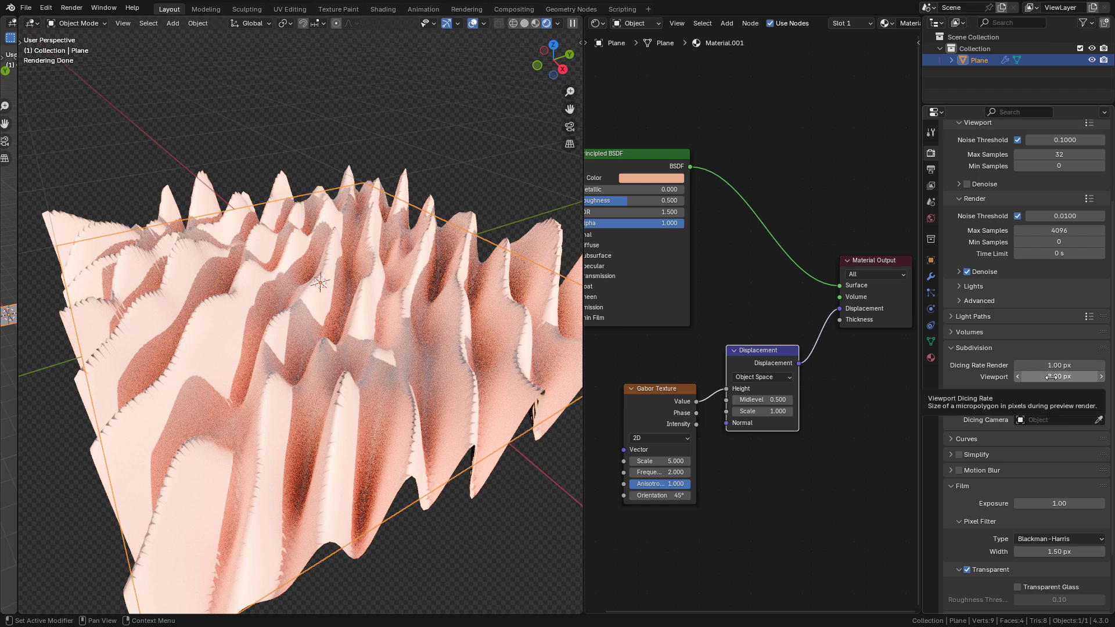
click(1052, 377)
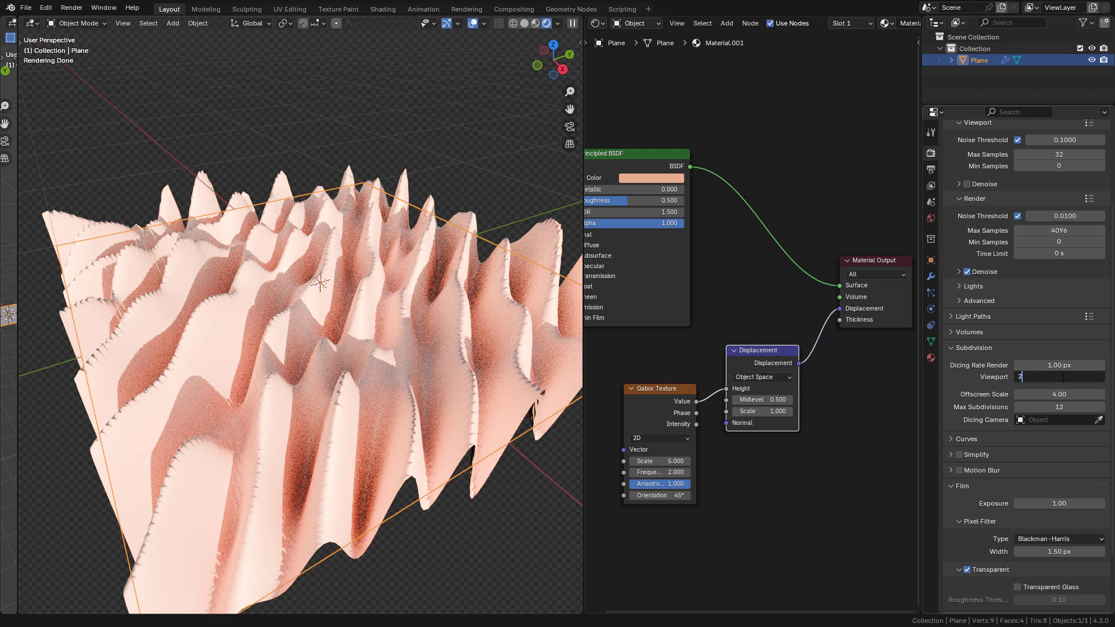
text(2)
key(Return)
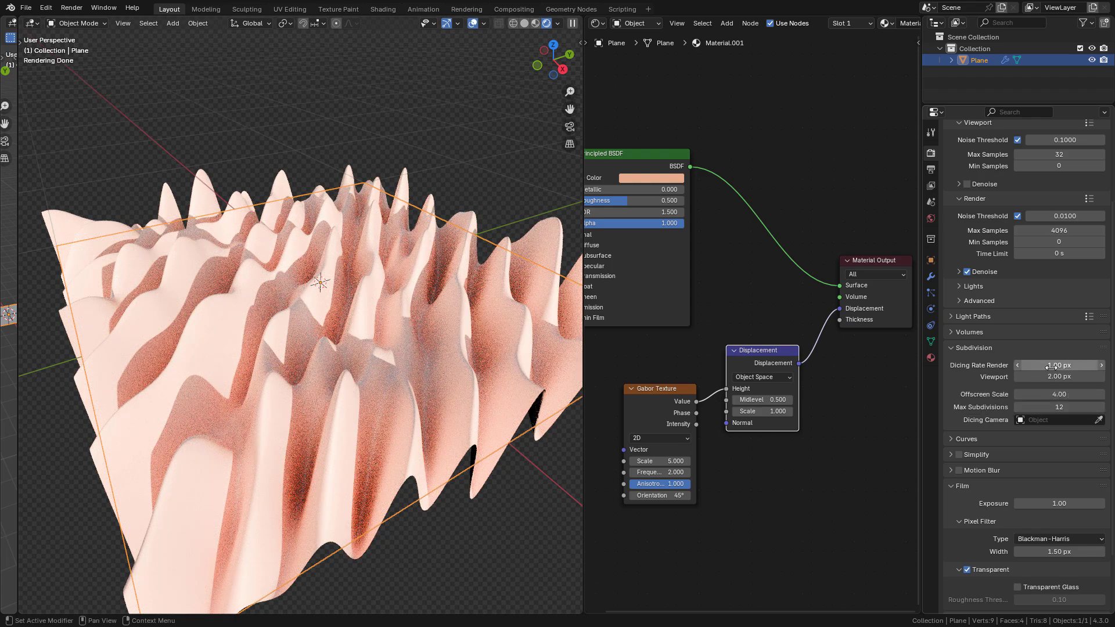
click(1050, 365)
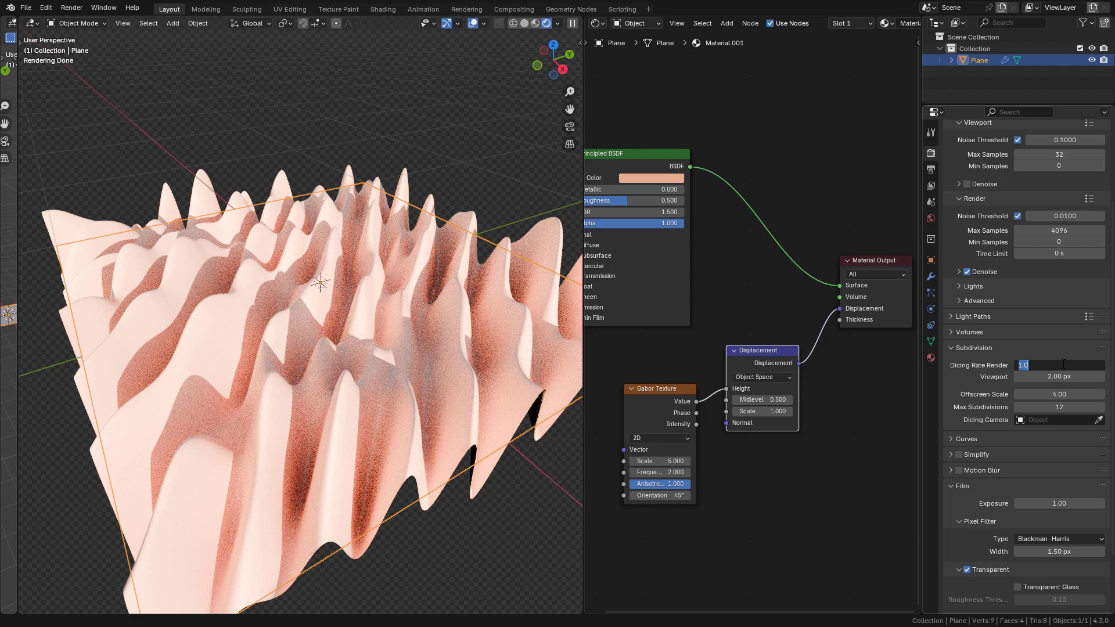
text(1.2)
key(Return)
Configure the Gabor Texture as 3D with a Scale of 3.100 and a rotated orientation direction.
scroll(715, 464, down, 1)
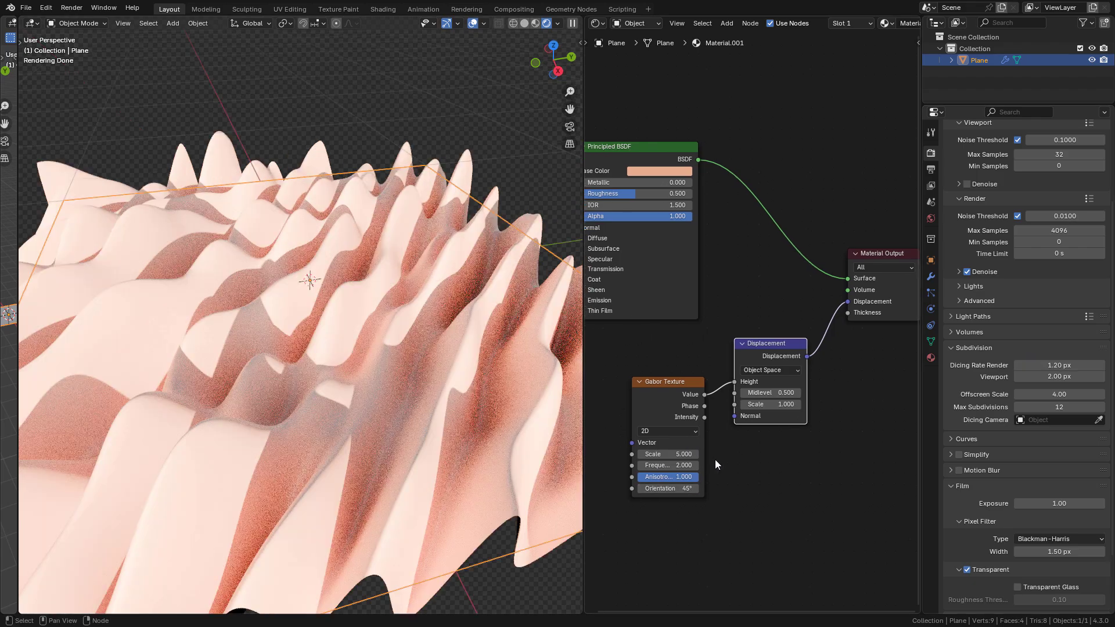
mouse_move(674, 454)
mouse_down()
mouse_move(735, 454)
mouse_move(678, 454)
mouse_move(671, 464)
mouse_move(753, 465)
mouse_move(671, 465)
mouse_up()
mouse_move(680, 476)
mouse_down()
mouse_move(658, 477)
mouse_move(698, 486)
mouse_up()
right_click(698, 487)
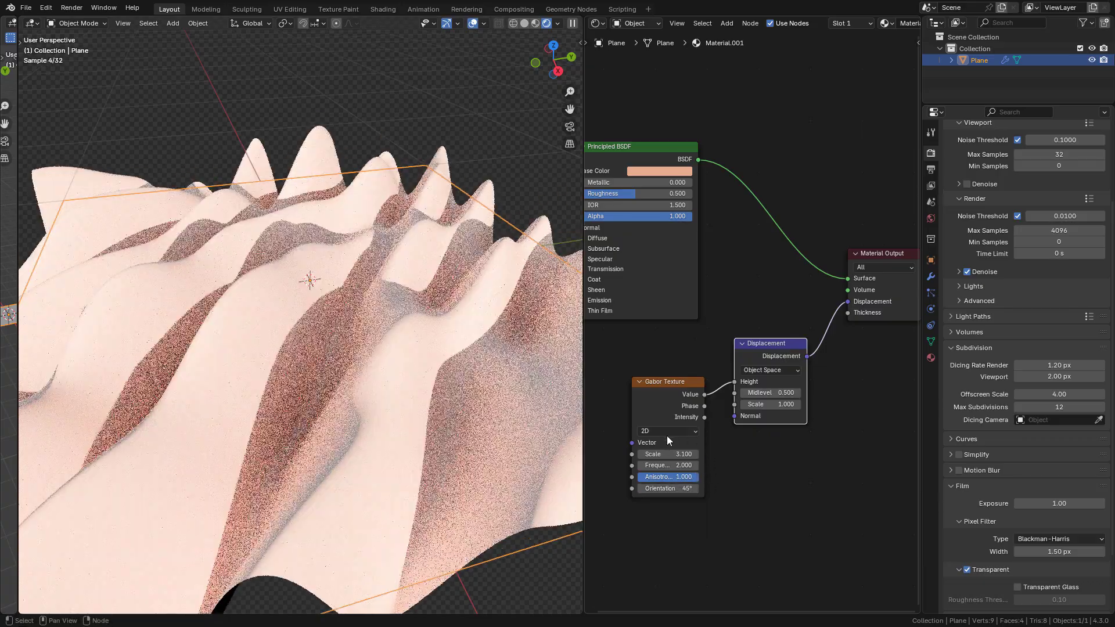
click(667, 433)
click(666, 468)
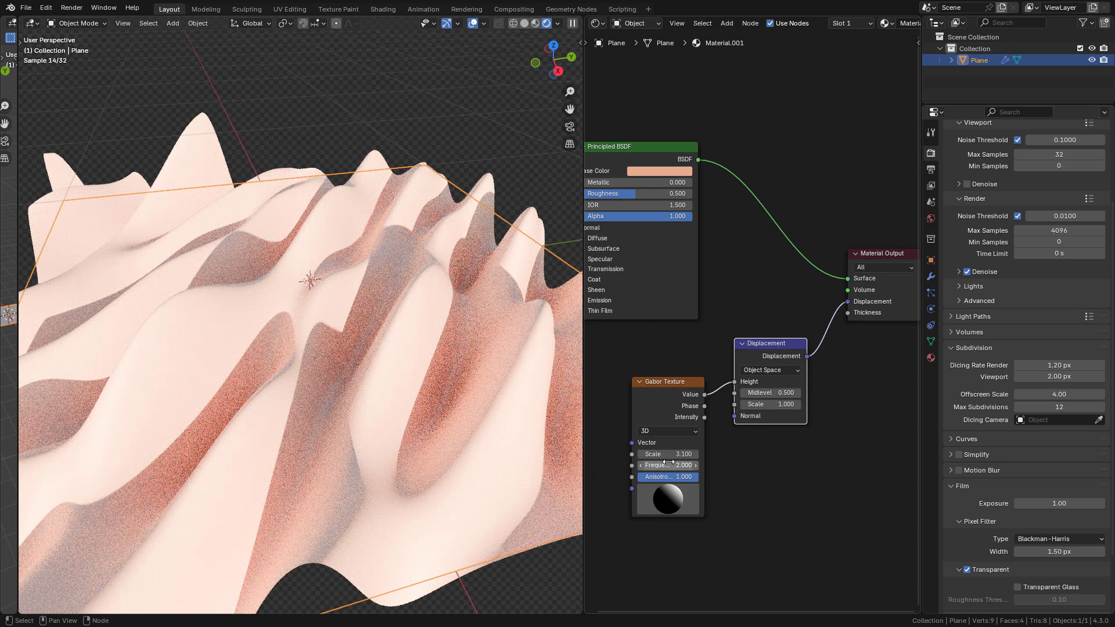
mouse_move(669, 495)
mouse_down()
mouse_move(661, 510)
mouse_move(659, 485)
mouse_move(672, 509)
mouse_move(674, 493)
mouse_move(656, 486)
mouse_move(664, 500)
mouse_up()
Insert a Color Ramp node between the Gabor Texture's Value and the Displacement node's Height.
scroll(755, 348, down, 2)
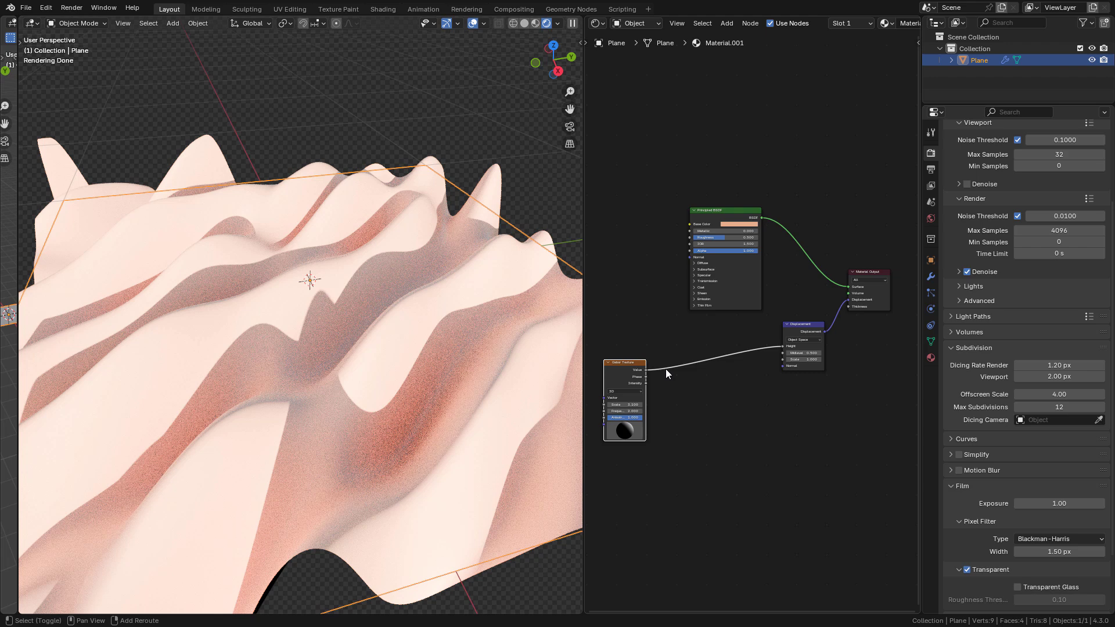
key(shift+a)
click(640, 364)
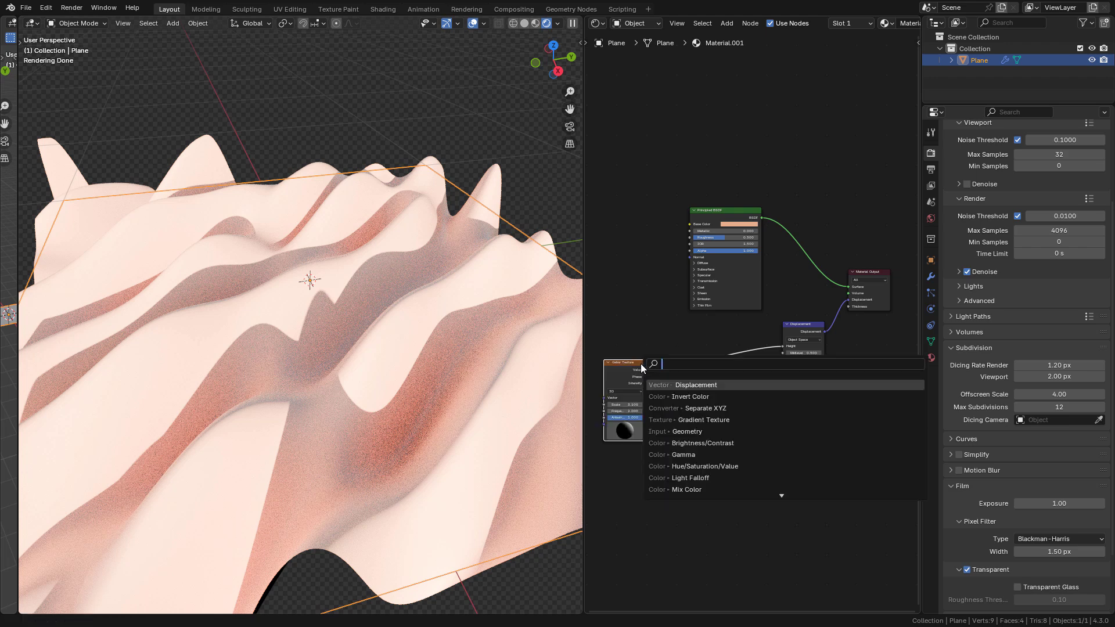
text(co)
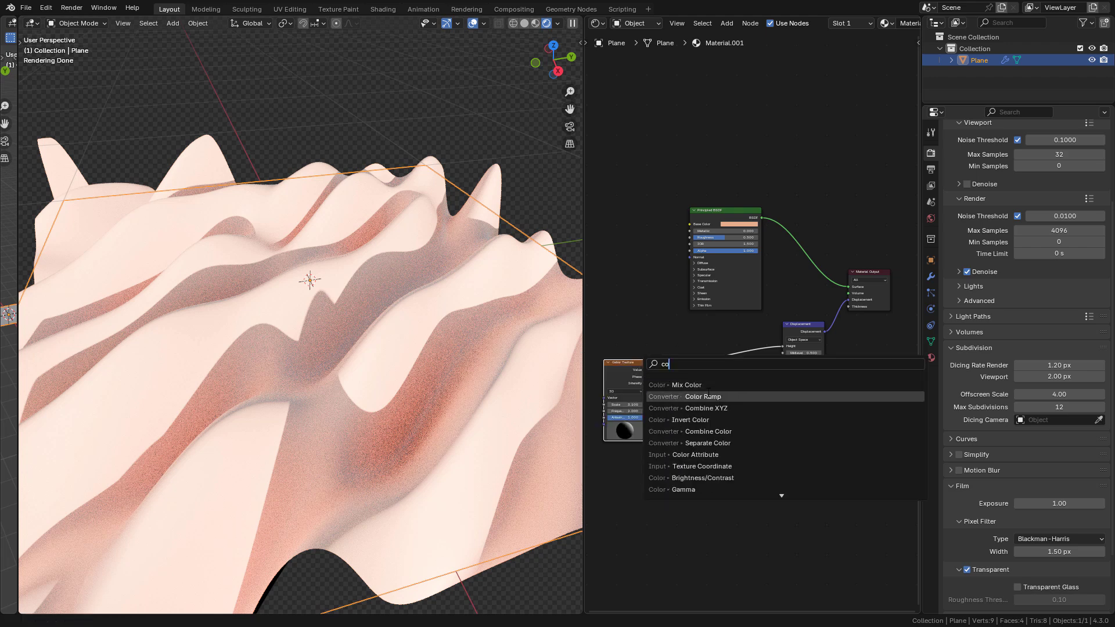
click(712, 396)
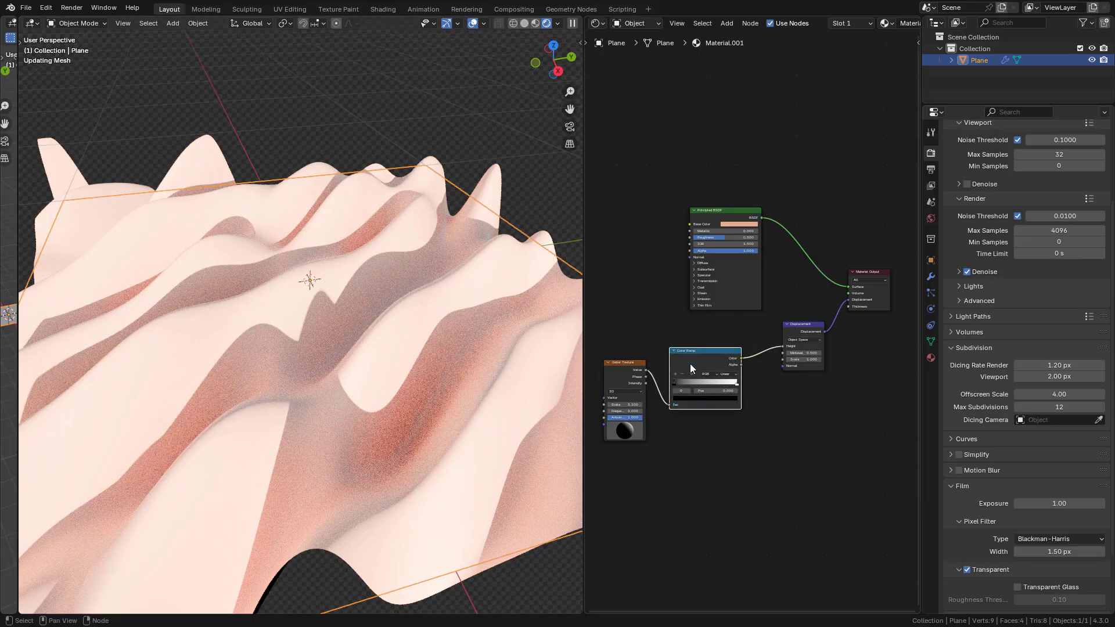
click(703, 386)
Move the Color Ramp's black stop to about the middle and set the Displacement node's Scale to 0.300.
scroll(703, 382, up, 2)
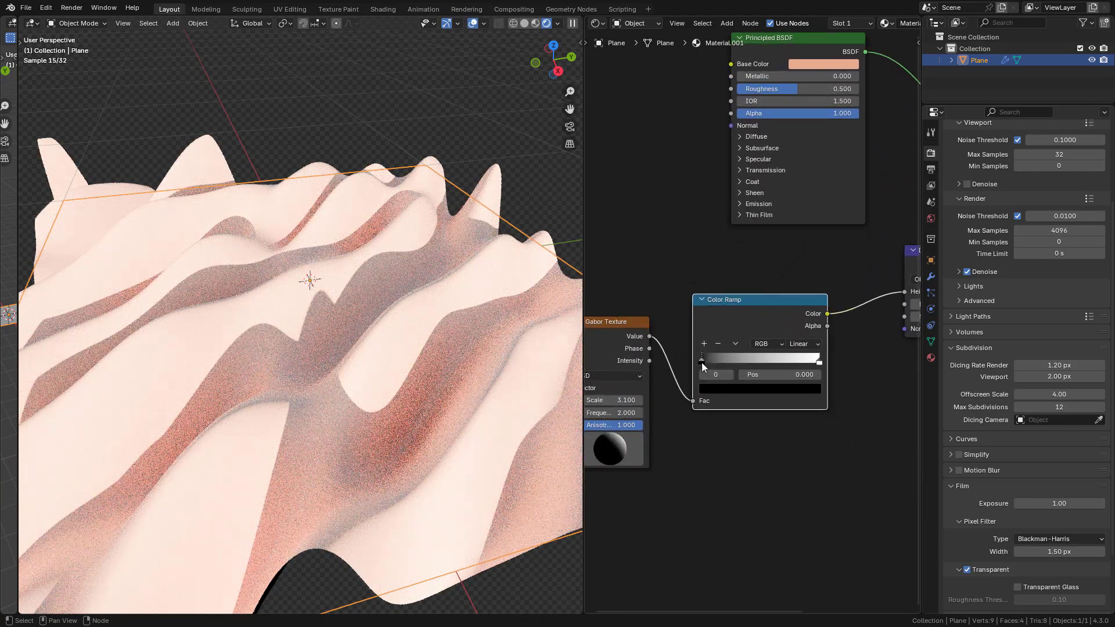
drag(701, 362, 820, 359)
middle_drag(853, 325, 824, 336)
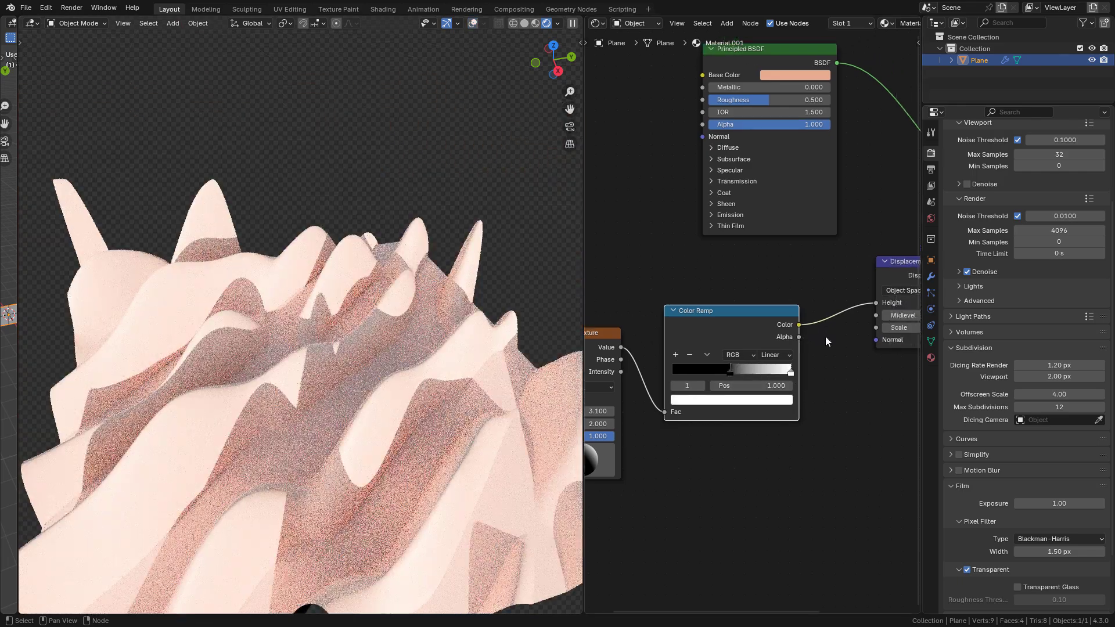
scroll(871, 319, down, 1)
middle_drag(906, 325, 863, 324)
drag(862, 325, 889, 325)
Place the Color Ramp's black stop at 0.255 and its white stop a little short of the white end.
drag(746, 365, 700, 367)
middle_drag(668, 371, 705, 359)
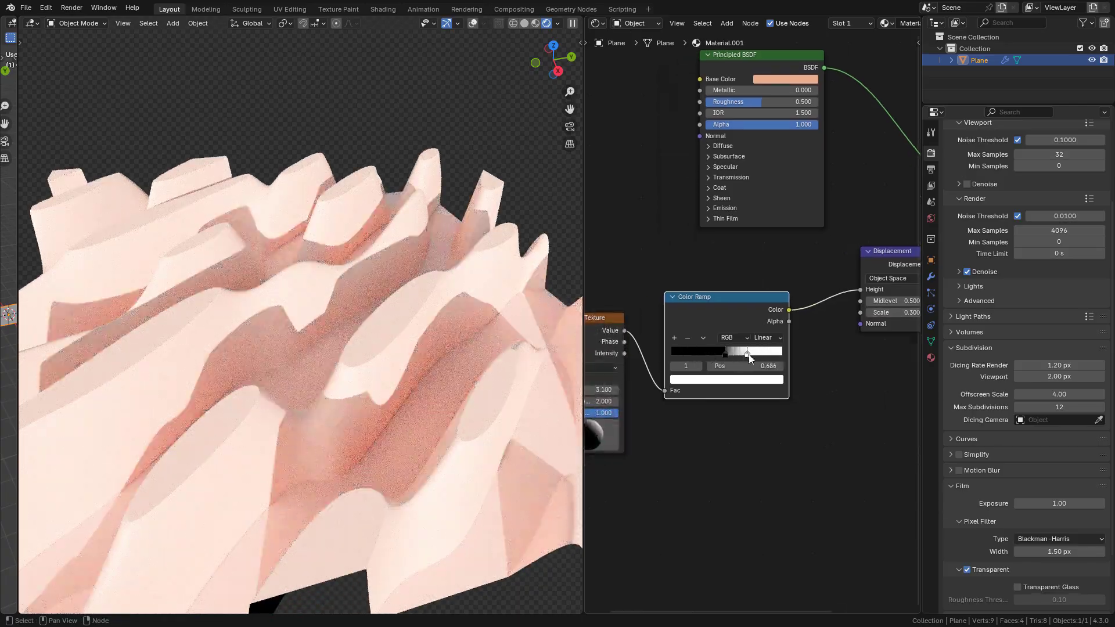
drag(743, 353, 766, 354)
drag(724, 354, 699, 354)
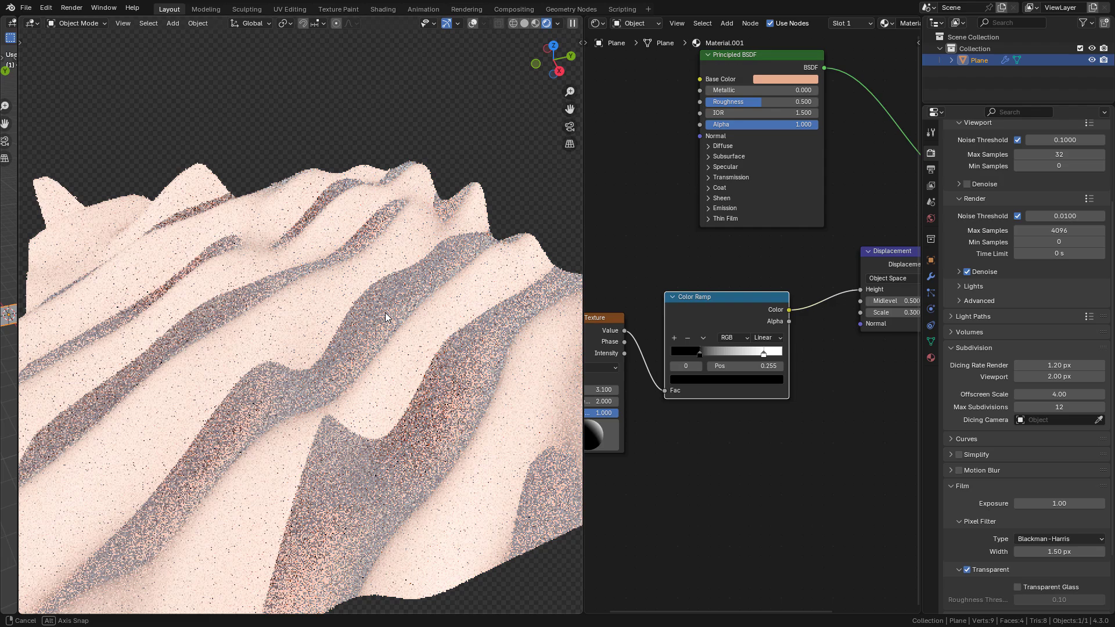
Set the Gabor Texture's Scale to 4.610.
middle_drag(699, 354, 812, 339)
drag(701, 375, 726, 375)
scroll(748, 377, down, 3)
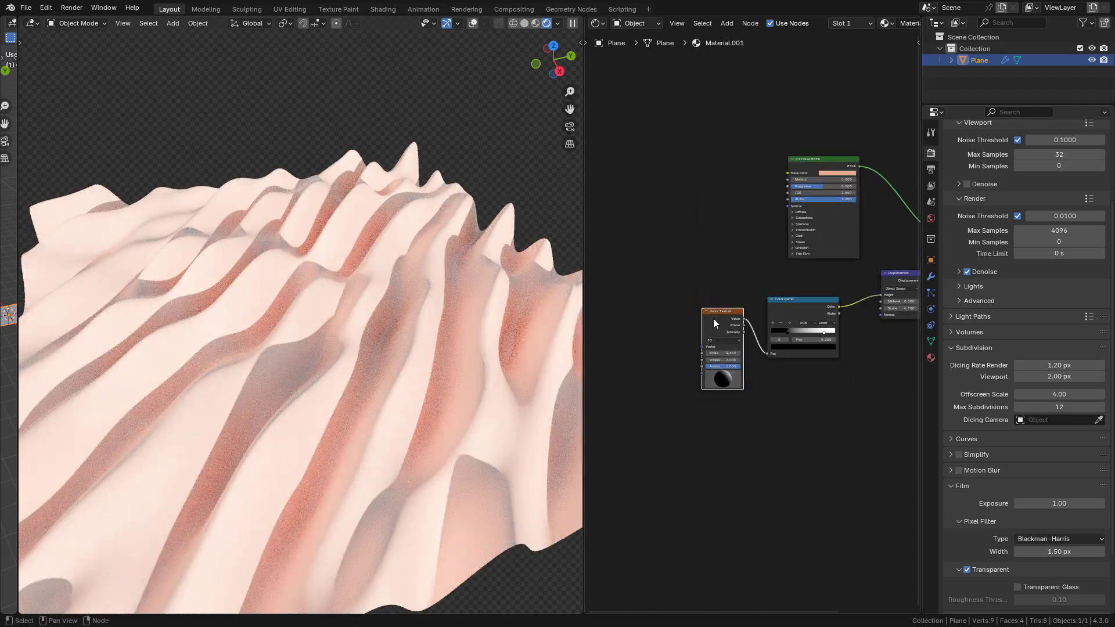
Add Texture Coordinate and Mapping nodes feeding the Gabor Texture's Vector, removing the Image Texture added with them.
key(ctrl+t)
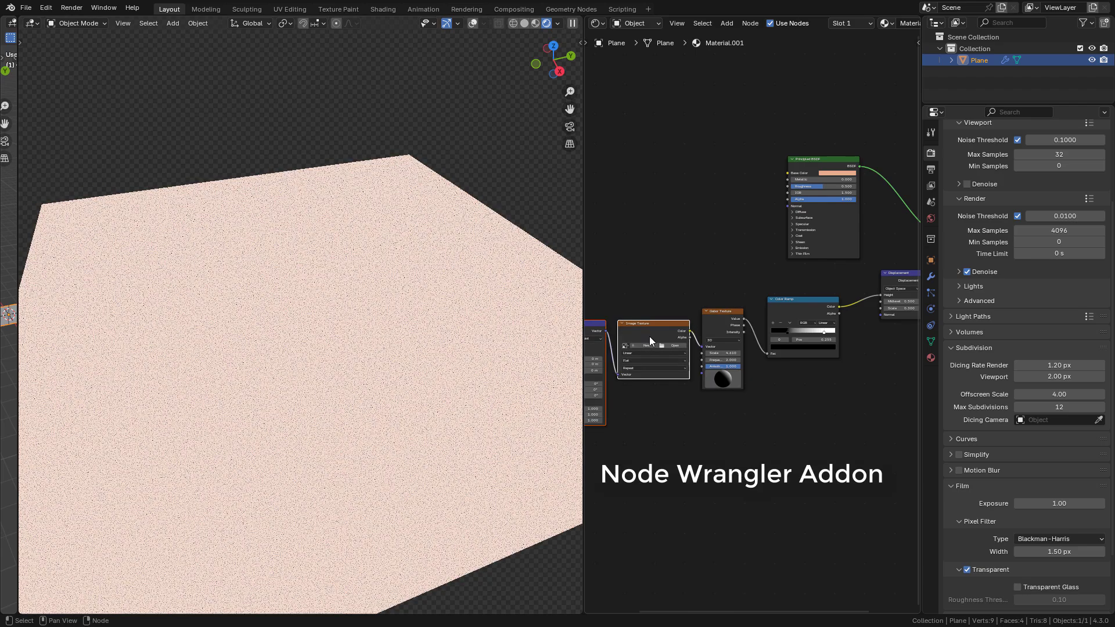
middle_drag(634, 345, 741, 319)
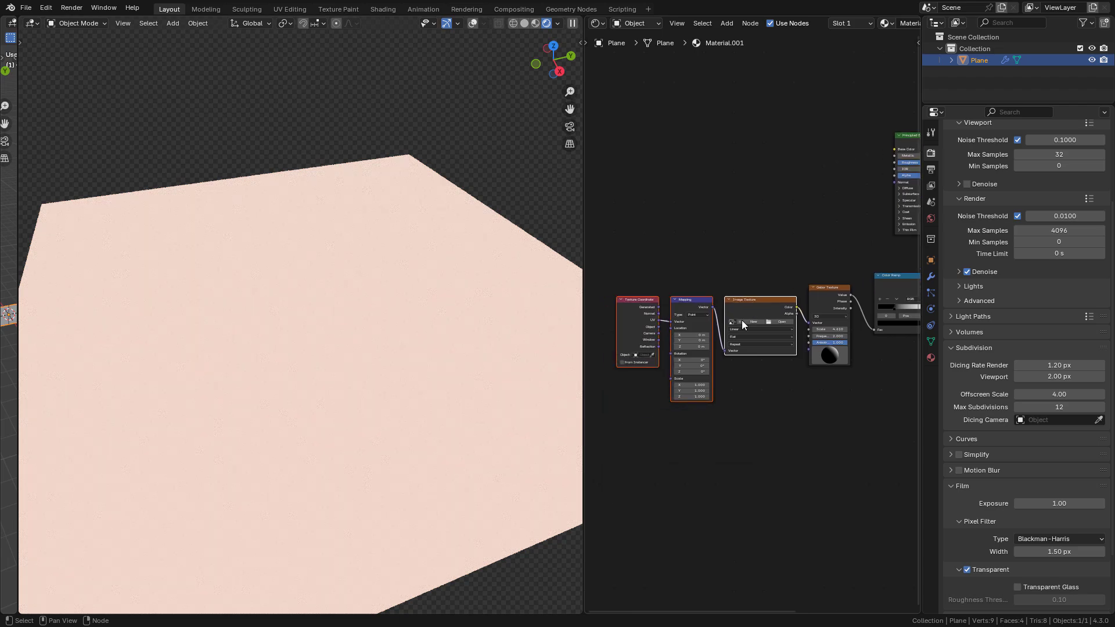
scroll(743, 322, up, 2)
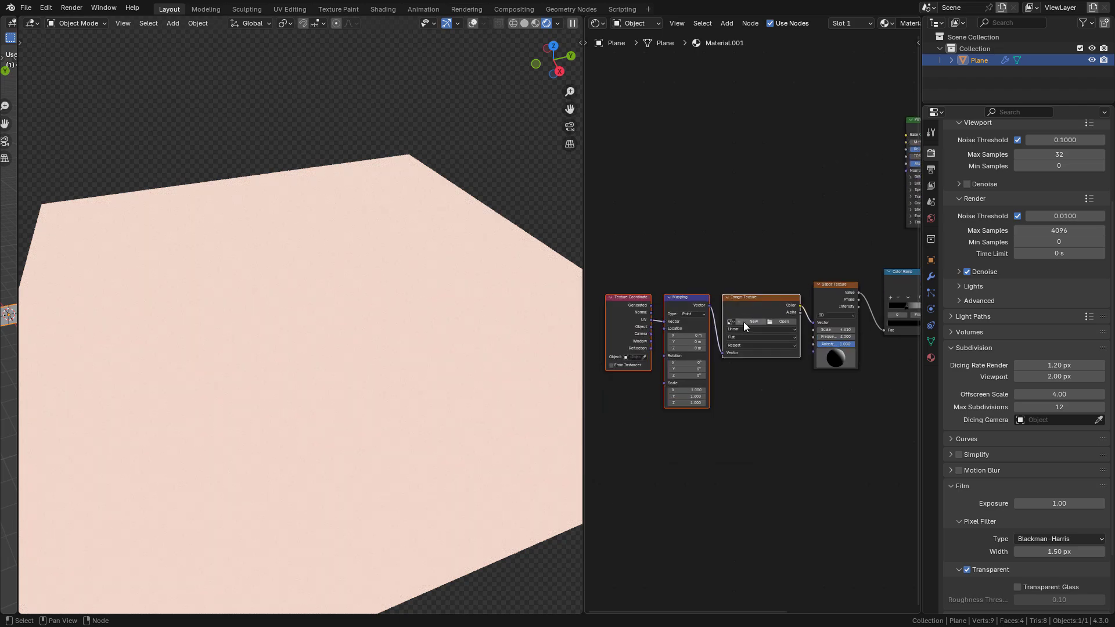
drag(707, 303, 818, 322)
click(757, 299)
key(x)
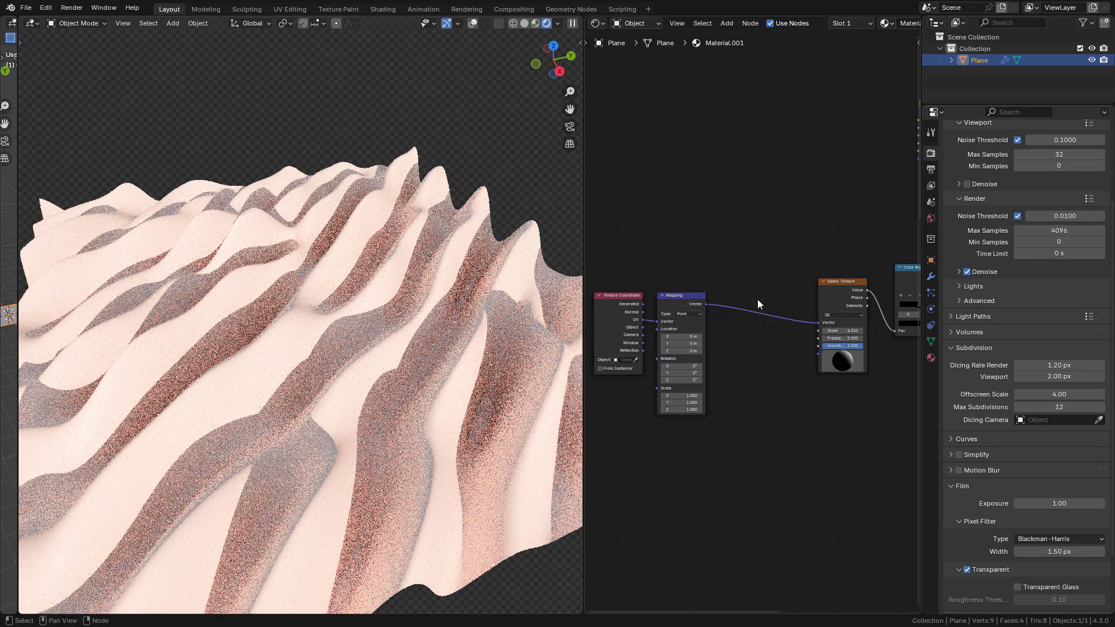
Insert a Mix Color node between the Mapping node and the Gabor Texture.
middle_drag(765, 355, 743, 312)
key(shift+a)
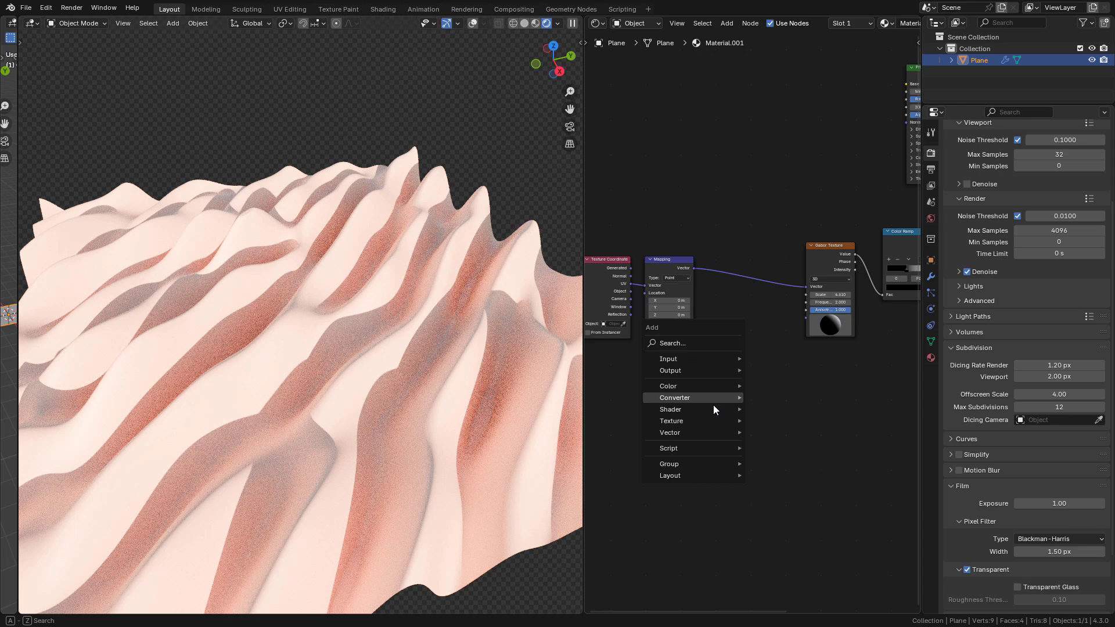
click(698, 344)
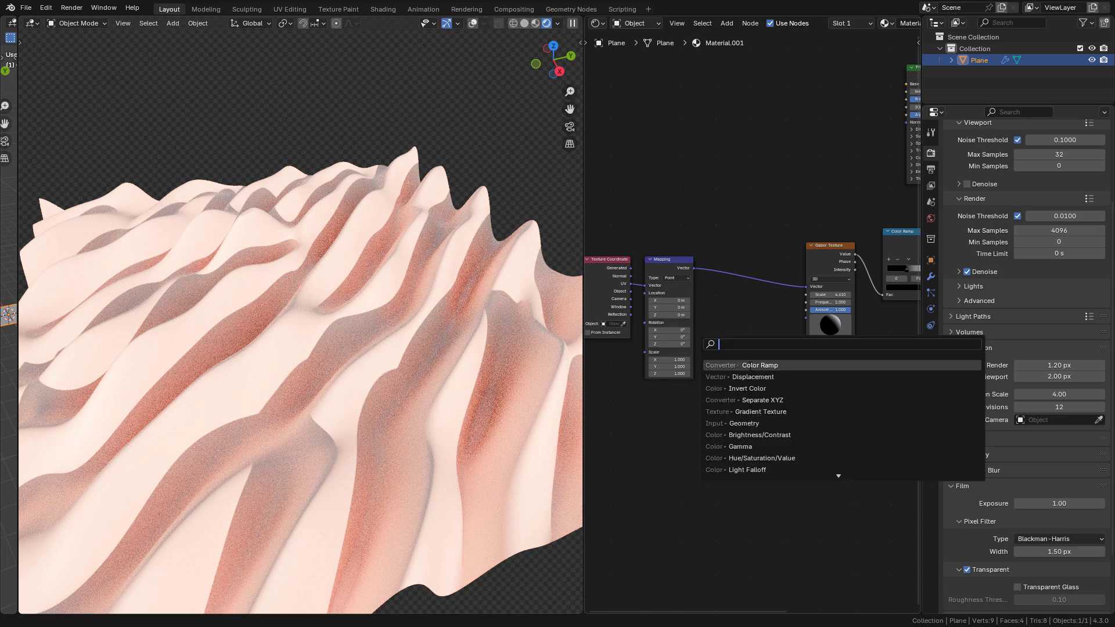
text(col)
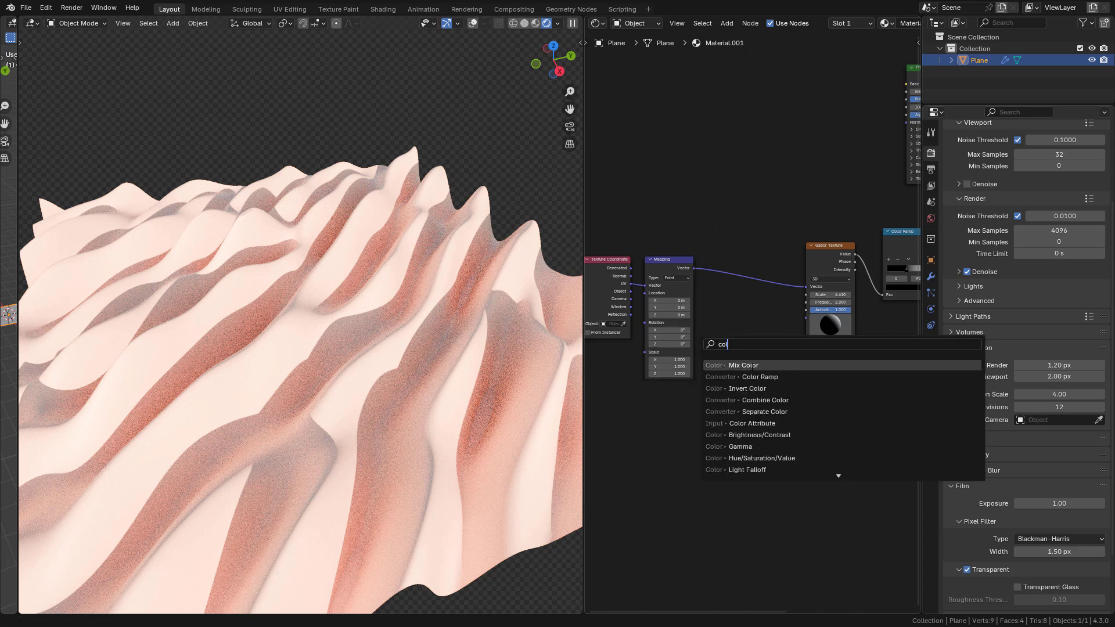
key(Return)
click(737, 376)
Add a Noise Texture node below the Mapping node and link its Fac to the Mix node's B input.
key(shift+a)
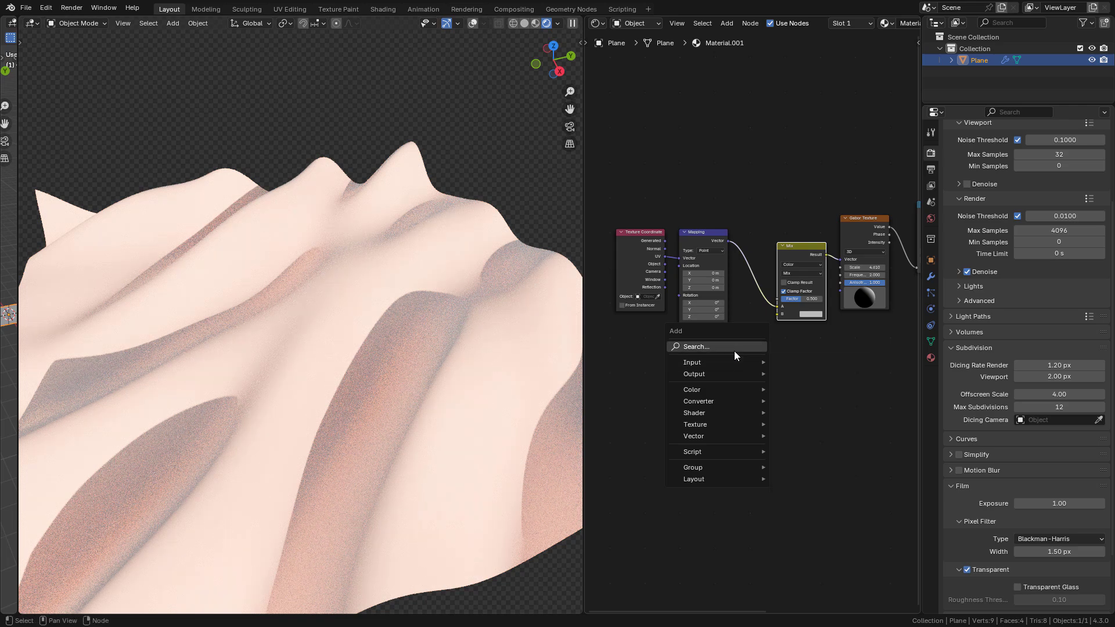
click(734, 351)
text(noi)
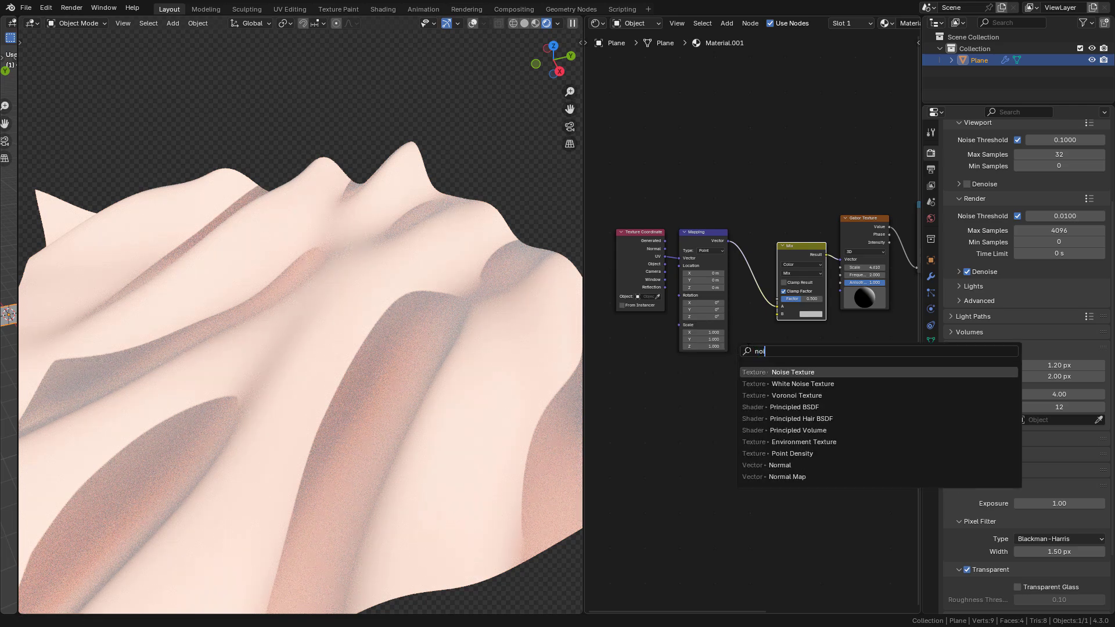
key(Return)
click(695, 370)
drag(712, 387, 777, 314)
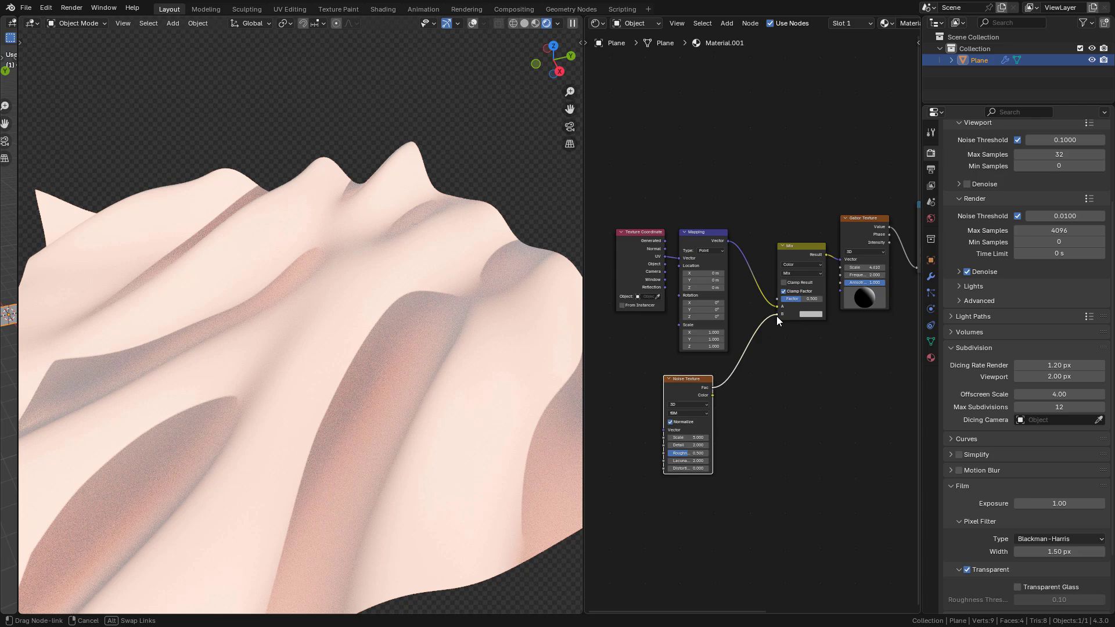
Set the Noise Texture's Detail to 15 and lower the Mix node's Factor so the noise only slightly distorts the ripples.
scroll(791, 340, up, 2)
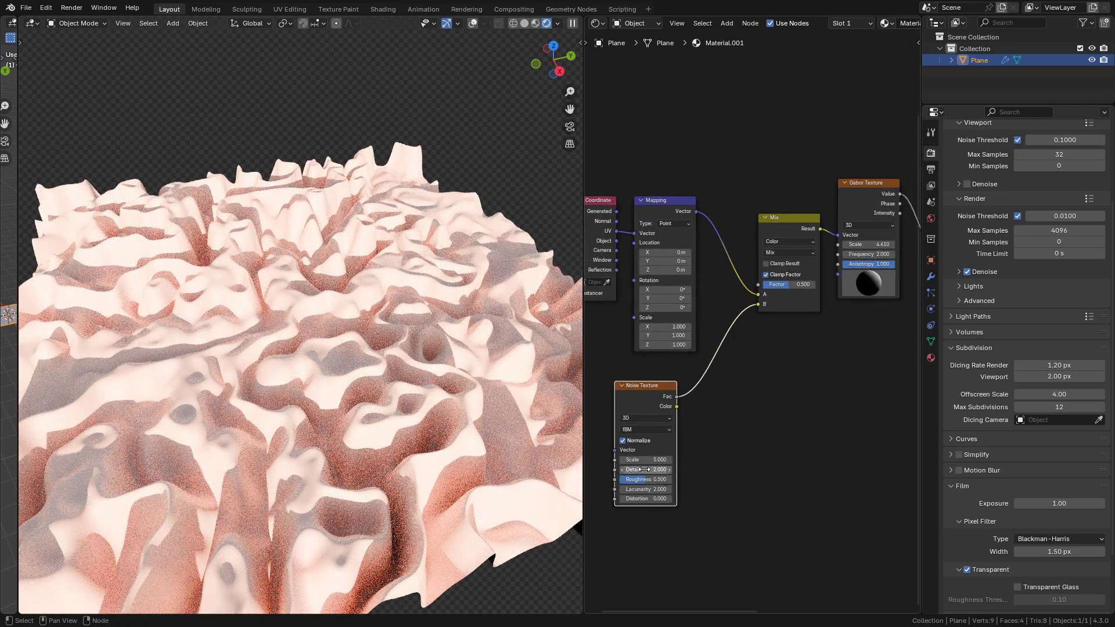
drag(641, 469, 677, 465)
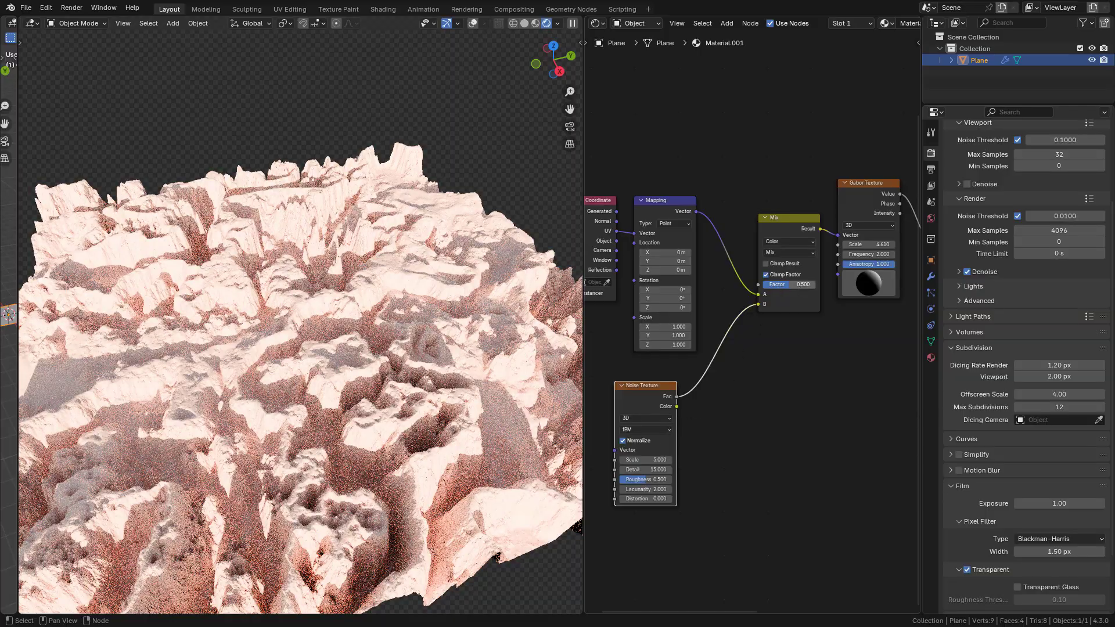
drag(790, 284, 774, 284)
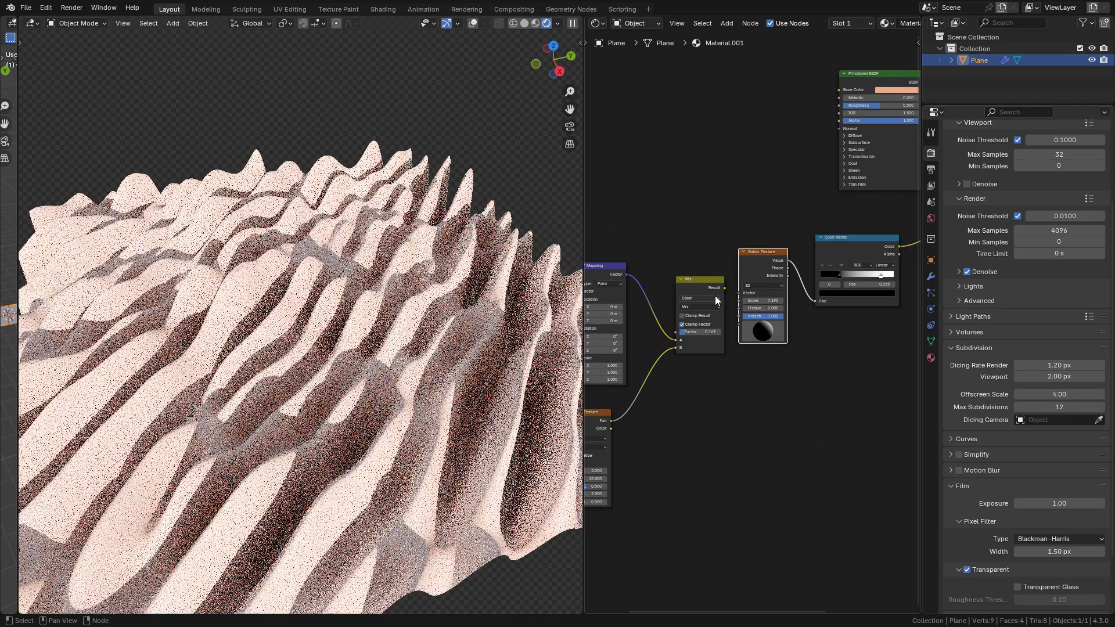
Detach the Texture Coordinate, Mapping, Noise Texture and Mix nodes from the Gabor Texture and move them well below the tree.
drag(716, 295, 554, 291)
drag(575, 256, 699, 392)
drag(694, 302, 698, 477)
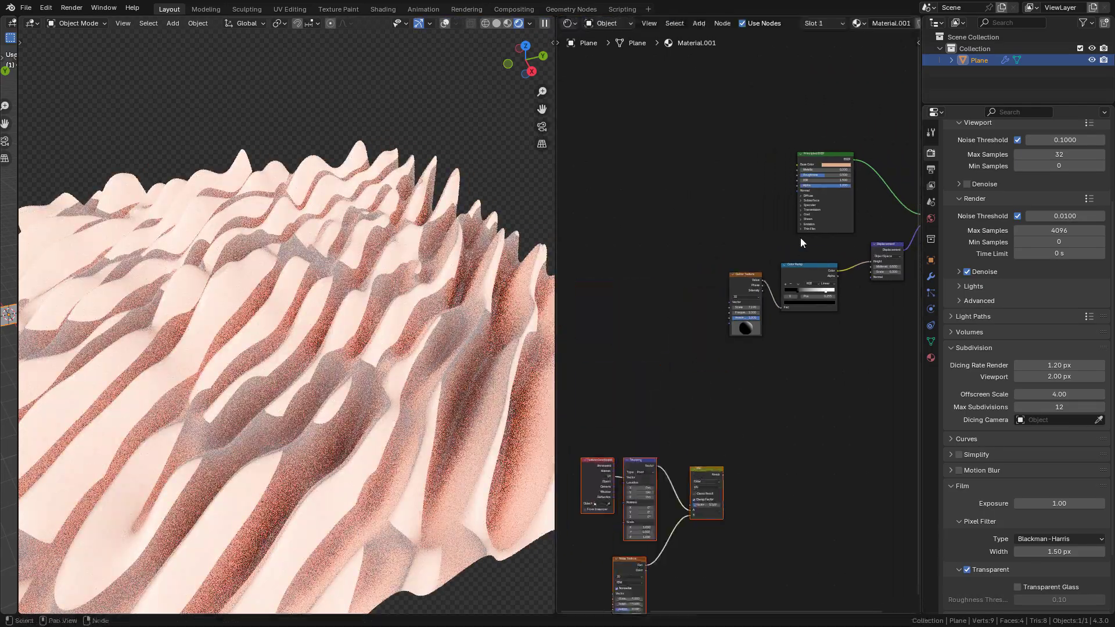
Move the Gabor Texture and Color Ramp down together and disconnect the Color Ramp from the Displacement node's Height.
drag(726, 241, 858, 343)
drag(802, 274, 815, 394)
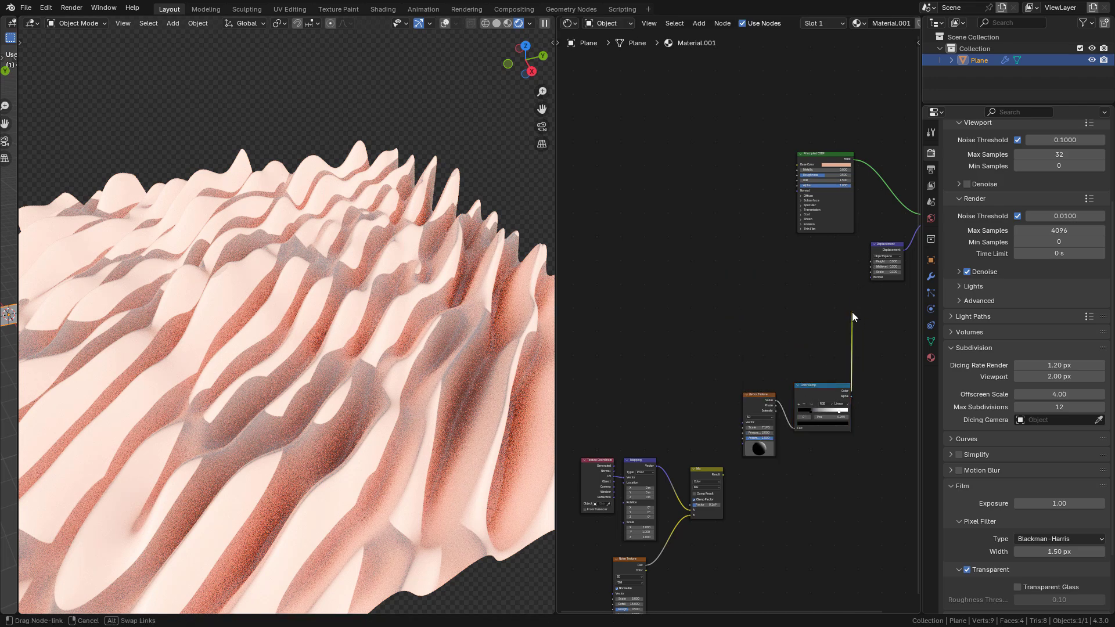
drag(852, 312, 850, 312)
Add a new Noise Texture node below the Principled BSDF and link its Fac to the Displacement node's Height.
middle_drag(792, 290, 757, 337)
scroll(760, 334, up, 2)
key(shift+a)
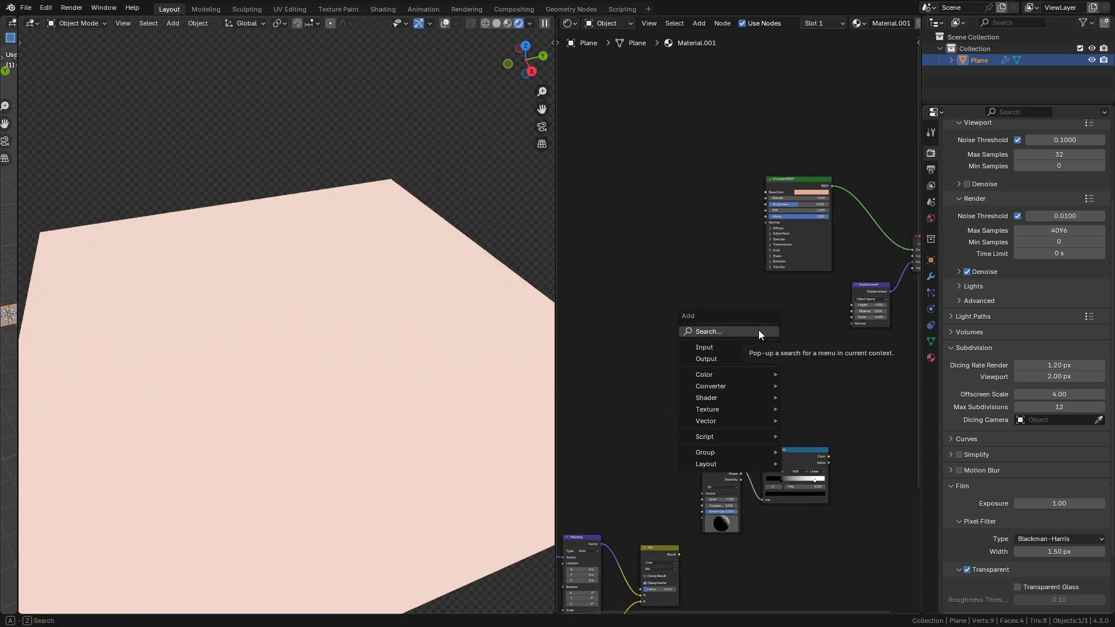
click(758, 331)
click(809, 351)
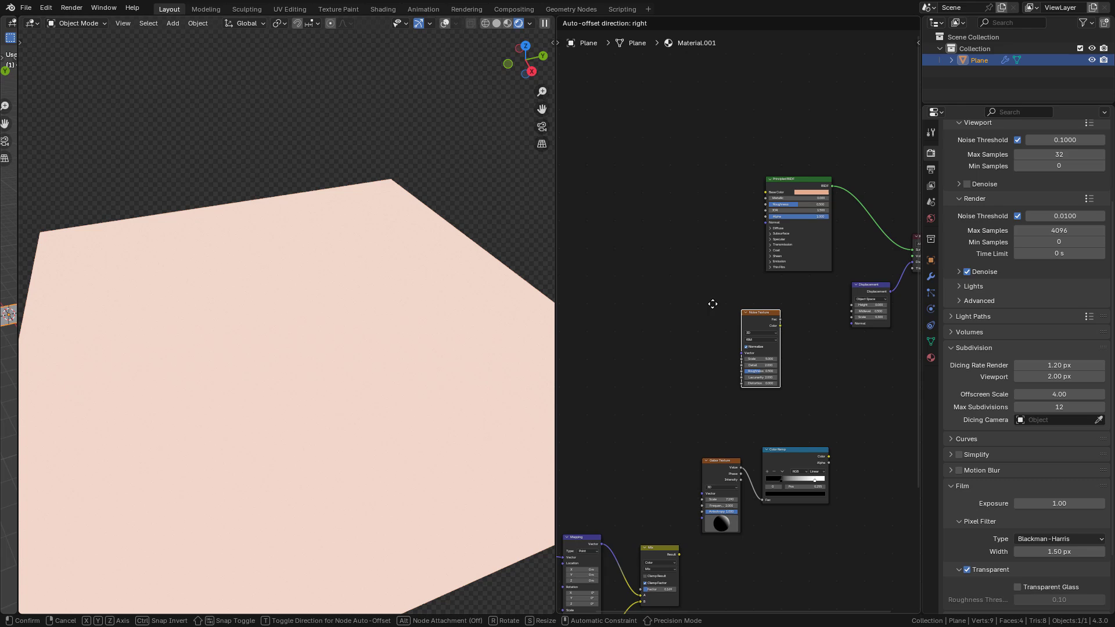
click(742, 311)
scroll(701, 336, up, 1)
drag(644, 333, 809, 327)
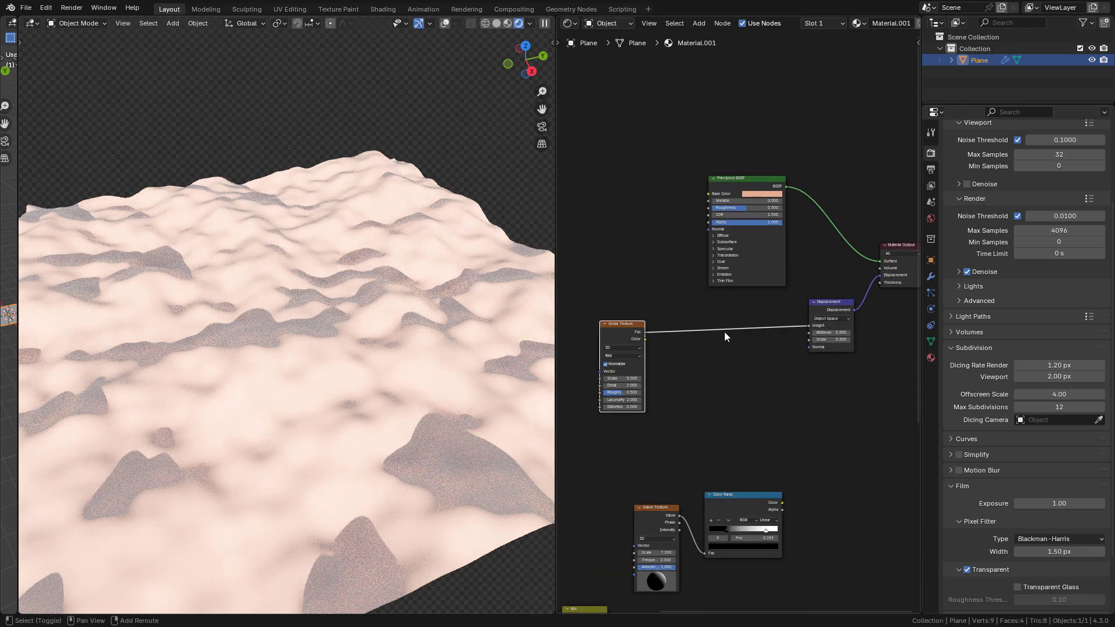
Add a Color Ramp node on the link between the Noise Texture and the Displacement node's Height.
key(shift+a)
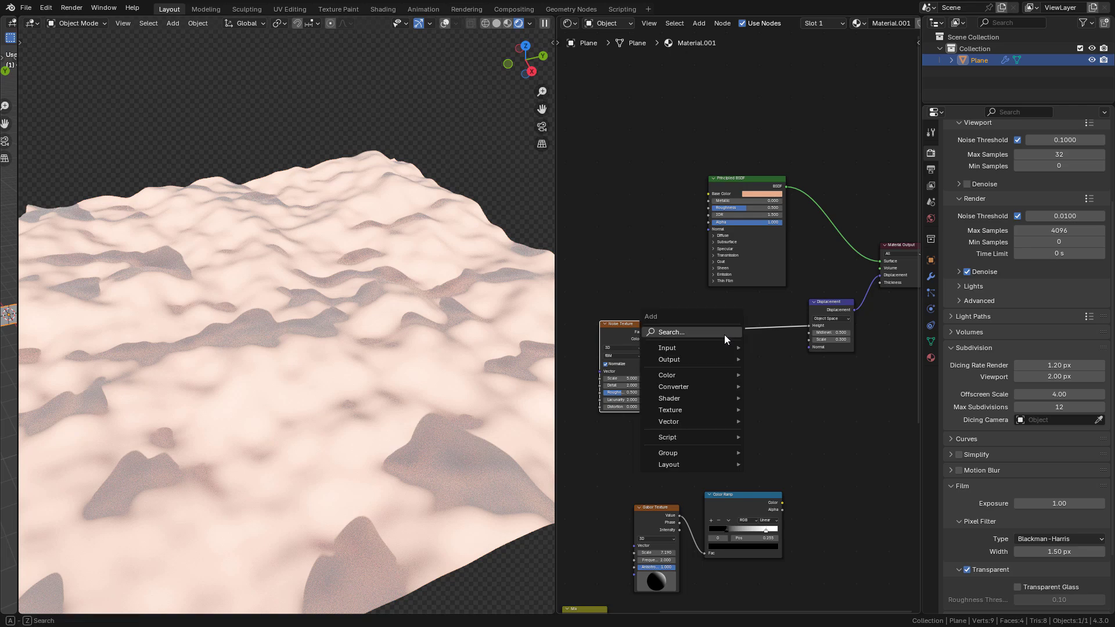
click(688, 329)
text(col)
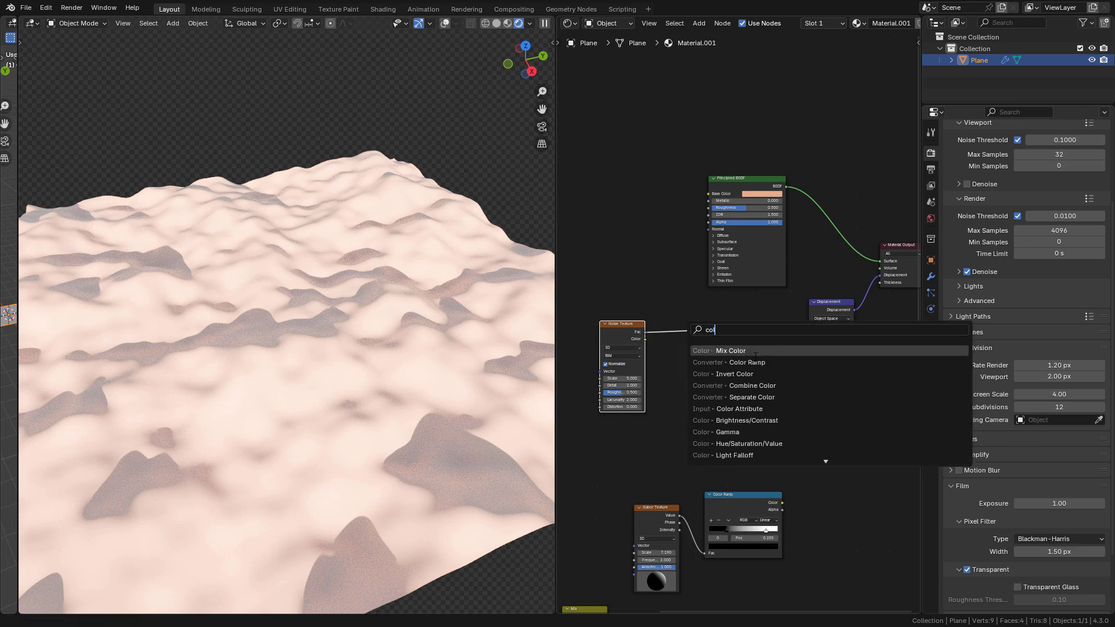
click(749, 363)
click(694, 317)
Set the Noise Texture's Detail to 15 and bring the new Color Ramp's stops together, with the black stop at about 0.445.
scroll(713, 354, up, 2)
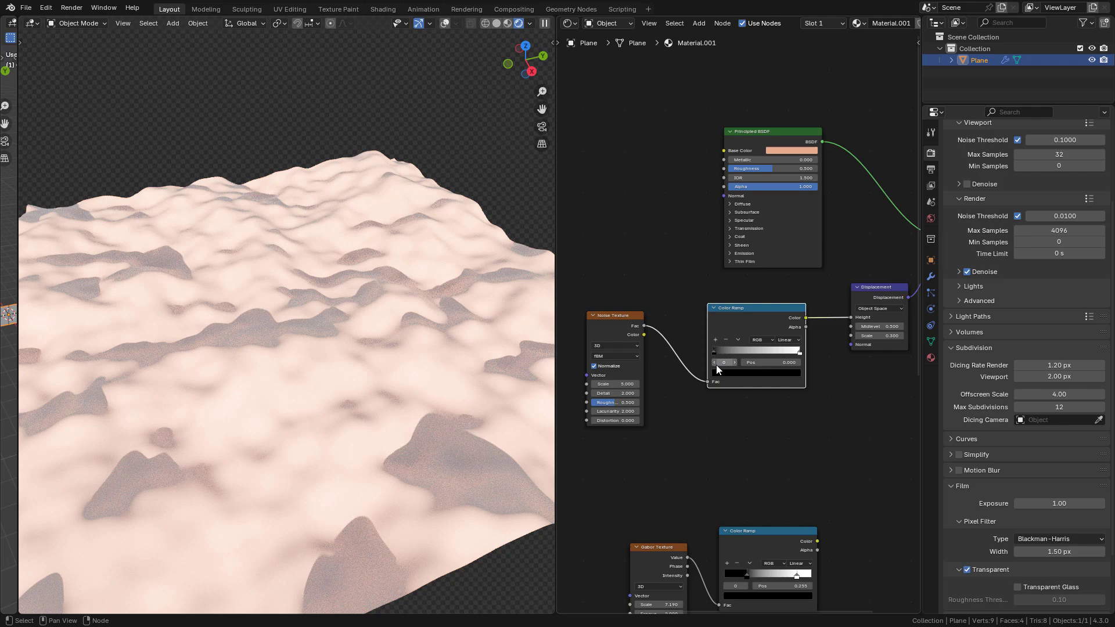
drag(715, 351, 749, 352)
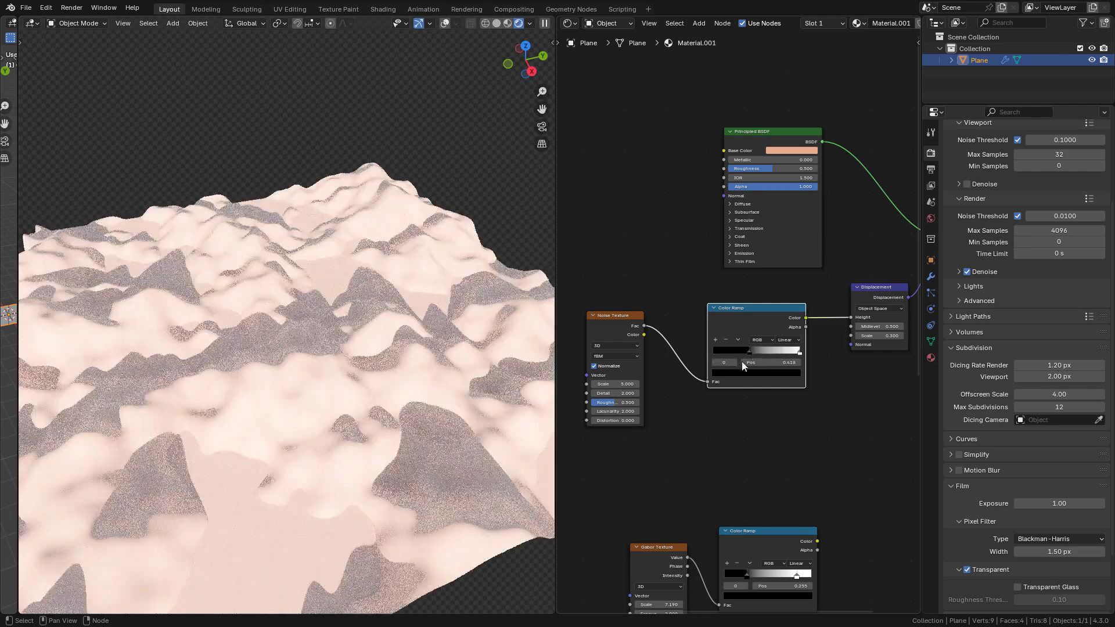
drag(623, 393, 668, 393)
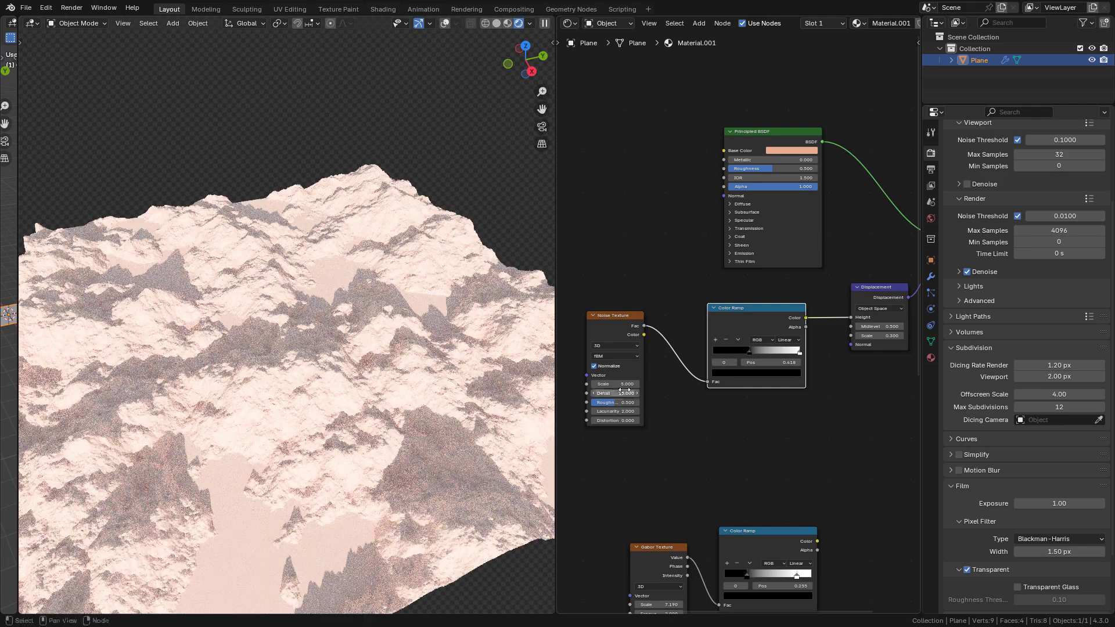
drag(799, 352, 751, 353)
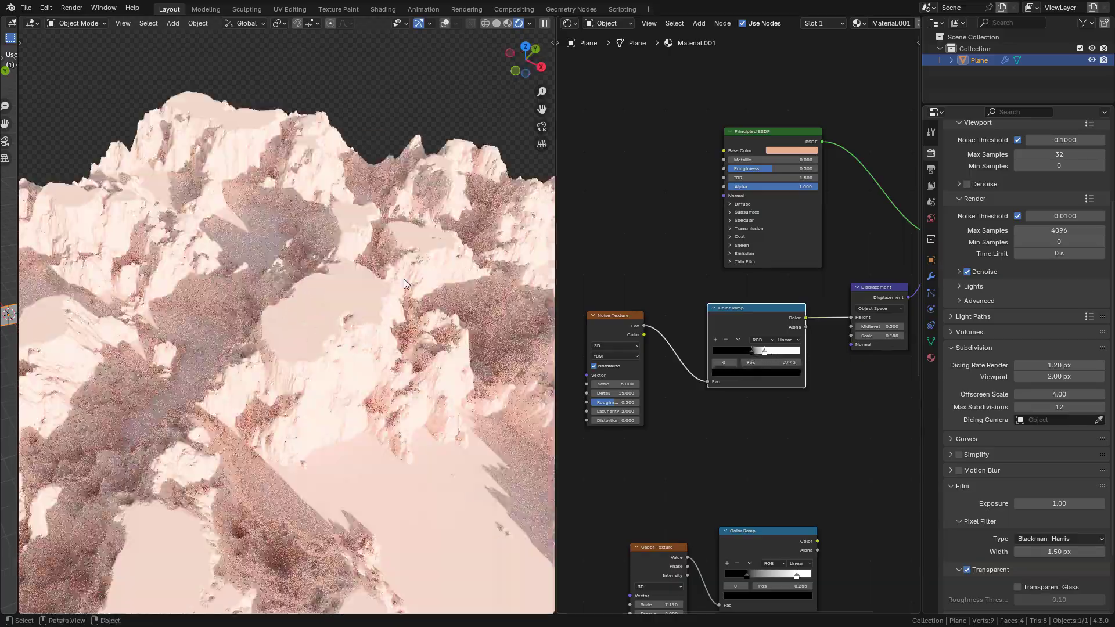
Set the Principled BSDF's specular IOR Level to 0 and darken its Base Color to a muted brown.
click(743, 220)
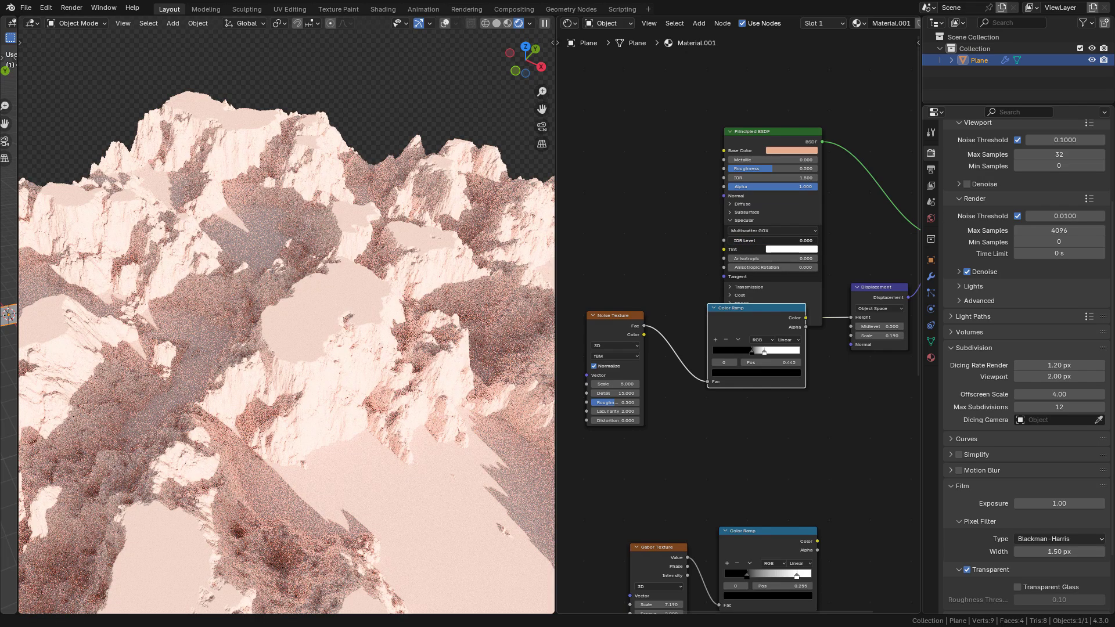
click(801, 150)
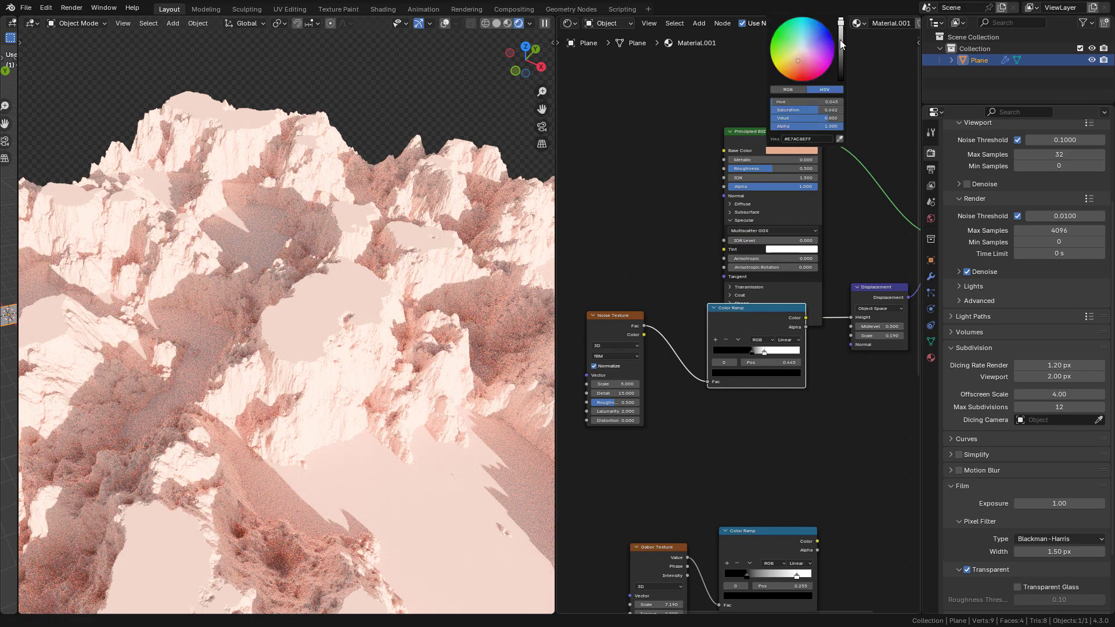
drag(840, 38, 841, 54)
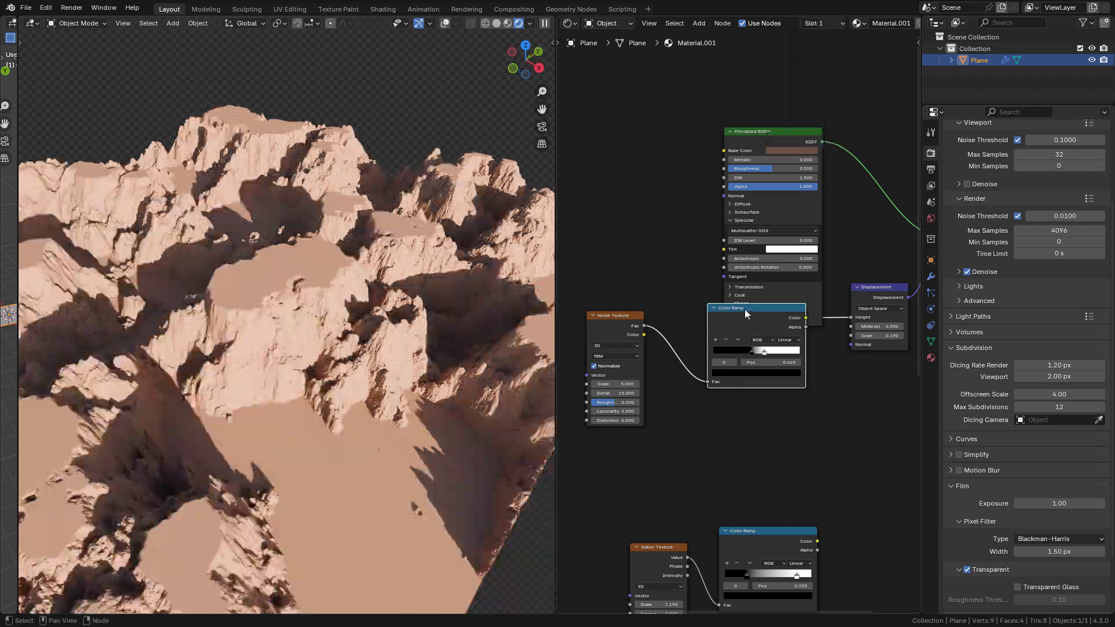
Move the Color Ramp clear of the Principled BSDF and add a third stop at position 1.000 in near-white (EDEDED).
drag(744, 308, 717, 355)
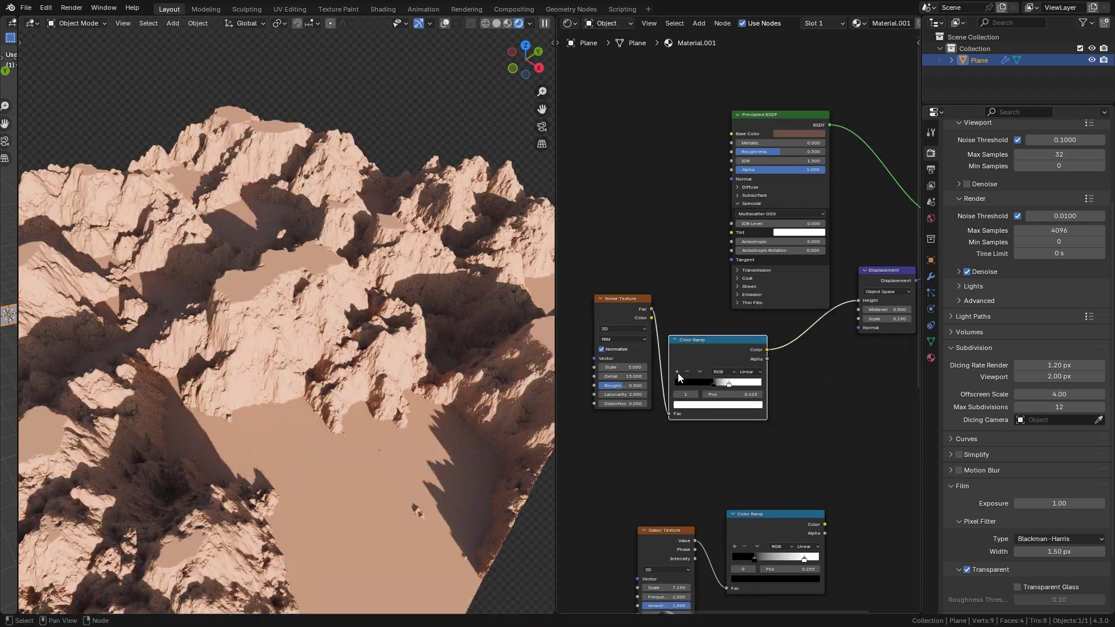
click(677, 371)
click(762, 384)
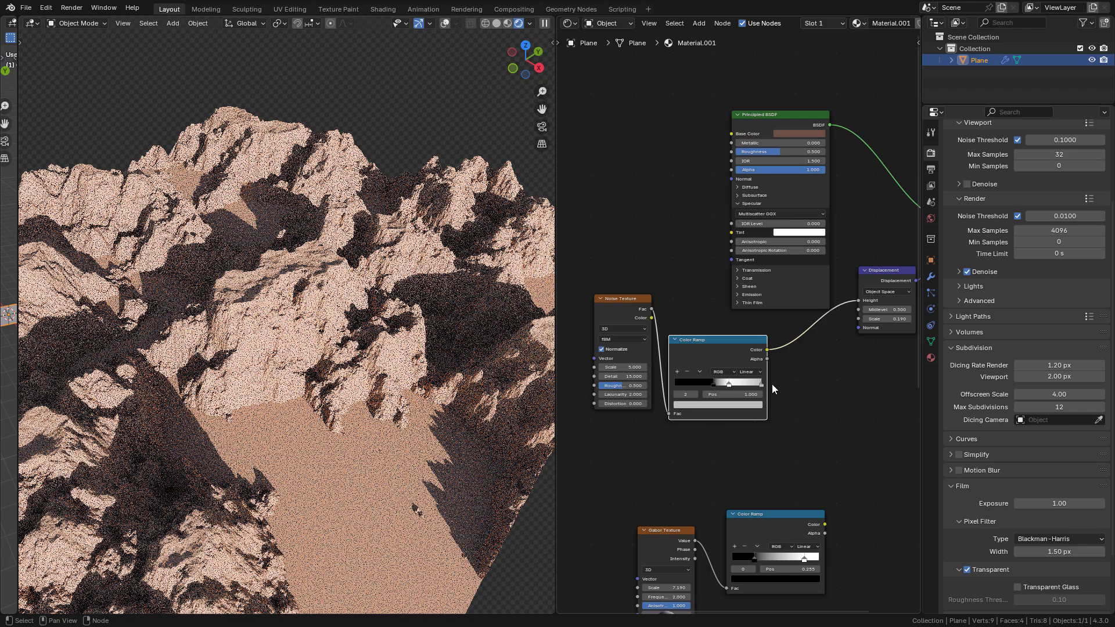
click(748, 405)
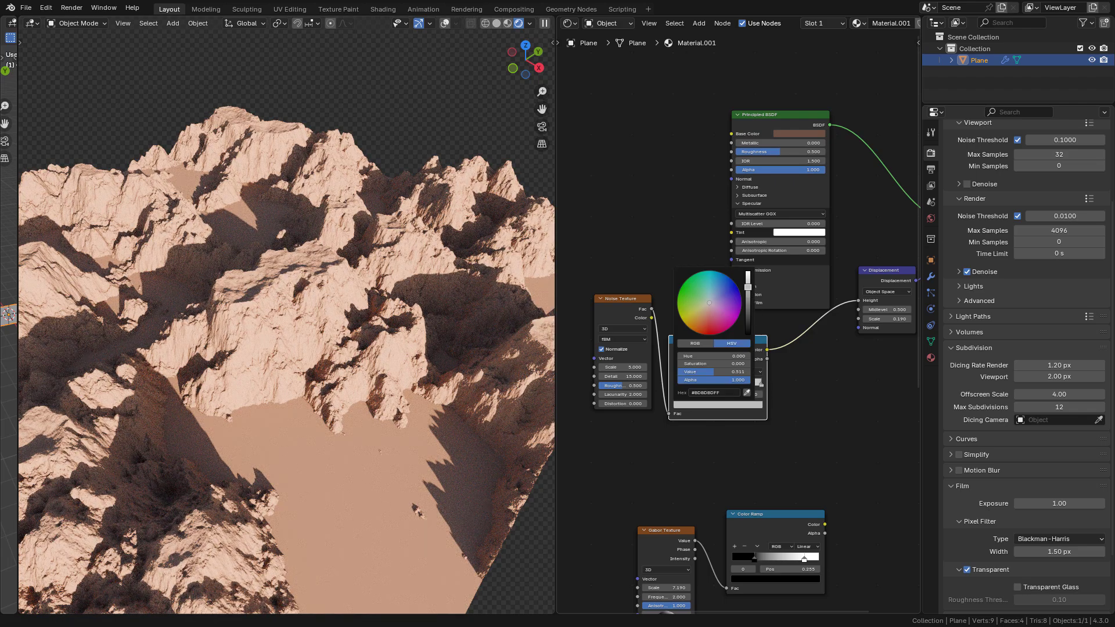
drag(732, 372, 722, 372)
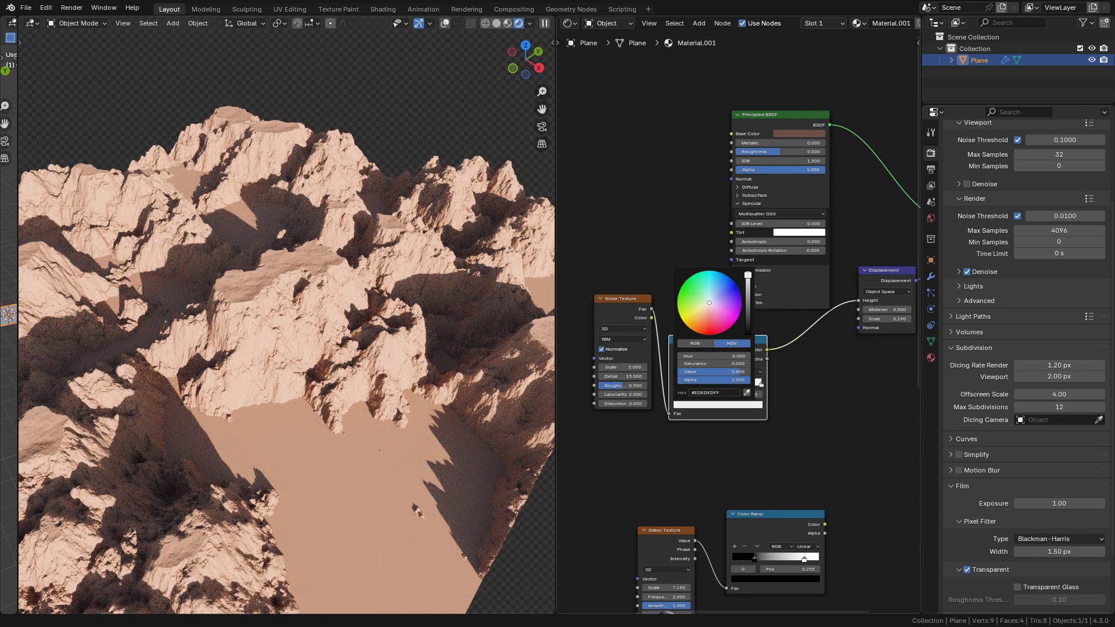
Move the Displacement node aside and insert a Mix Color node between the upper Color Ramp and its Height.
scroll(774, 396, down, 4)
middle_drag(801, 386, 741, 374)
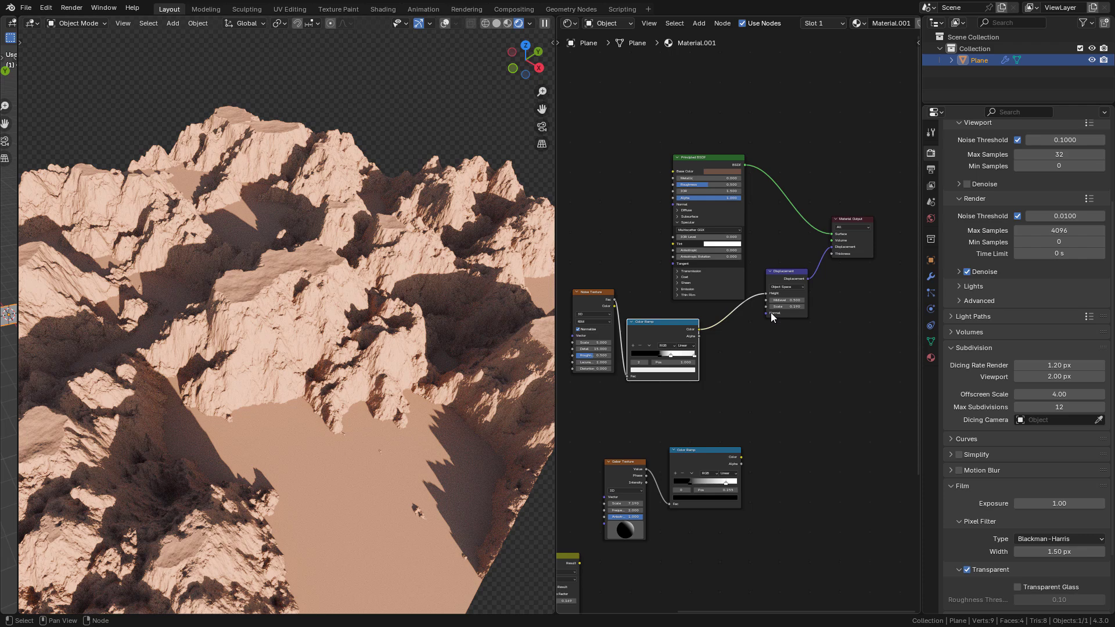
drag(784, 278, 826, 311)
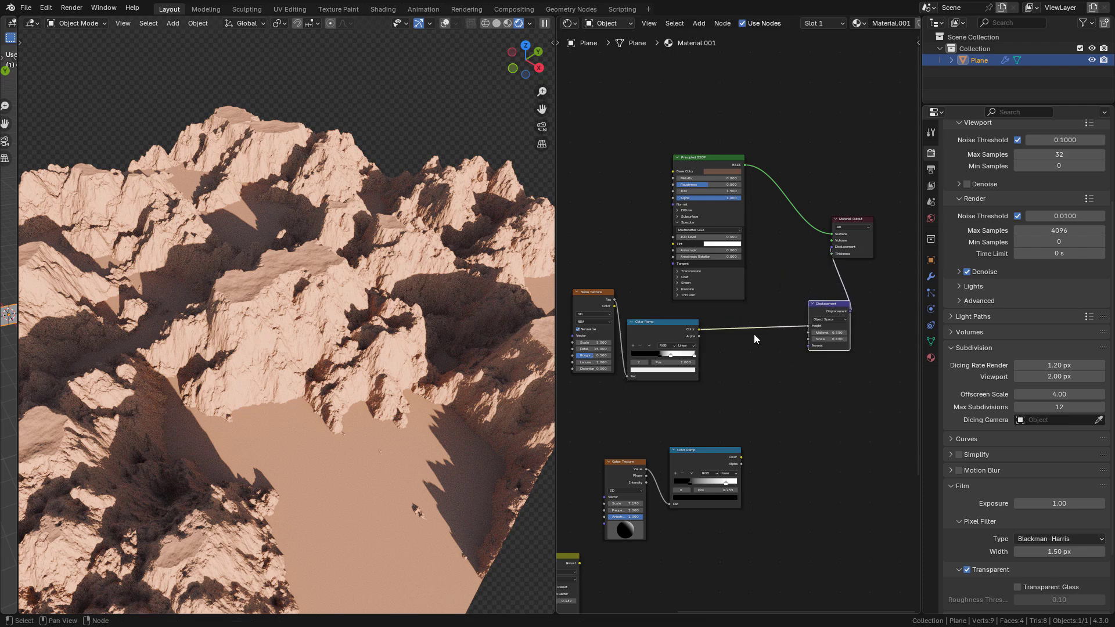
key(shift+a)
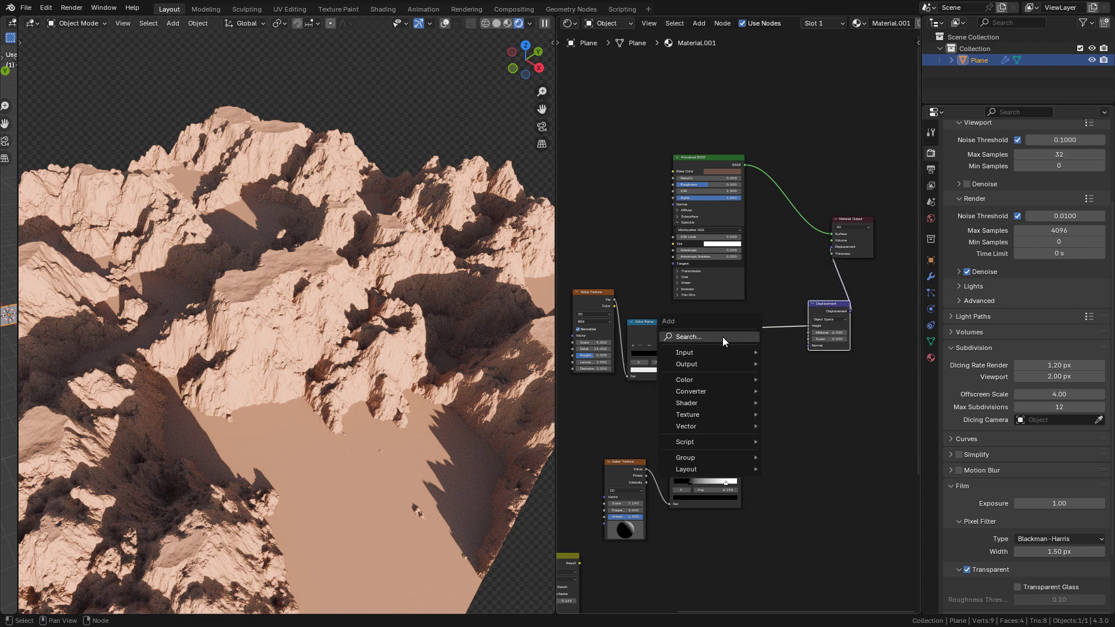
text(mix)
key(Down)
key(Down)
key(Return)
click(754, 321)
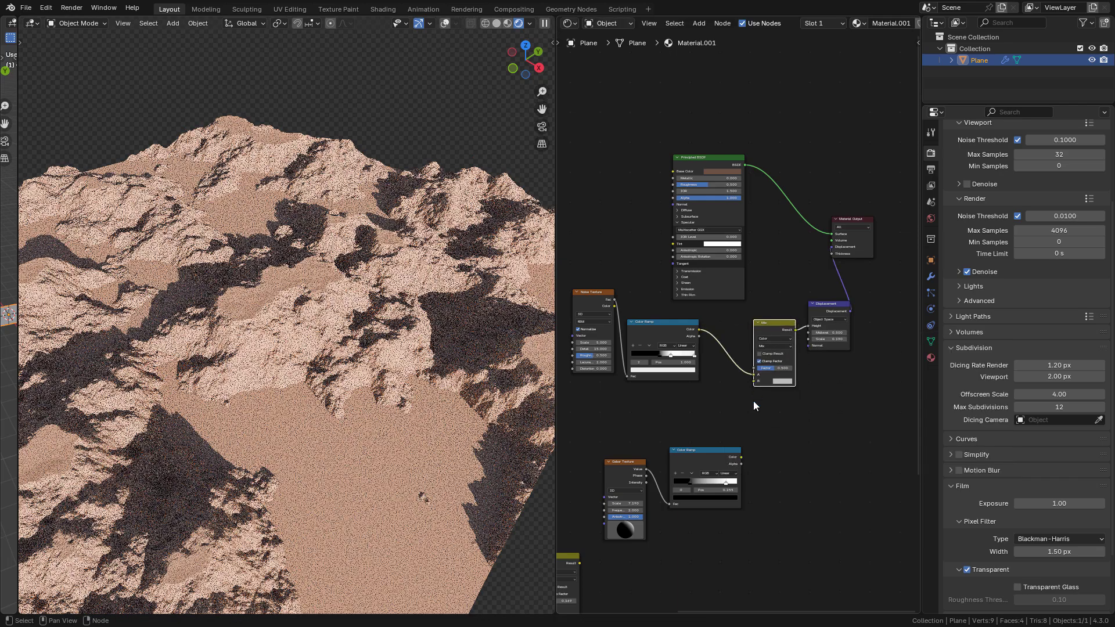
Link the Gabor Texture's Color Ramp to the Mix node's B input and set the blending mode to Screen.
drag(709, 457, 701, 427)
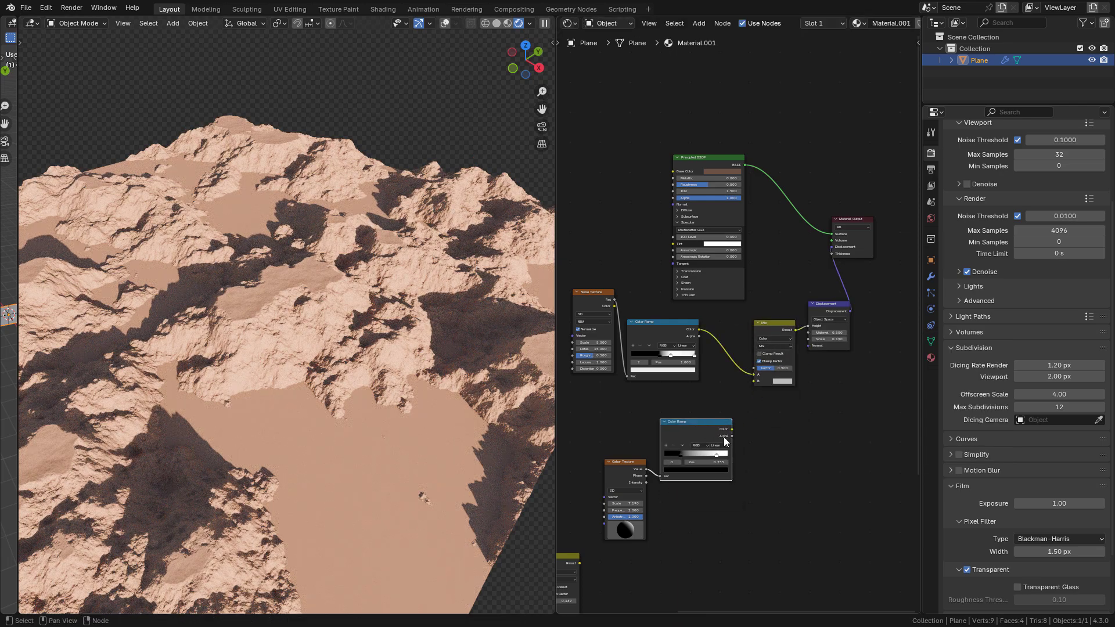
drag(731, 386, 751, 387)
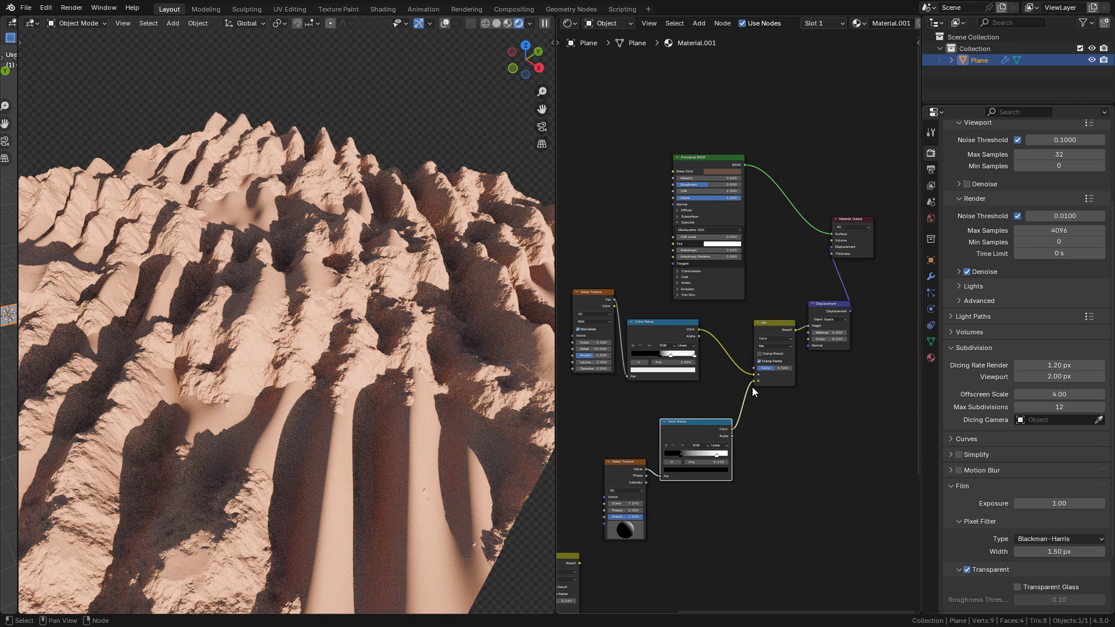
scroll(755, 385, up, 3)
click(788, 366)
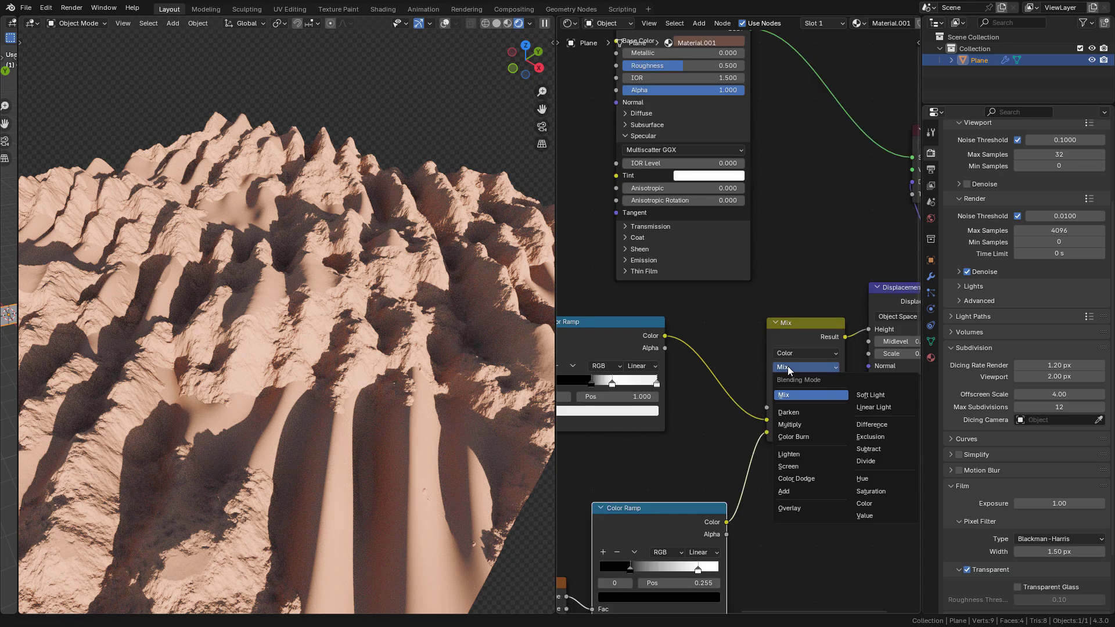
click(799, 465)
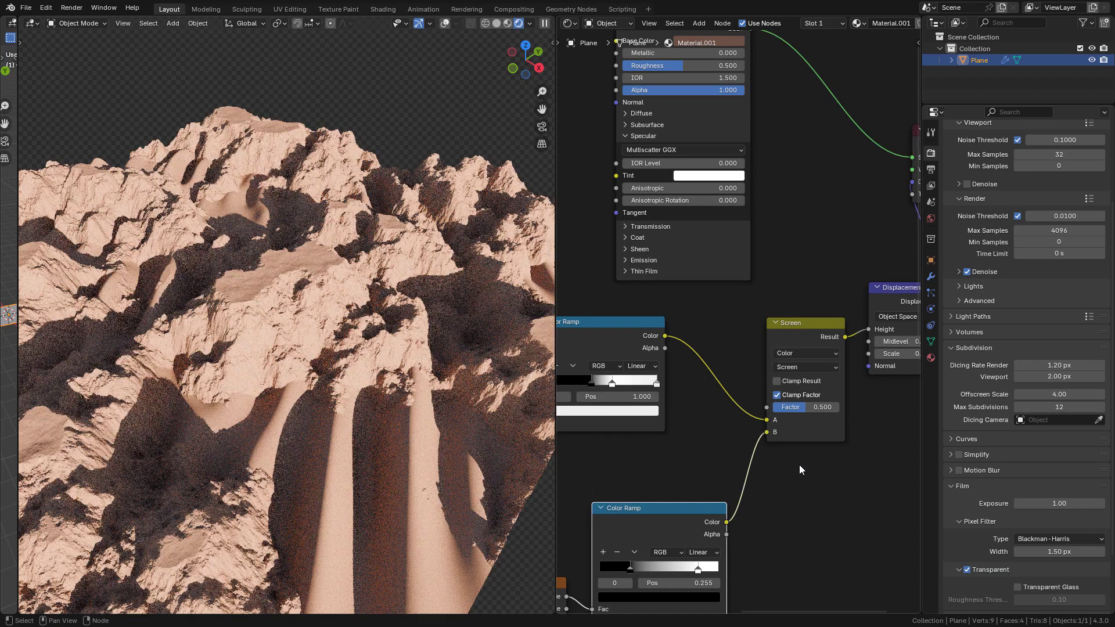
Raise the Gabor Texture's Scale to about 19 and make its Color Ramp's end stop grey at position 1.000.
middle_drag(706, 469, 805, 258)
drag(627, 450, 659, 450)
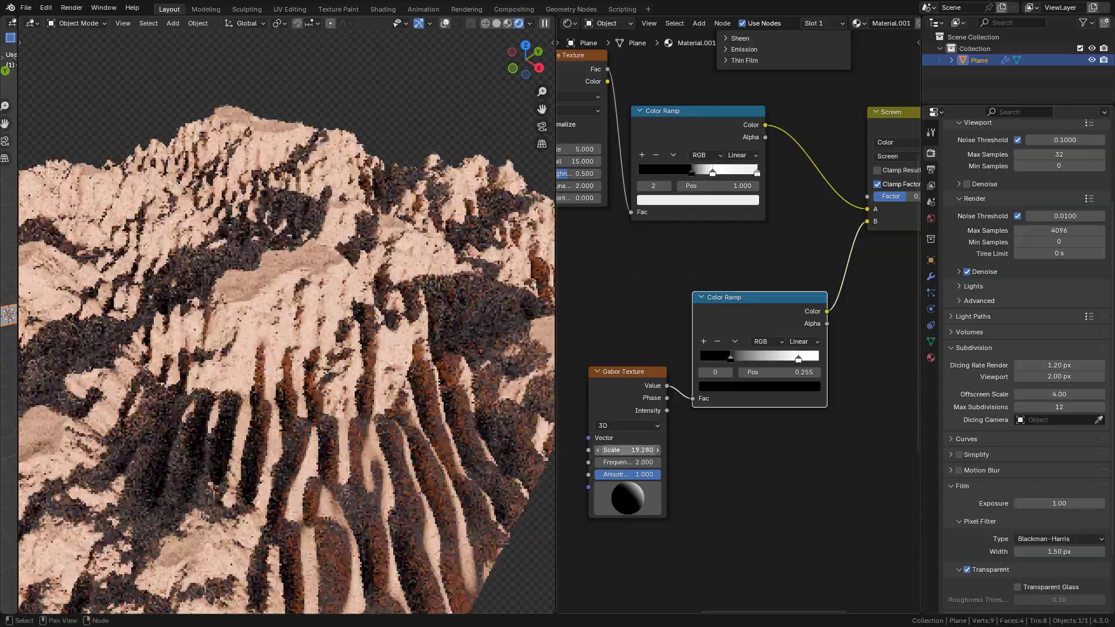
drag(798, 357, 819, 357)
click(807, 386)
drag(800, 205, 800, 229)
Fine-tune the Gabor Texture's Scale and orientation so the ripples run across the sand, and darken its Color Ramp's end stop.
drag(642, 450, 659, 450)
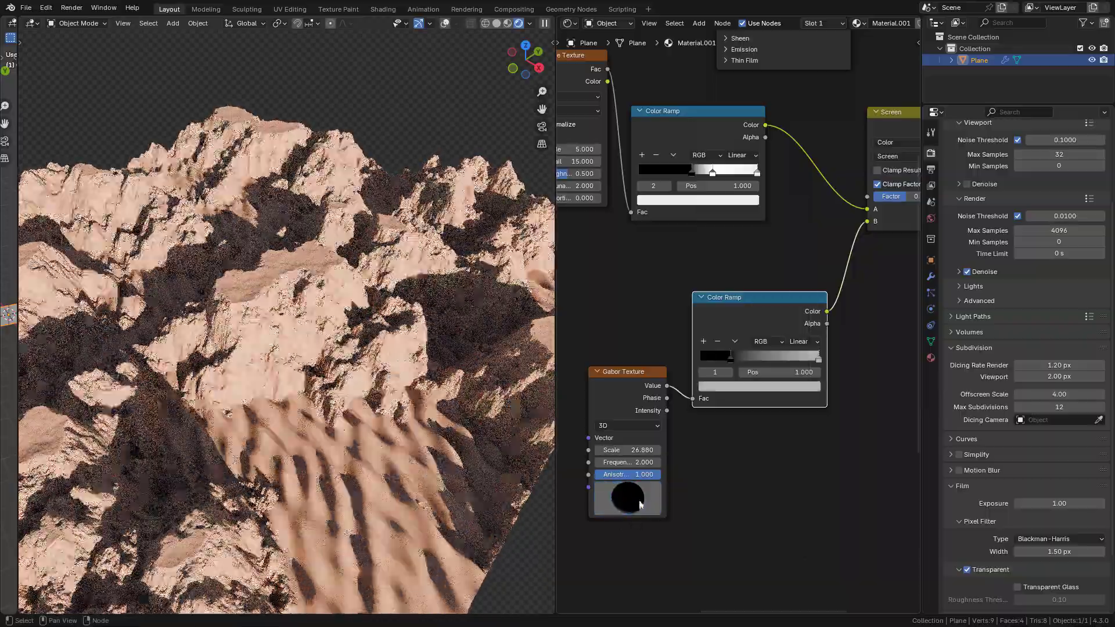
click(799, 388)
drag(629, 450, 625, 450)
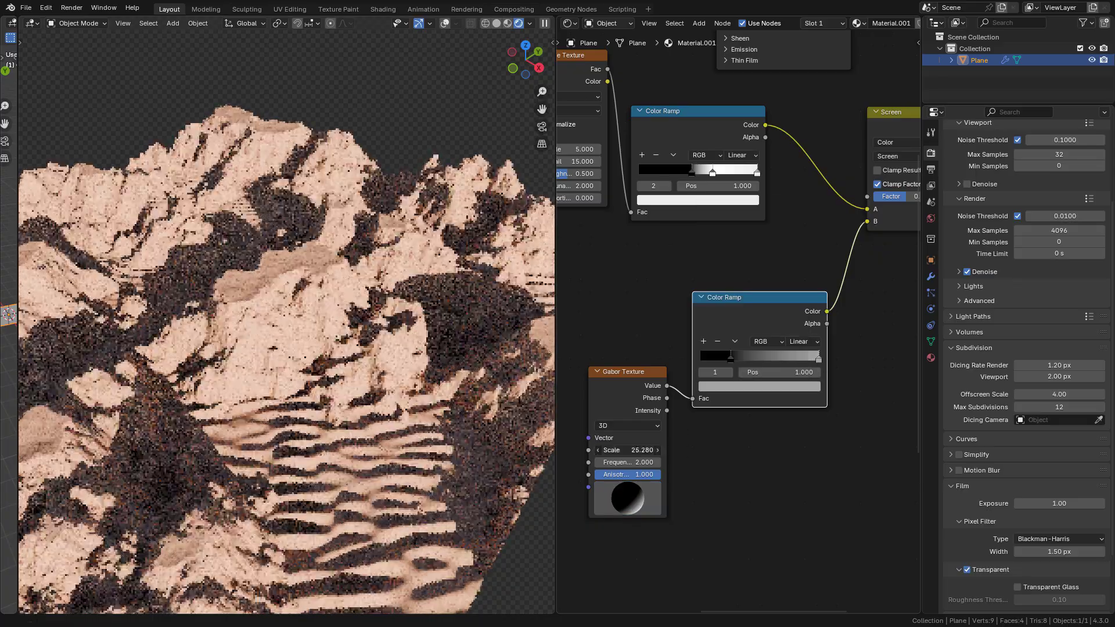
Link the distortion Mix node's Result to the Gabor Texture's Vector.
scroll(691, 464, down, 4)
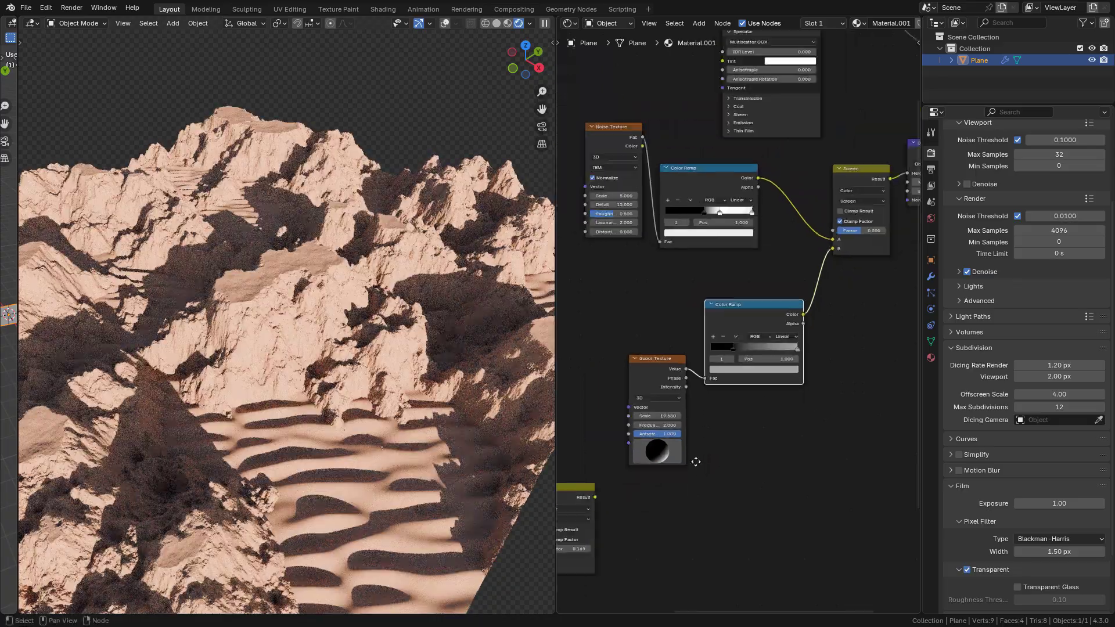
middle_drag(694, 463, 853, 378)
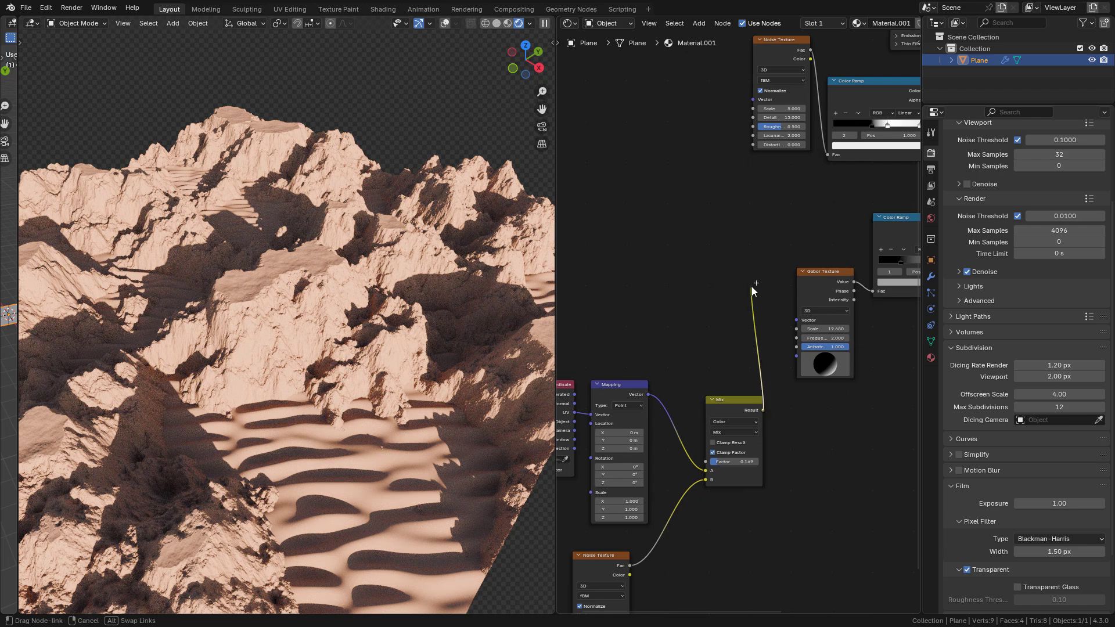
drag(797, 316, 796, 320)
Raise the distortion Noise Texture's Scale to about 8.6 and the Gabor Texture's Scale to about 25.4.
middle_drag(751, 457, 757, 361)
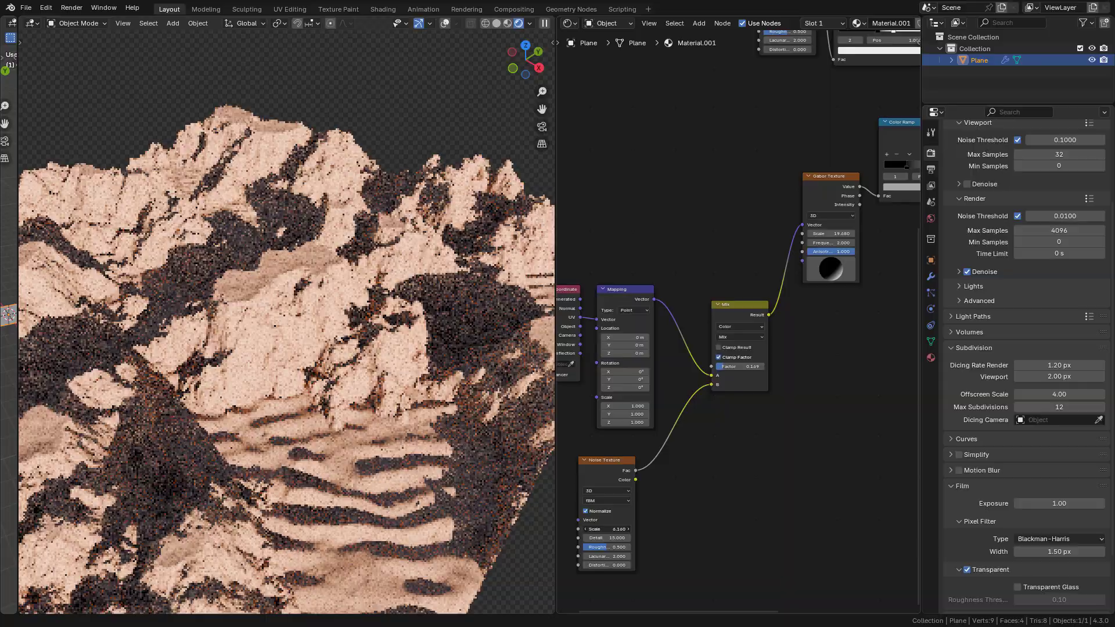
shift+drag(607, 529, 649, 529)
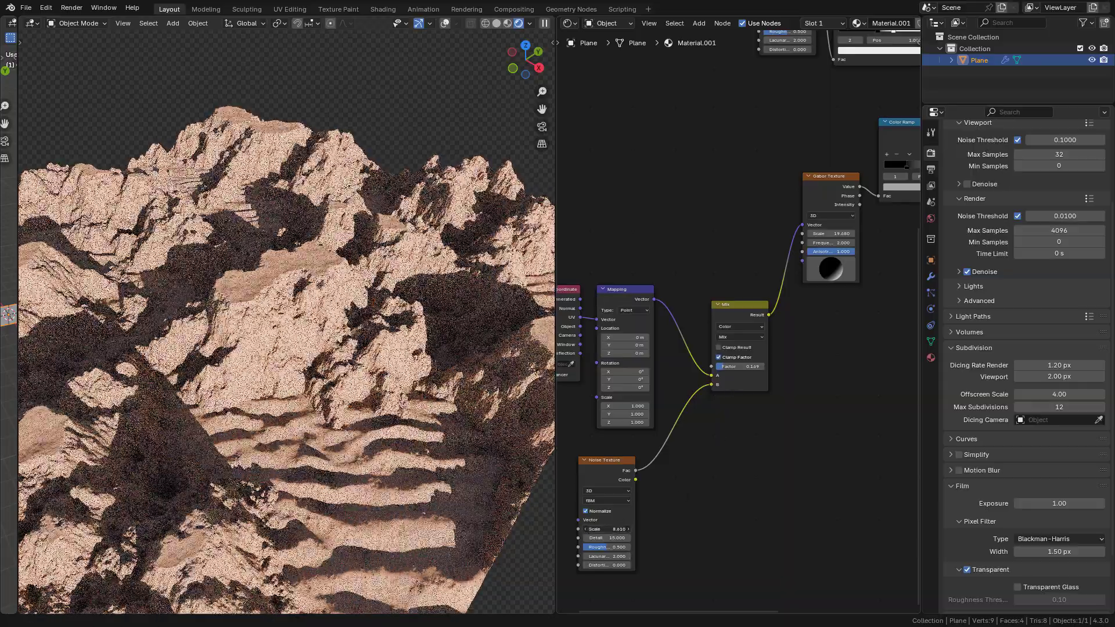
drag(830, 233, 865, 233)
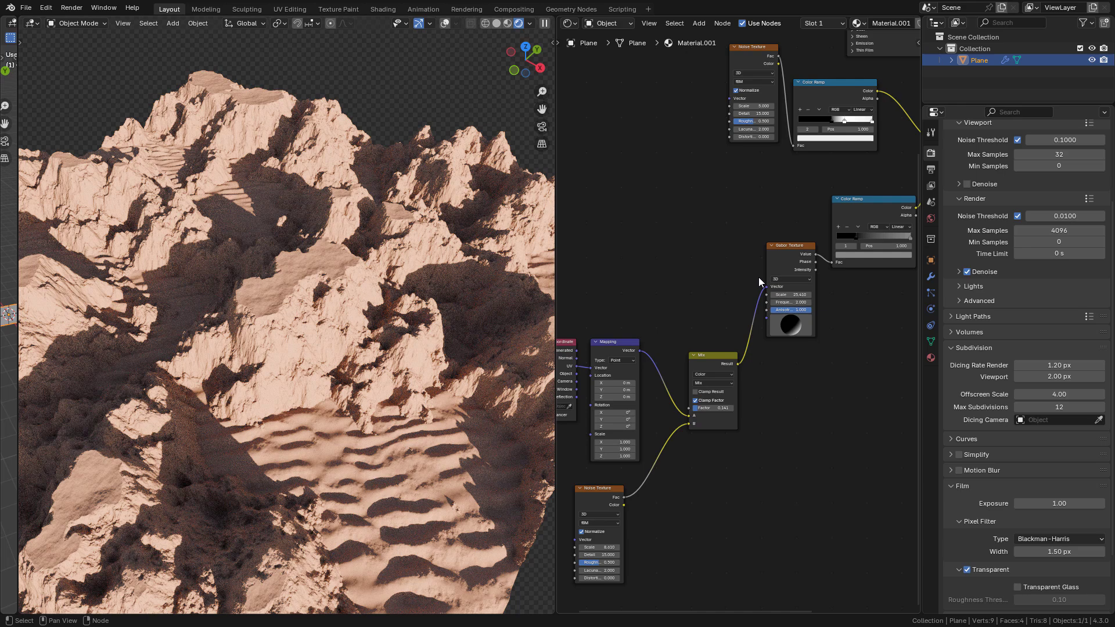
Move the upper Noise Texture away from its Color Ramp, add Texture Coordinate and Mapping nodes to it, and space them out.
scroll(756, 277, down, 5)
middle_drag(730, 245, 712, 406)
scroll(755, 369, up, 7)
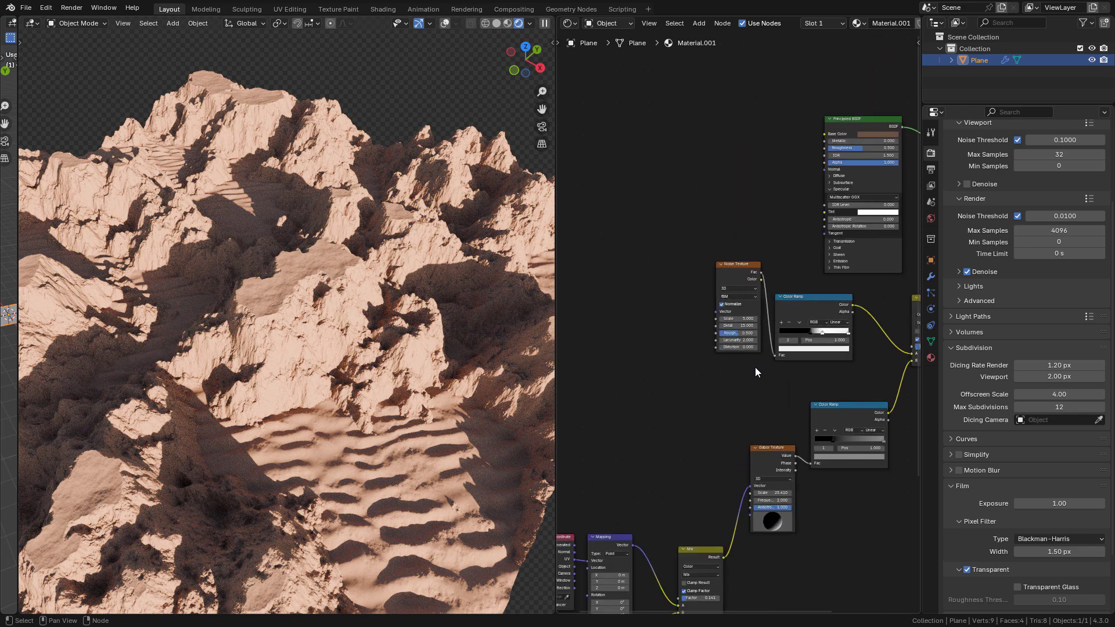
drag(741, 262, 695, 323)
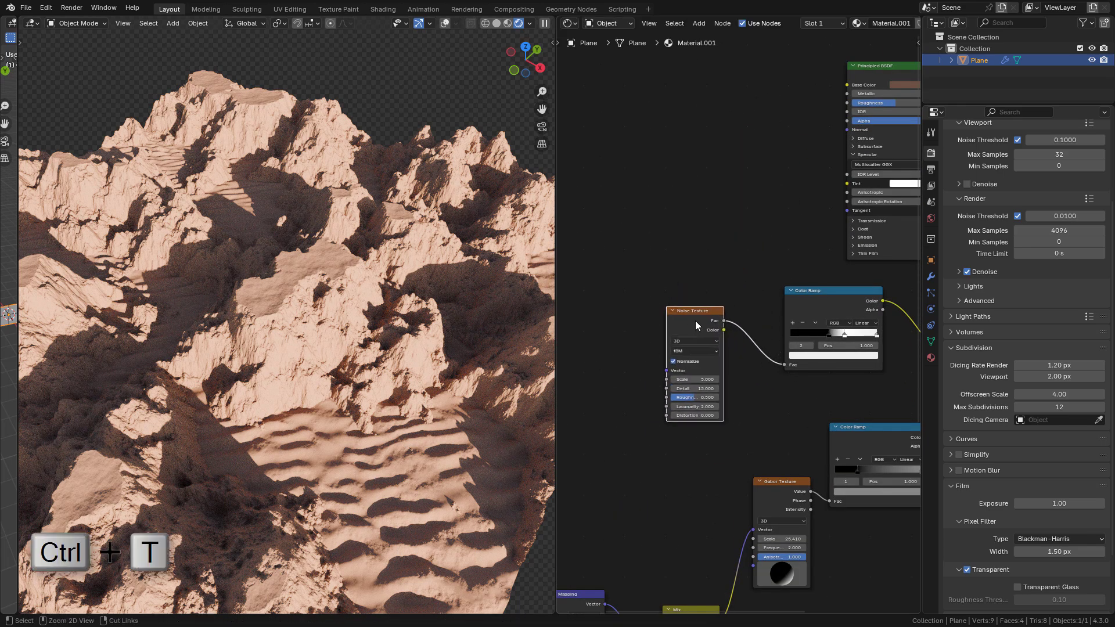
key(ctrl+t)
middle_drag(658, 346, 789, 299)
drag(776, 290, 728, 294)
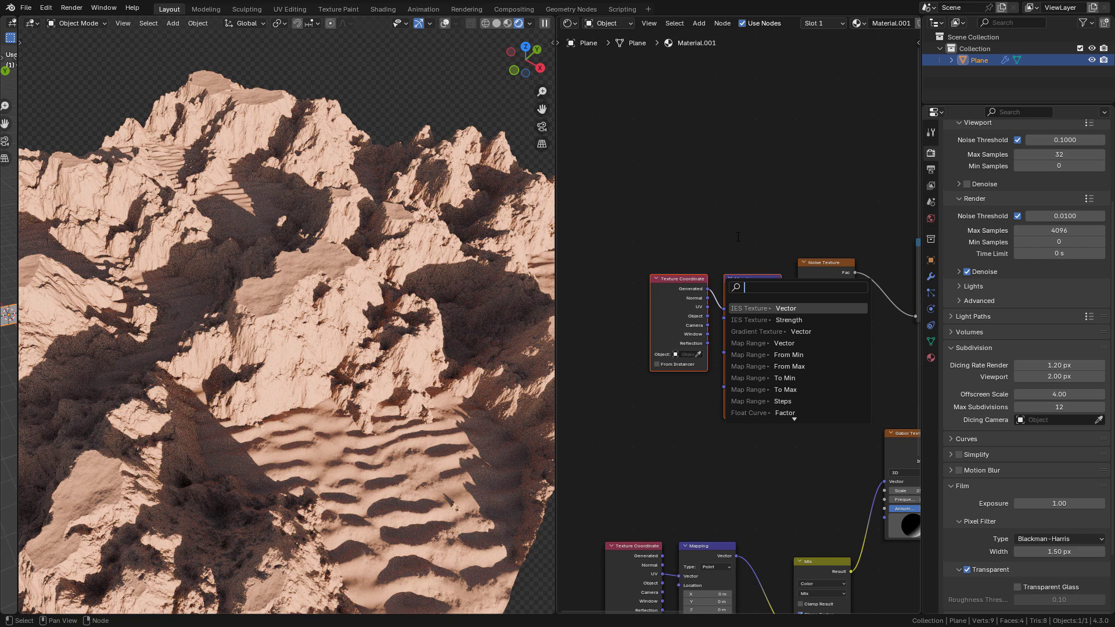
key(g)
click(779, 329)
Insert a Mix Color node between the new Mapping node and the upper Noise Texture's Vector.
key(shift+a)
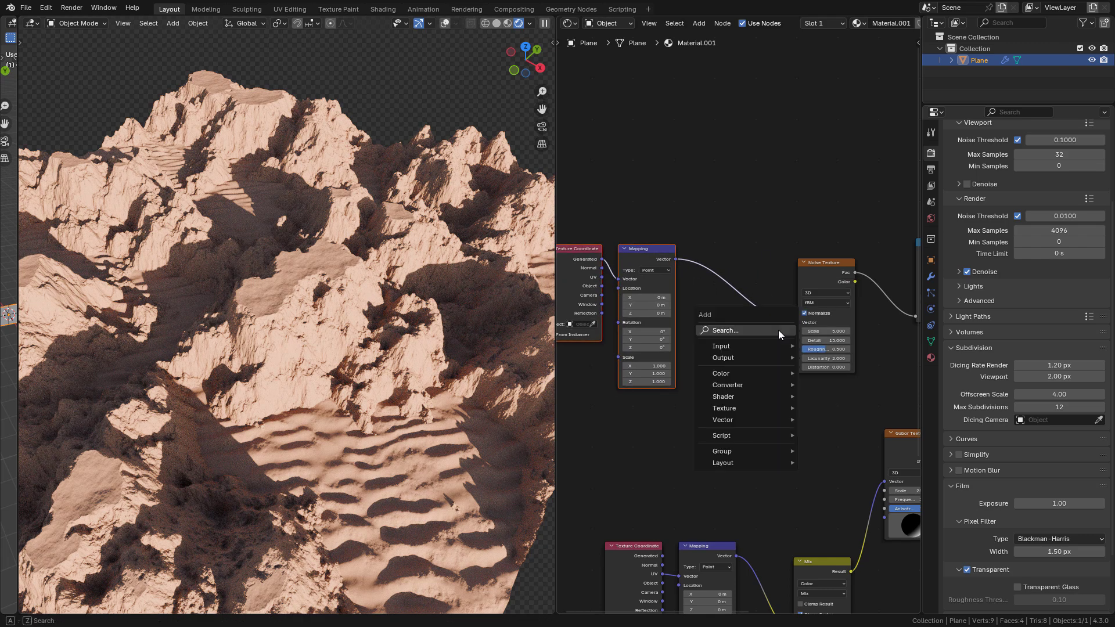
click(776, 330)
click(836, 352)
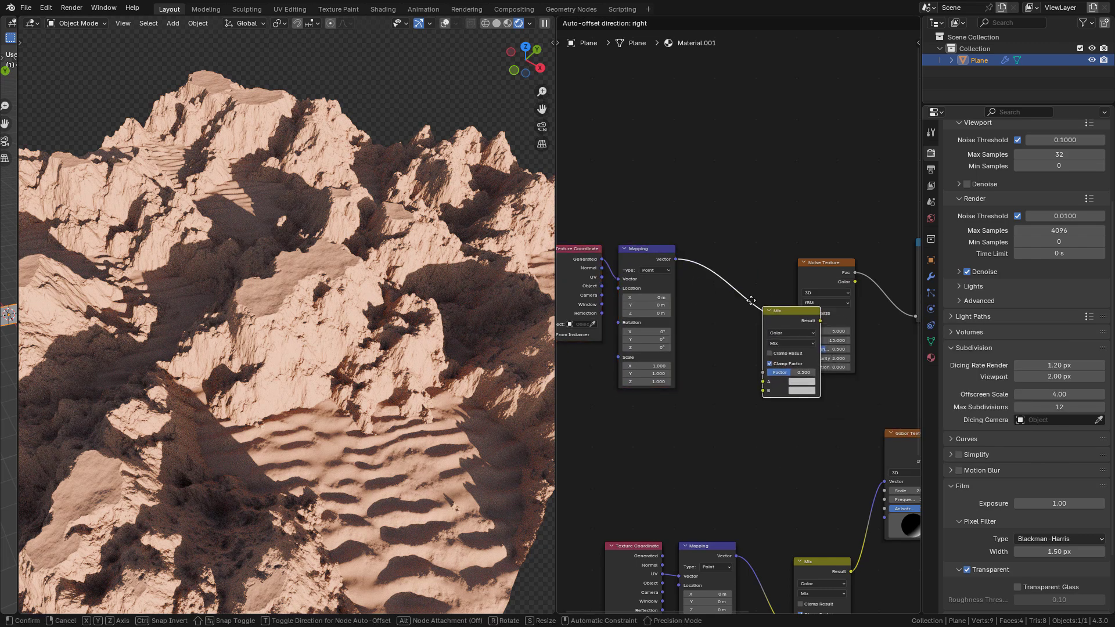
click(753, 331)
Add a Gabor Texture below the upper Mapping node and link its Value to the upper Mix node's B input.
key(shift+a)
click(736, 446)
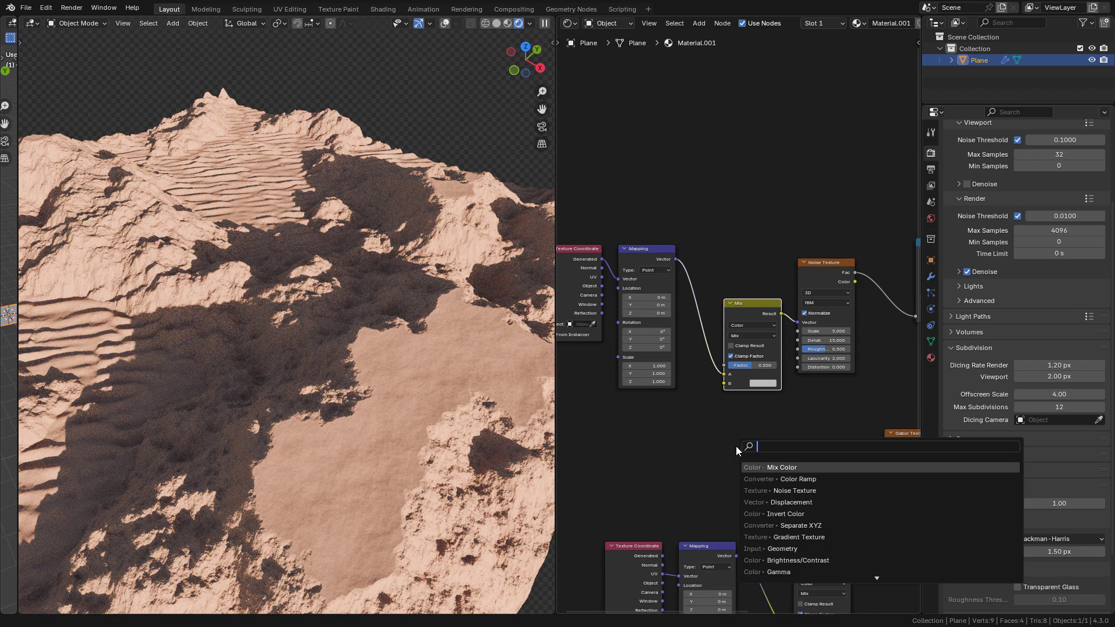
text(ga)
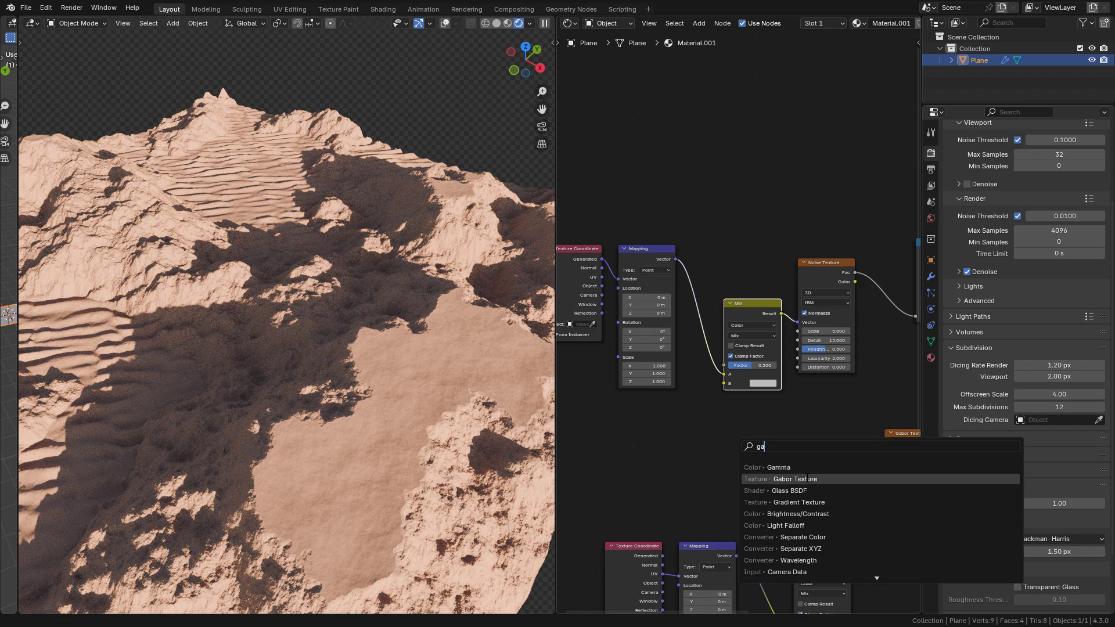
click(803, 481)
click(661, 450)
drag(690, 428, 723, 384)
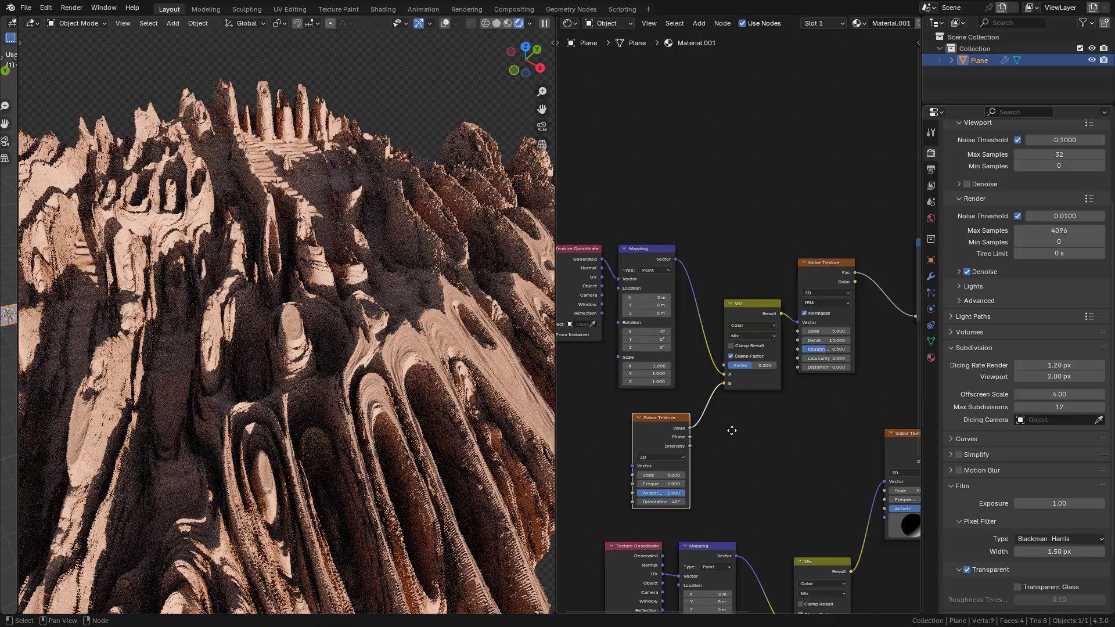
Lower the upper Mix node's Factor to about 0.1 and the new Gabor Texture's Scale to about 2.79.
middle_drag(731, 430, 794, 405)
drag(821, 341, 801, 340)
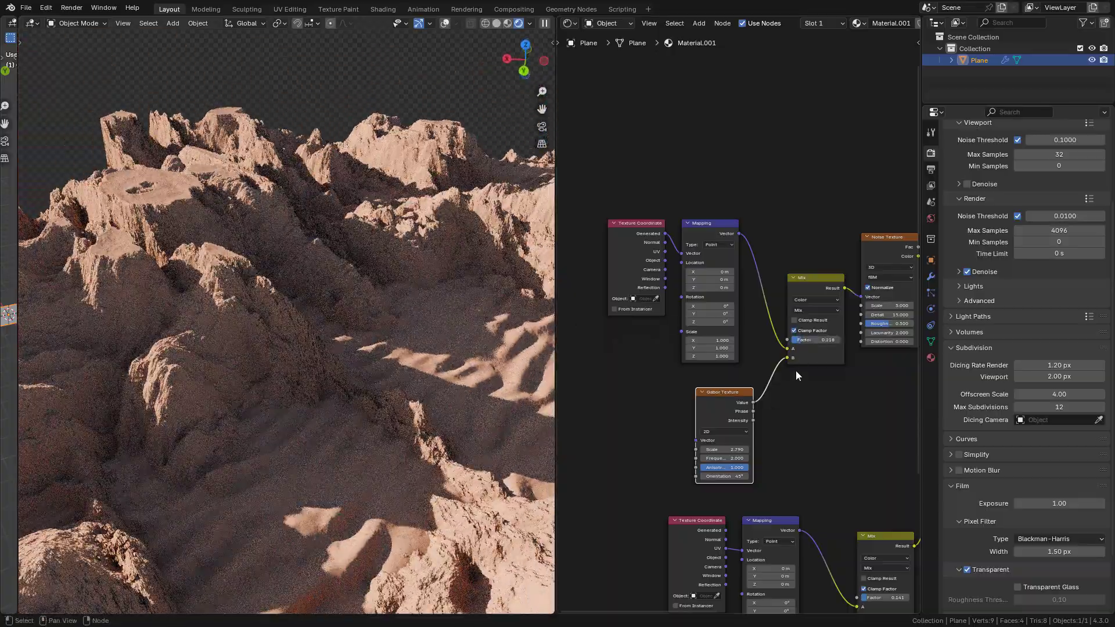
drag(802, 342, 803, 342)
middle_drag(803, 341, 558, 407)
drag(786, 327, 790, 328)
Raise the sand distortion Noise Texture's Scale and set the sand Gabor Texture's Scale to about 35.7.
middle_drag(789, 331, 864, 178)
middle_drag(751, 518, 812, 422)
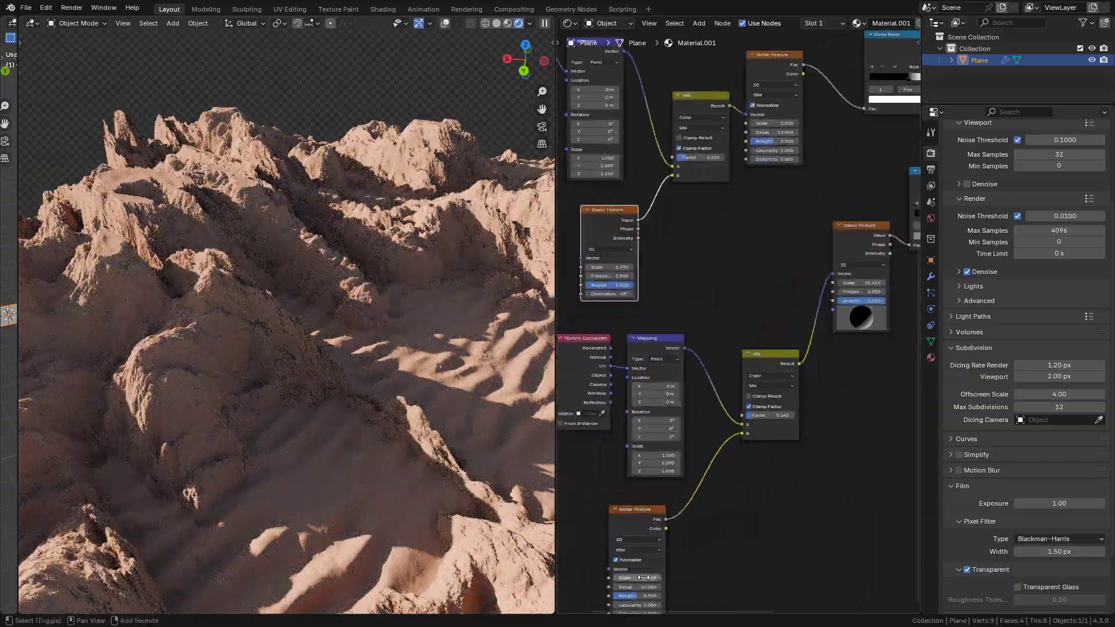
drag(636, 578, 660, 578)
middle_drag(790, 409, 645, 523)
scroll(645, 523, up, 3)
drag(717, 412, 776, 412)
Darken the sand Color Ramp's end stop to a value of about 0.15 and shift its black stop closer to the start.
click(871, 353)
mouse_move(876, 221)
mouse_down()
mouse_move(876, 237)
mouse_move(876, 227)
mouse_up()
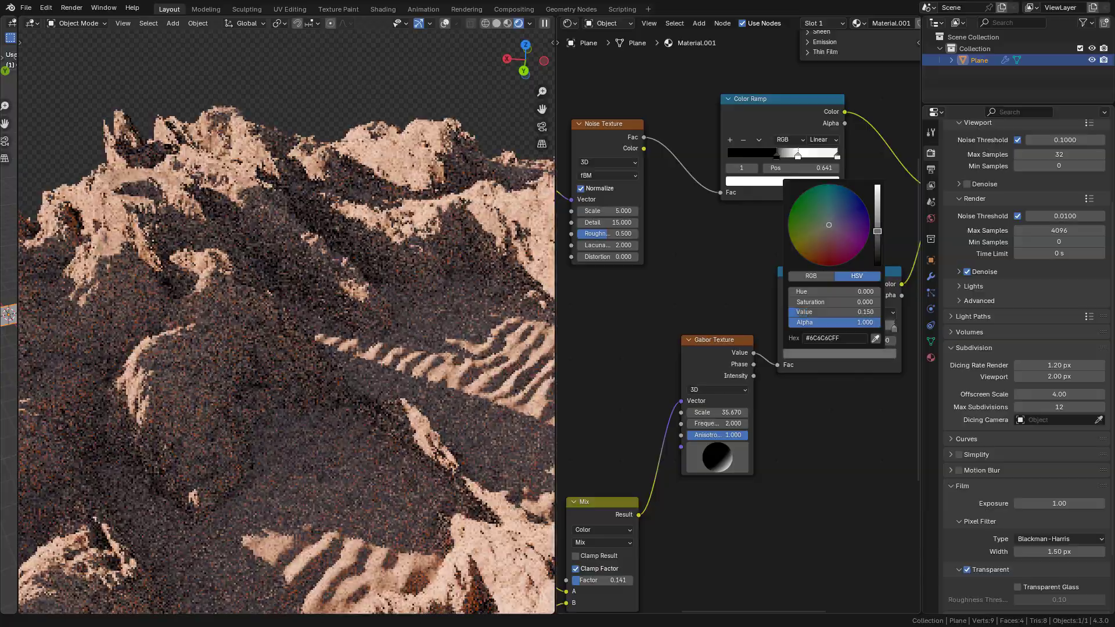
click(809, 328)
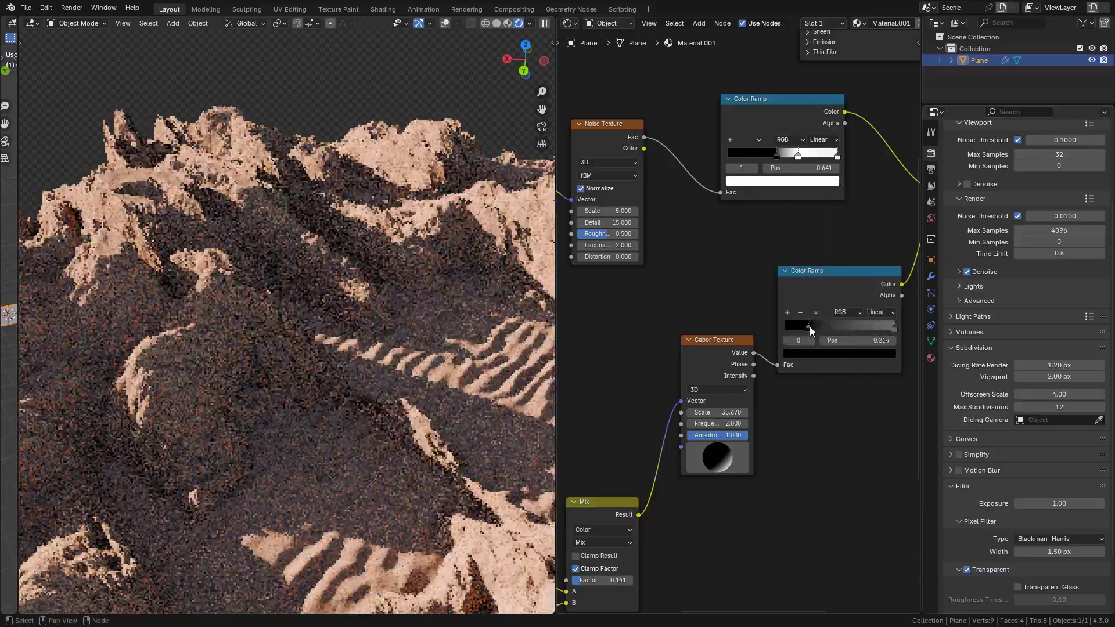
drag(809, 327, 796, 325)
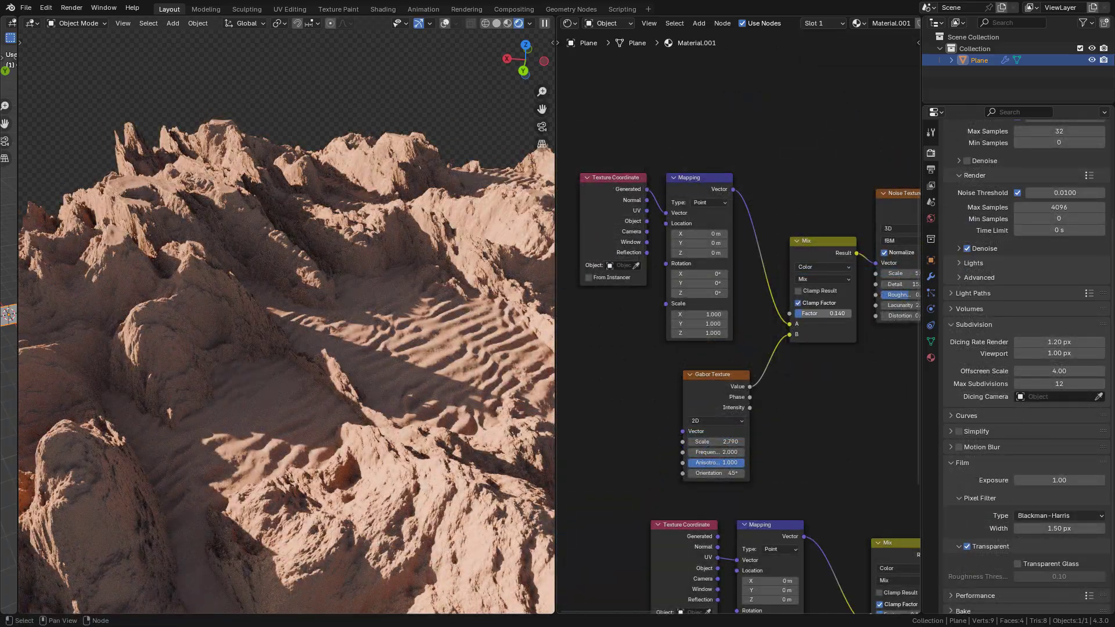
Try a Voronoi Texture with Scale about 9.6 in the upper Mix node's B input, and relink the Gabor Texture's Value there.
middle_drag(690, 374, 731, 363)
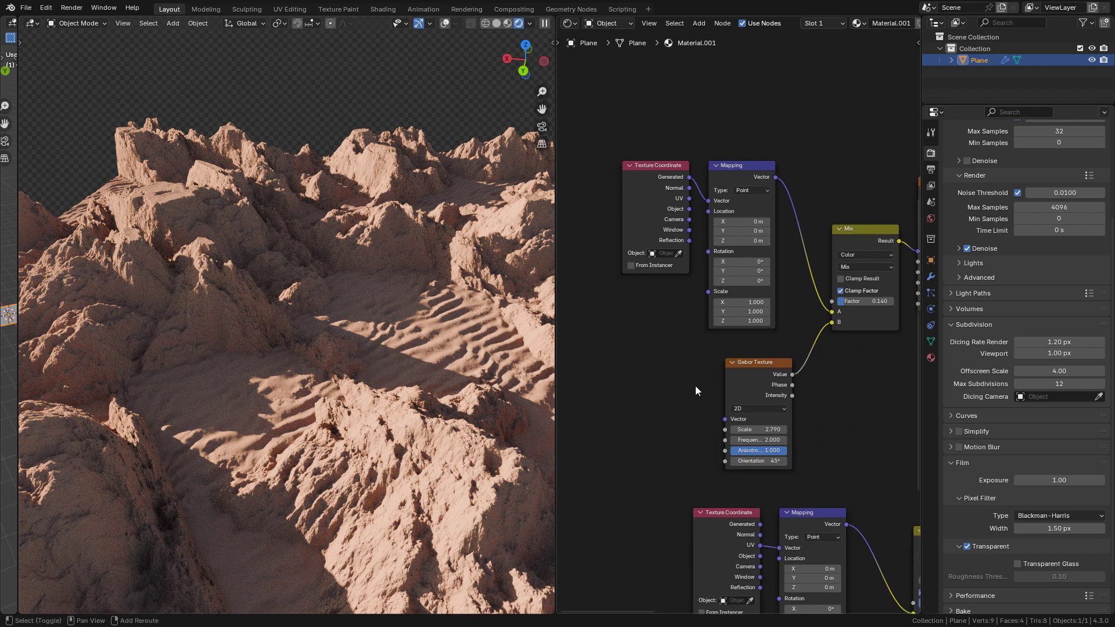
key(shift+a)
mouse_move(682, 385)
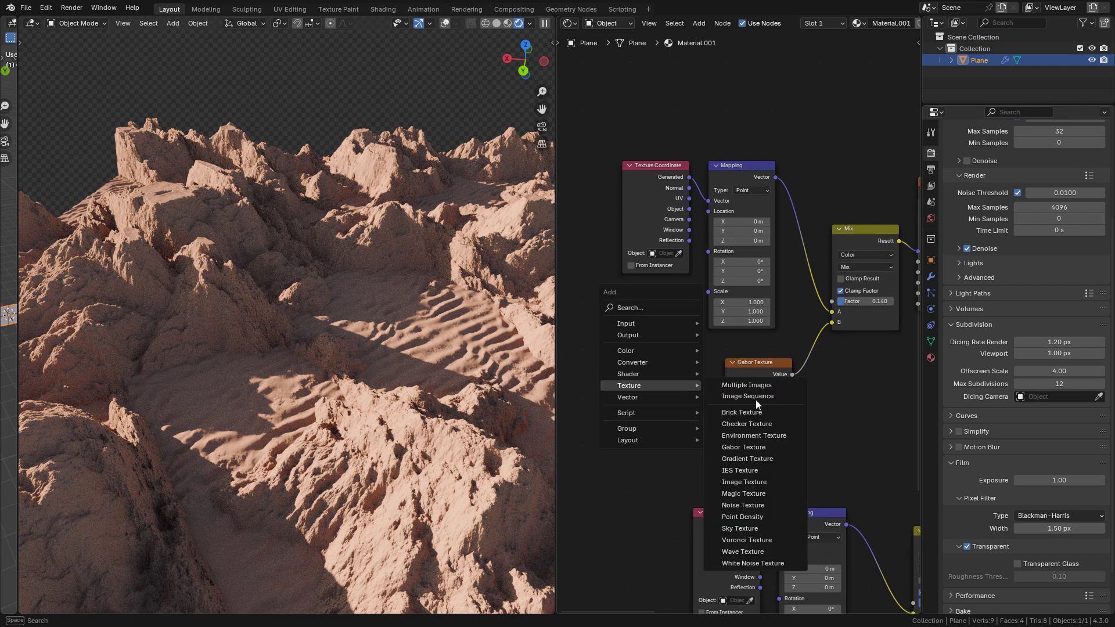
click(741, 543)
click(664, 374)
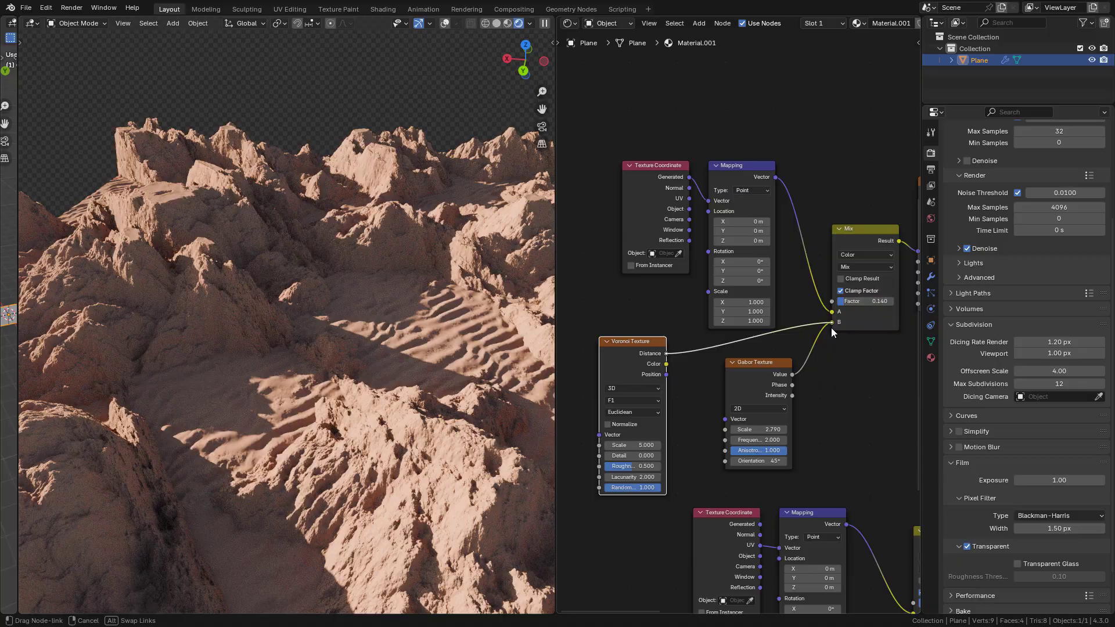
drag(831, 328, 832, 324)
drag(634, 446, 682, 445)
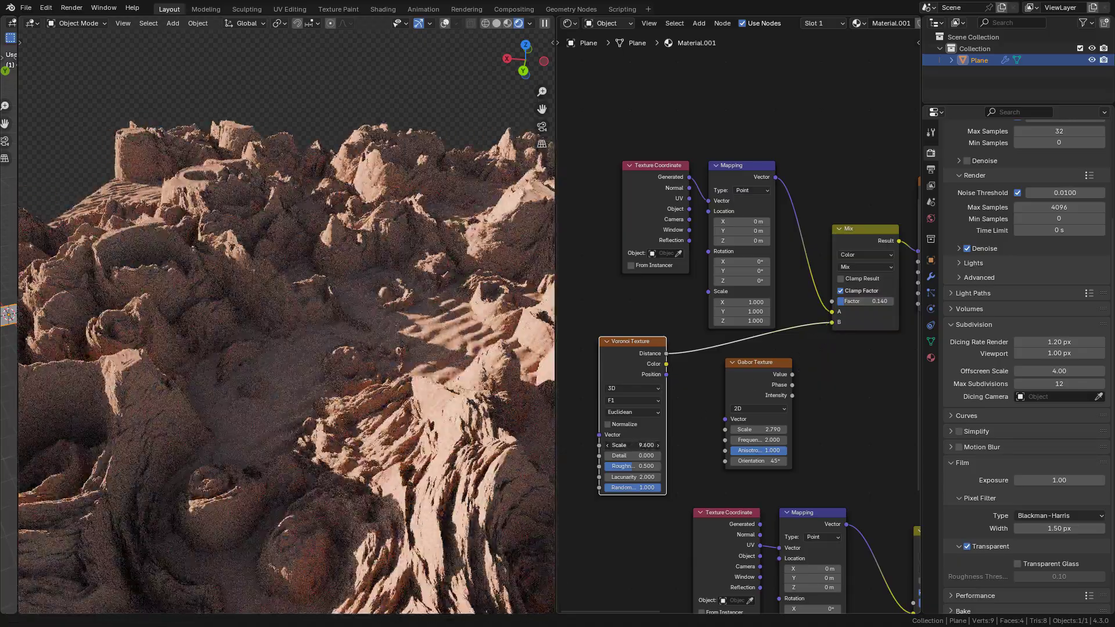
drag(792, 375, 827, 325)
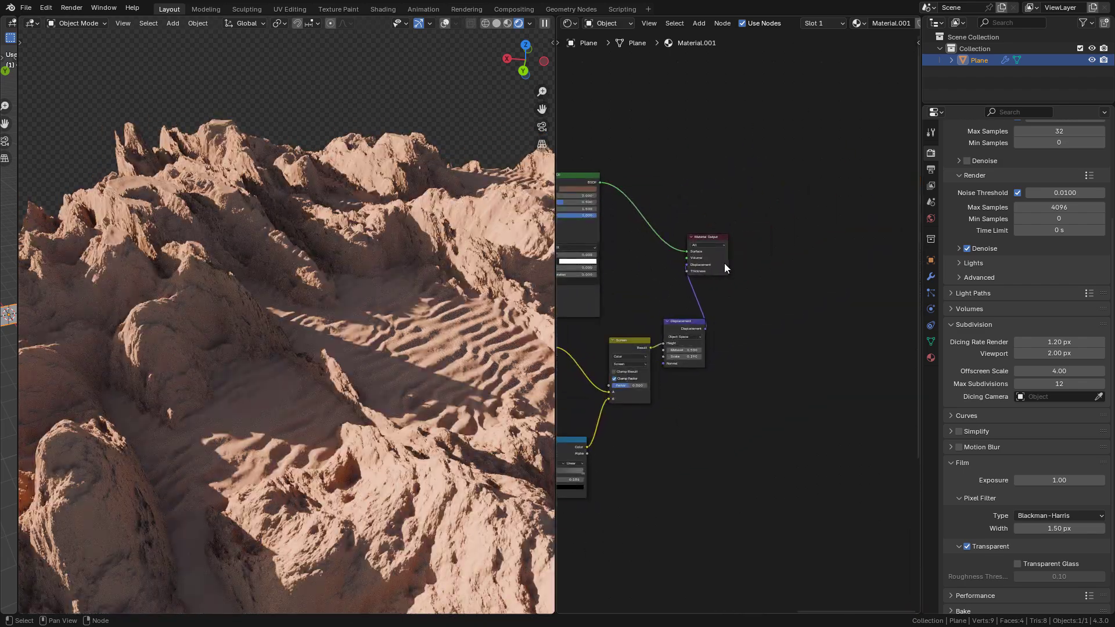
Move the Material Output farther away, duplicate the Principled BSDF, and combine both shaders with a Mix Shader.
drag(724, 268, 872, 297)
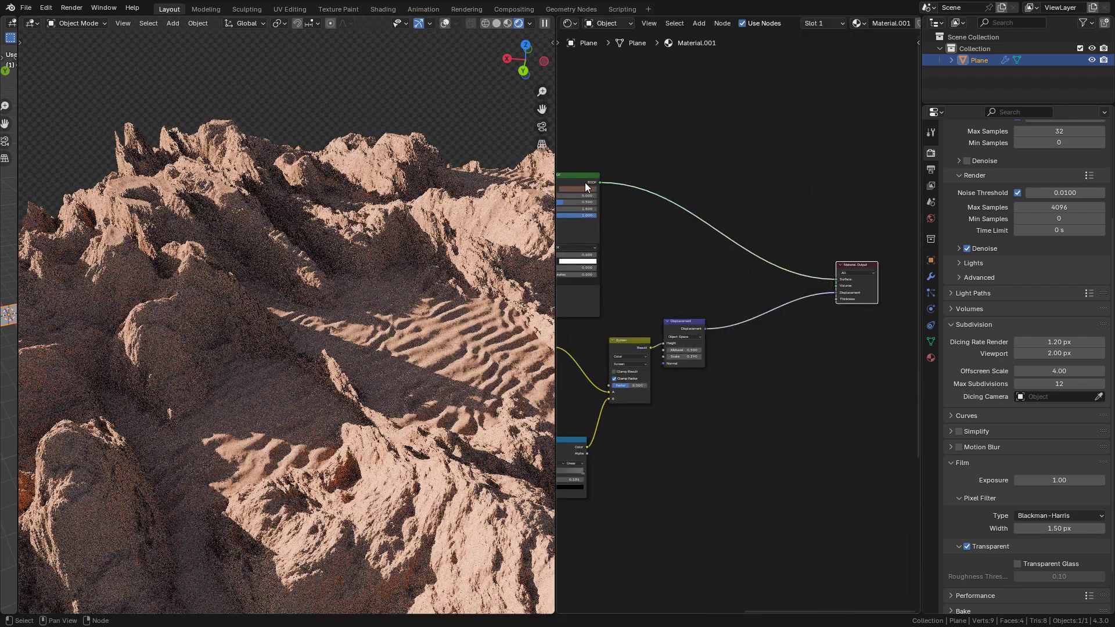
key(shift+d)
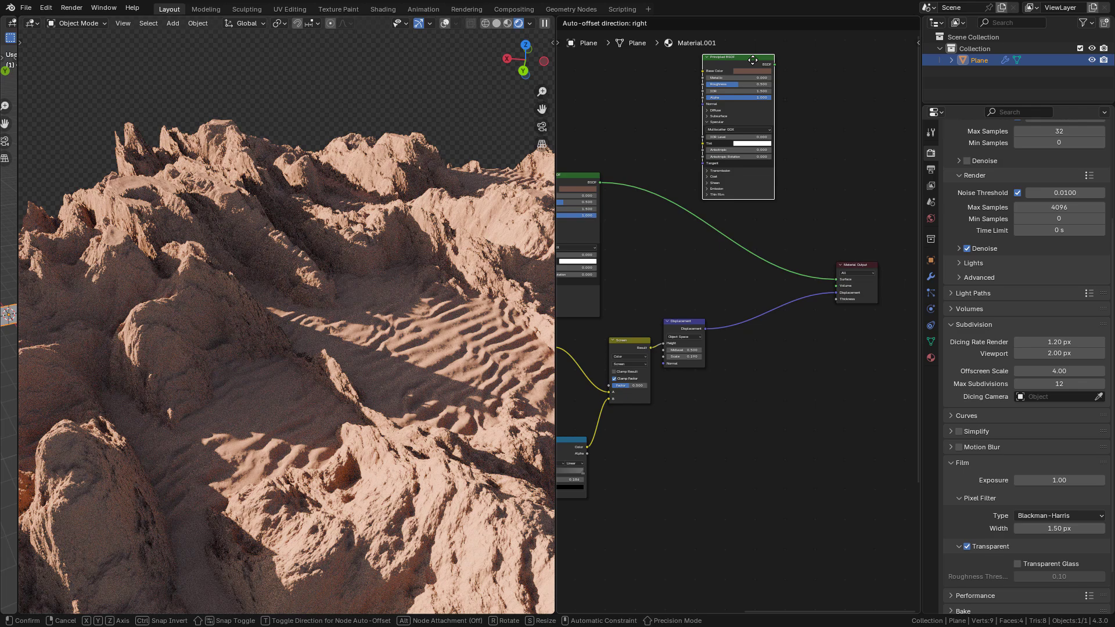
click(751, 61)
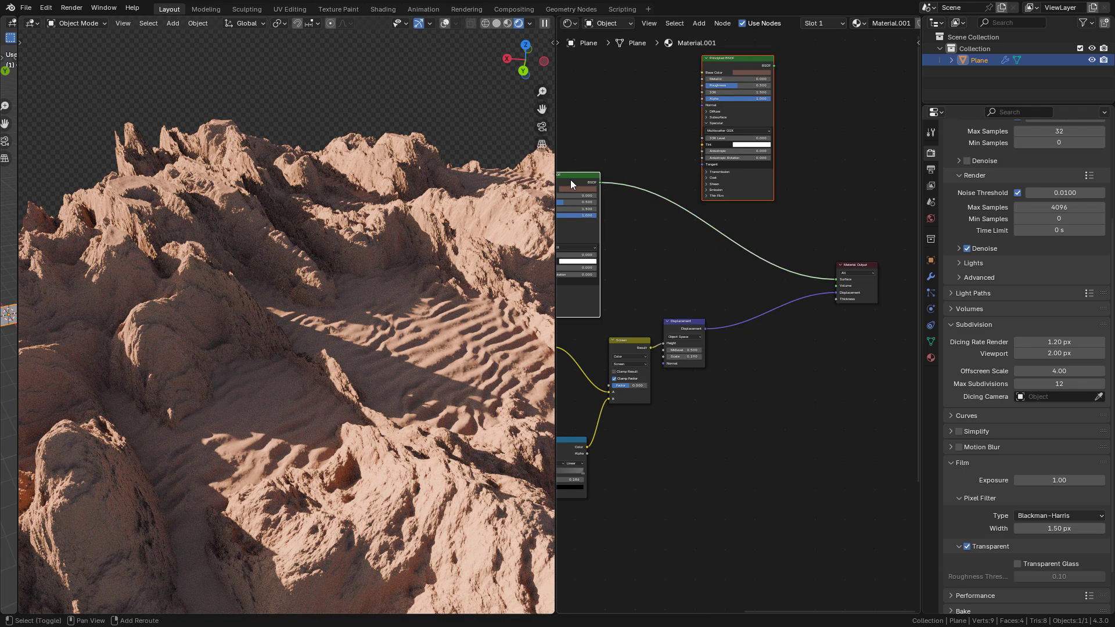
key(ctrl+0)
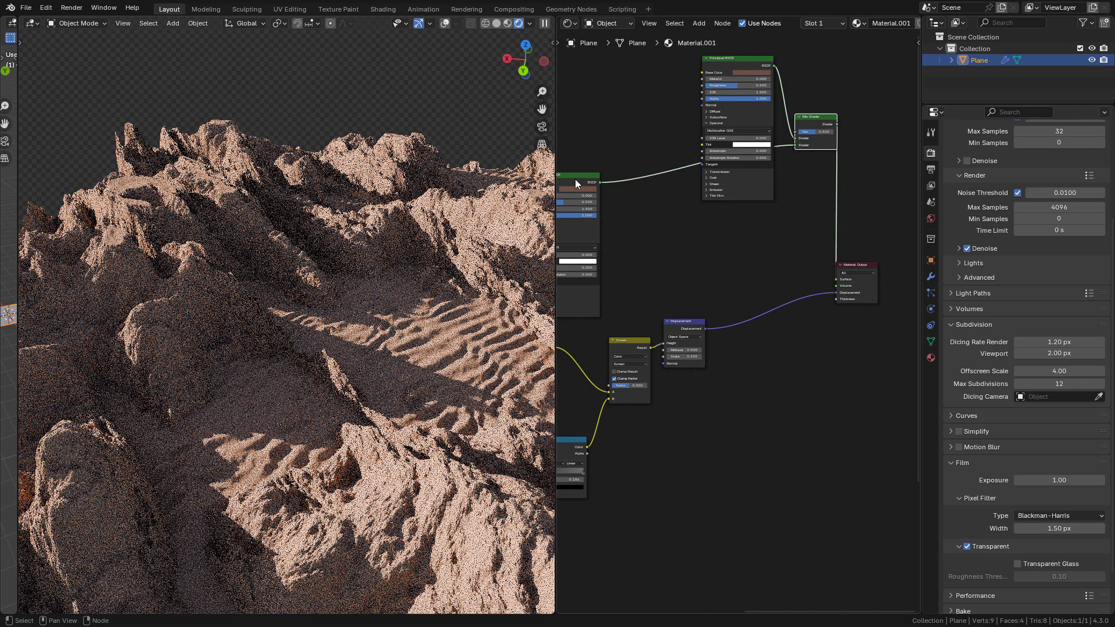
Place the duplicated Principled BSDF beside the original and shift its Base Color to a less saturated brown.
drag(745, 64, 735, 180)
scroll(748, 186, up, 8)
middle_drag(757, 70, 762, 179)
click(762, 180)
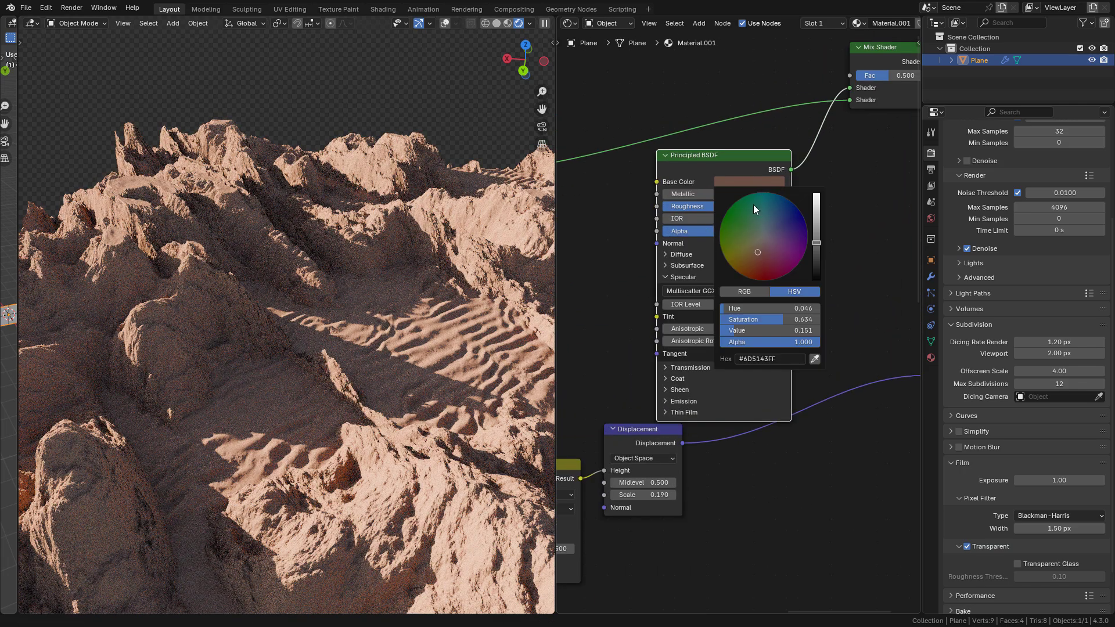
scroll(844, 256, down, 9)
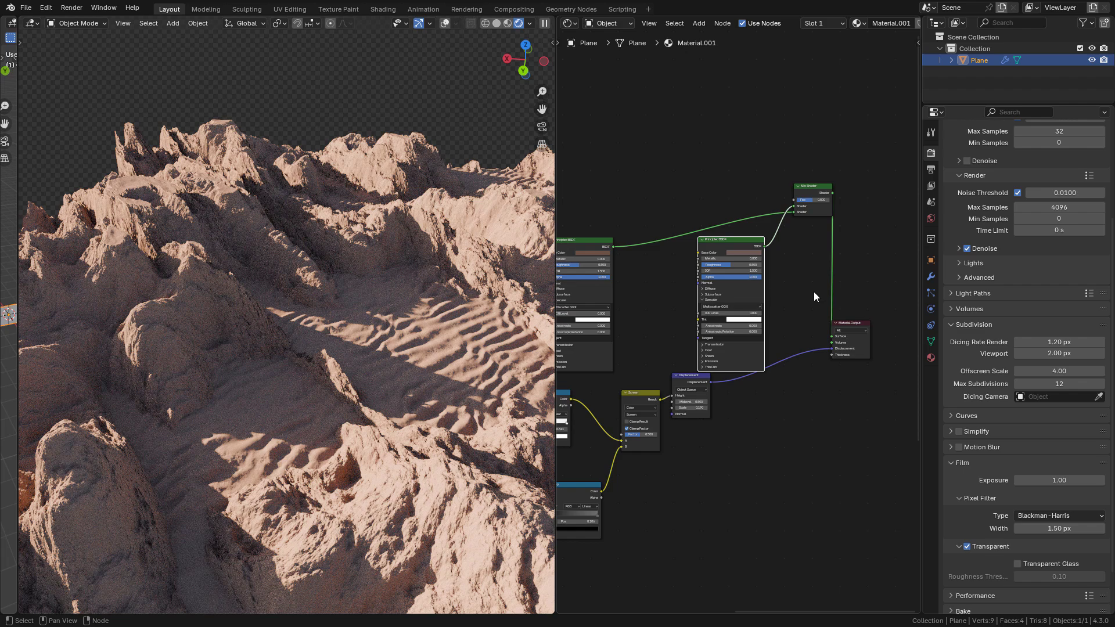
Link the mountain Color Ramp's Color output to the Mix Shader's Fac.
middle_drag(772, 298, 861, 273)
middle_drag(687, 395, 695, 394)
drag(667, 373, 891, 135)
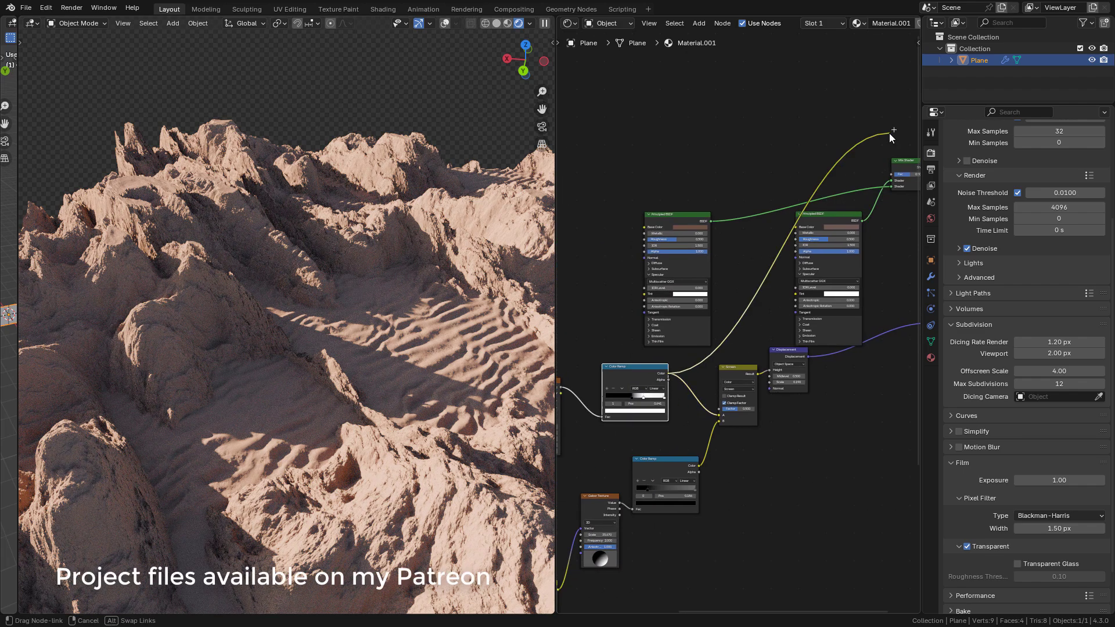
drag(887, 176, 890, 175)
middle_drag(889, 195, 769, 270)
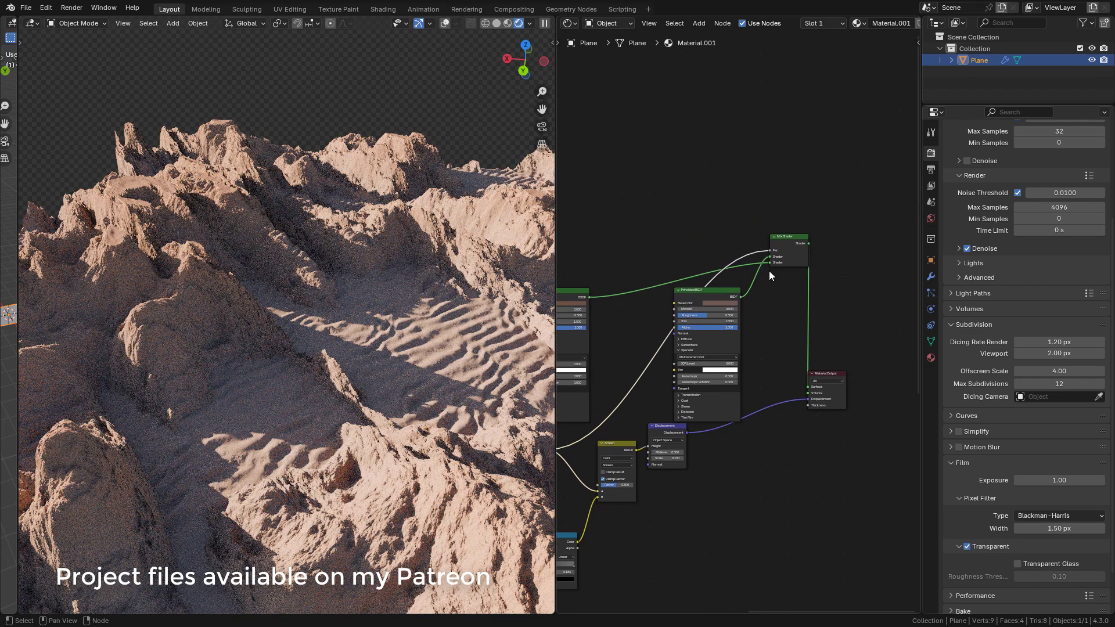
scroll(769, 270, up, 4)
scroll(708, 290, down, 3)
Insert a Color Ramp before the Mix Shader's Fac, place it above the shaders, and pull its white stop close to the black stop.
middle_drag(637, 309, 746, 277)
key(shift+a)
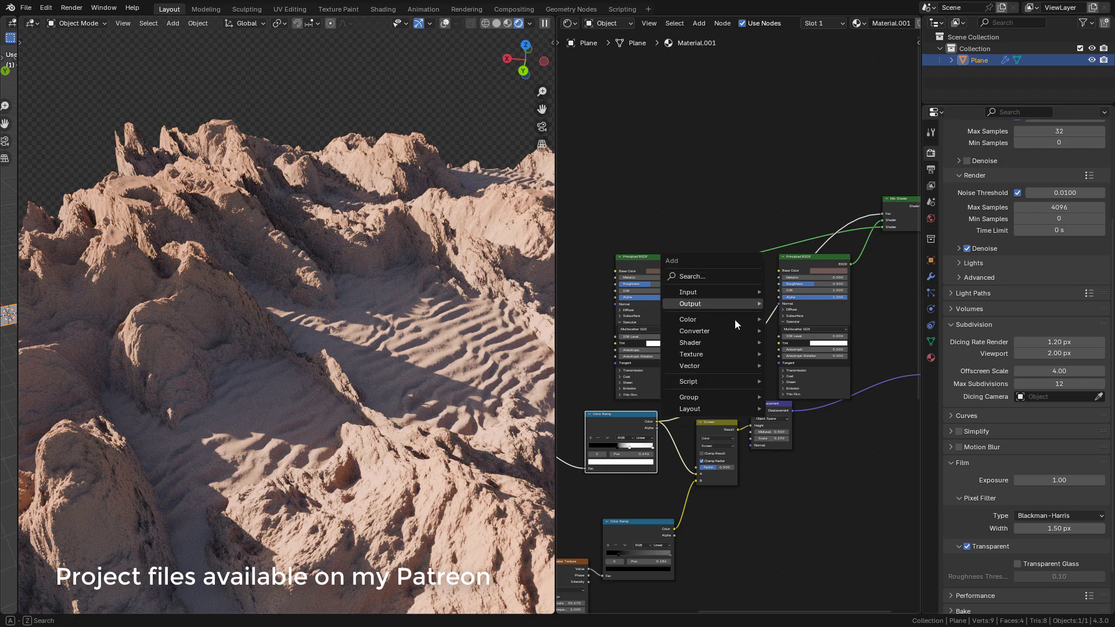
click(723, 274)
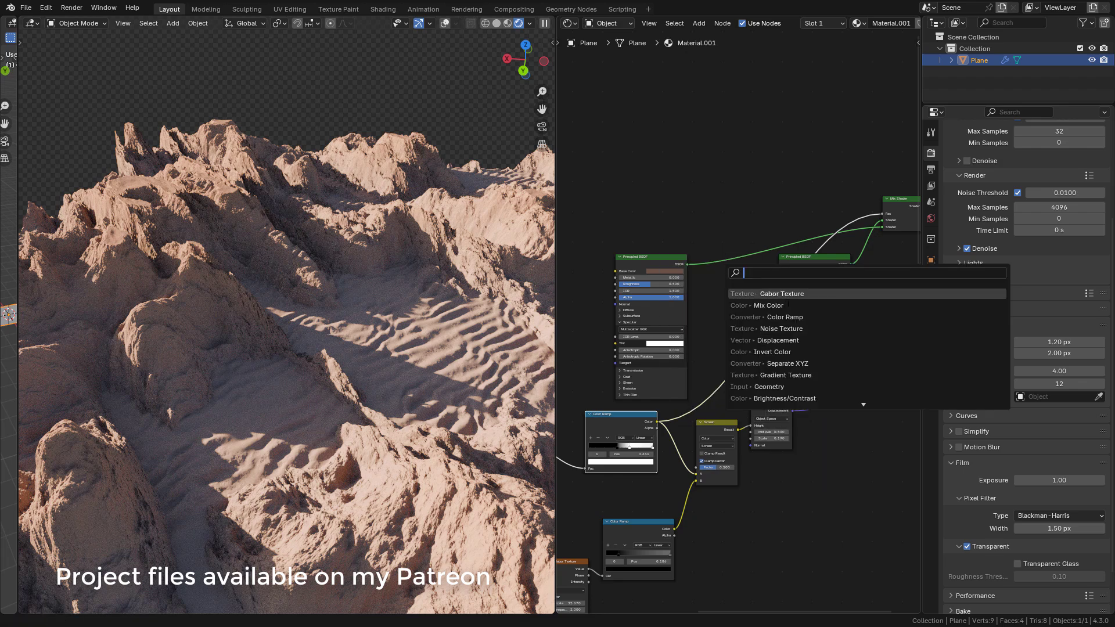
click(776, 316)
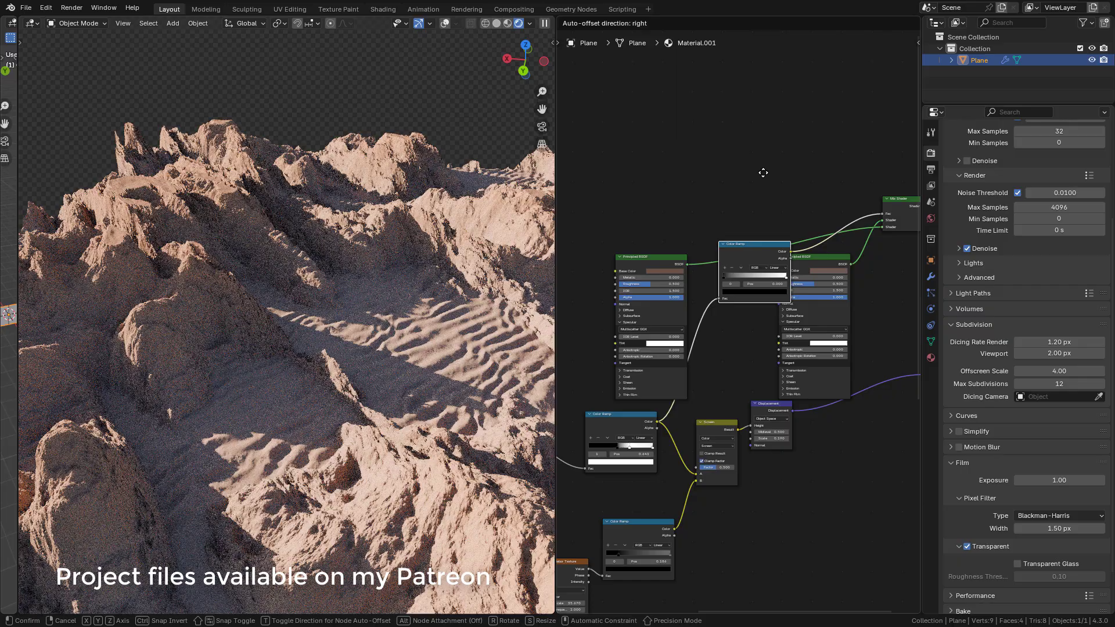
click(728, 177)
mouse_move(727, 173)
mouse_down()
mouse_move(764, 174)
mouse_move(746, 175)
mouse_up()
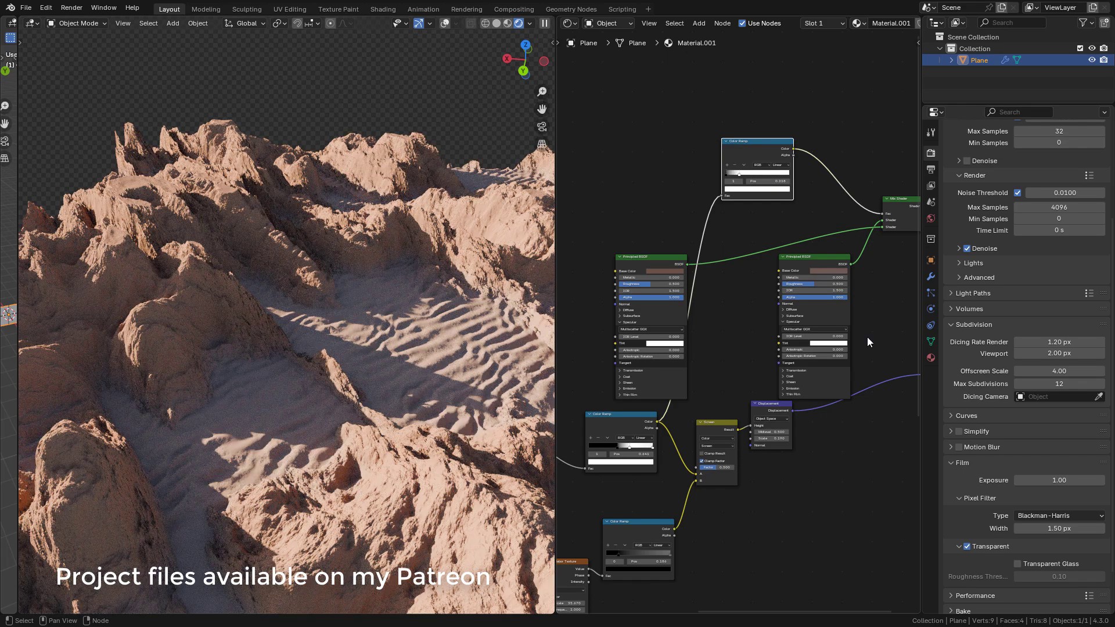
Set the Screen node's Factor to 0 to remove the sand ripples from the displacement.
scroll(813, 460, down, 3)
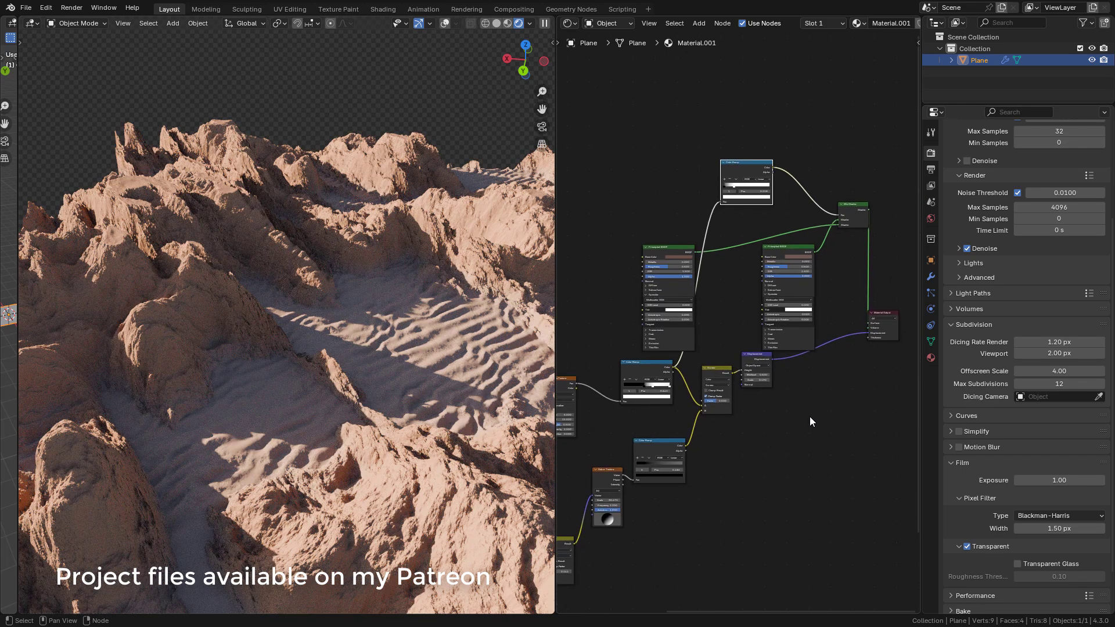
scroll(809, 415, up, 3)
drag(702, 447, 673, 447)
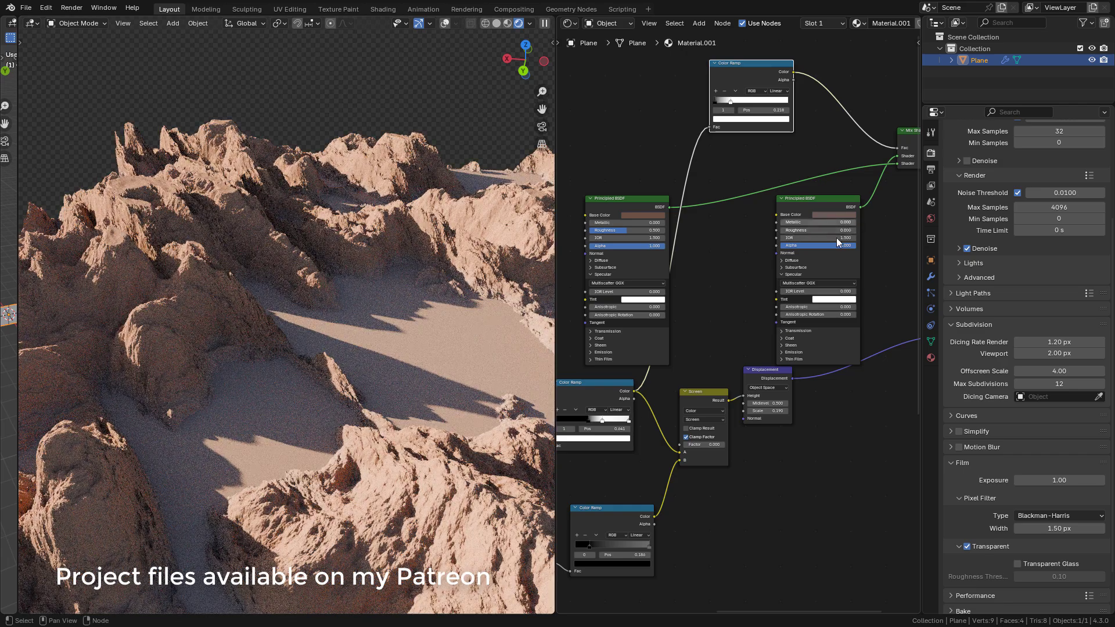
Set the duplicated Principled BSDF's IOR Level to about 0.51 and its Base Color to a very dark blue for water.
drag(789, 291, 818, 291)
click(825, 215)
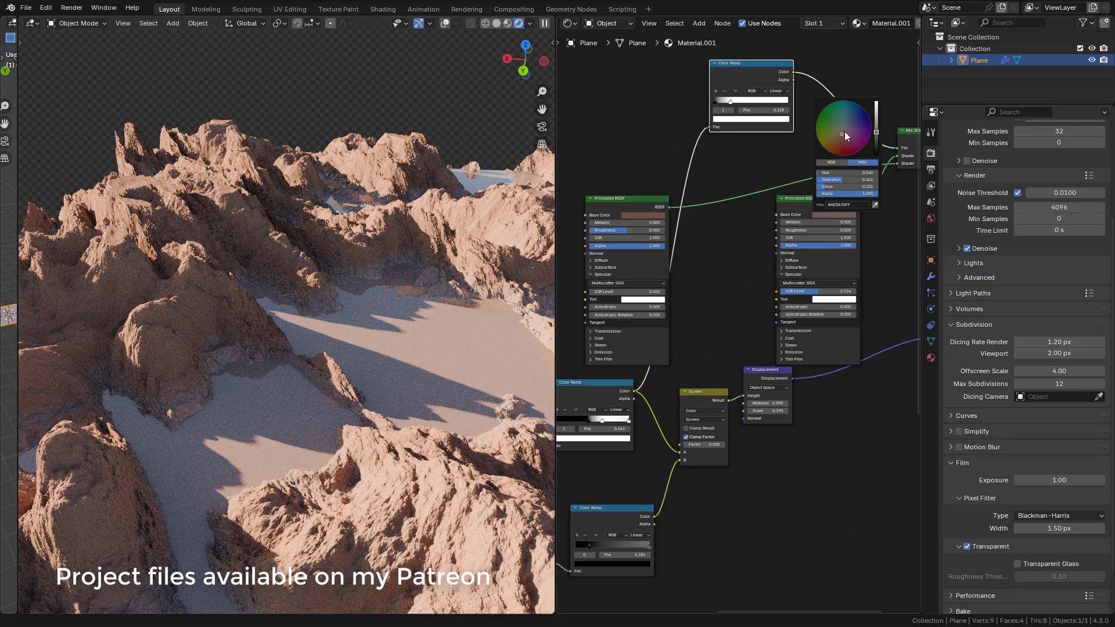
mouse_move(842, 134)
mouse_down()
mouse_move(845, 122)
mouse_move(876, 155)
mouse_move(845, 118)
mouse_move(876, 147)
mouse_up()
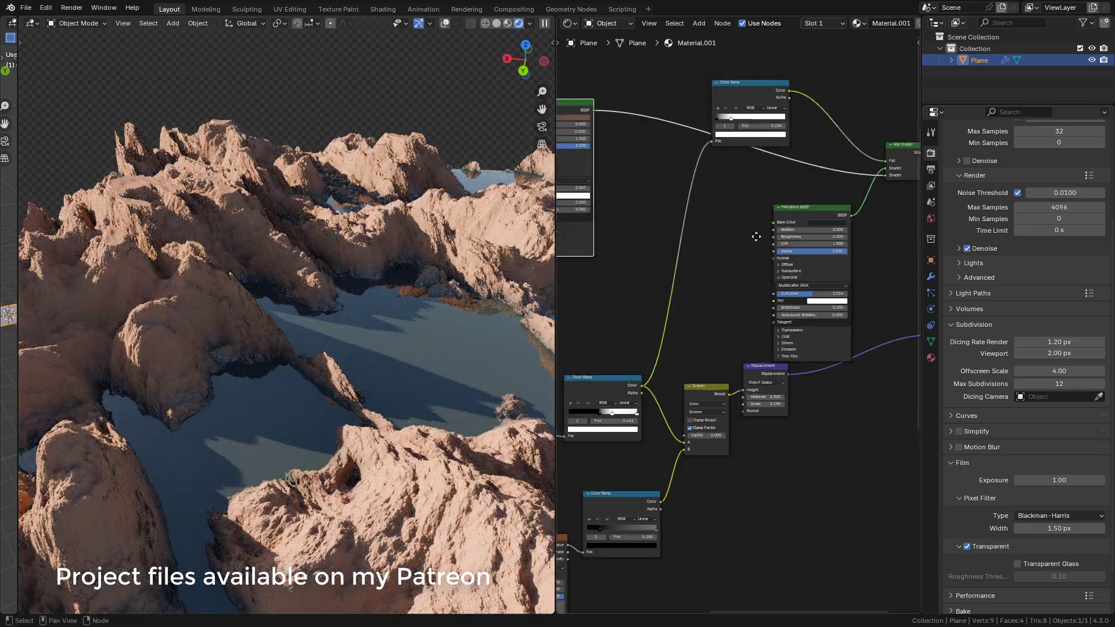
Move the white stop of the Color Ramp feeding the Mix Shader's Fac to position 0.045.
scroll(734, 119, up, 3)
middle_drag(734, 120, 739, 188)
drag(736, 187, 718, 188)
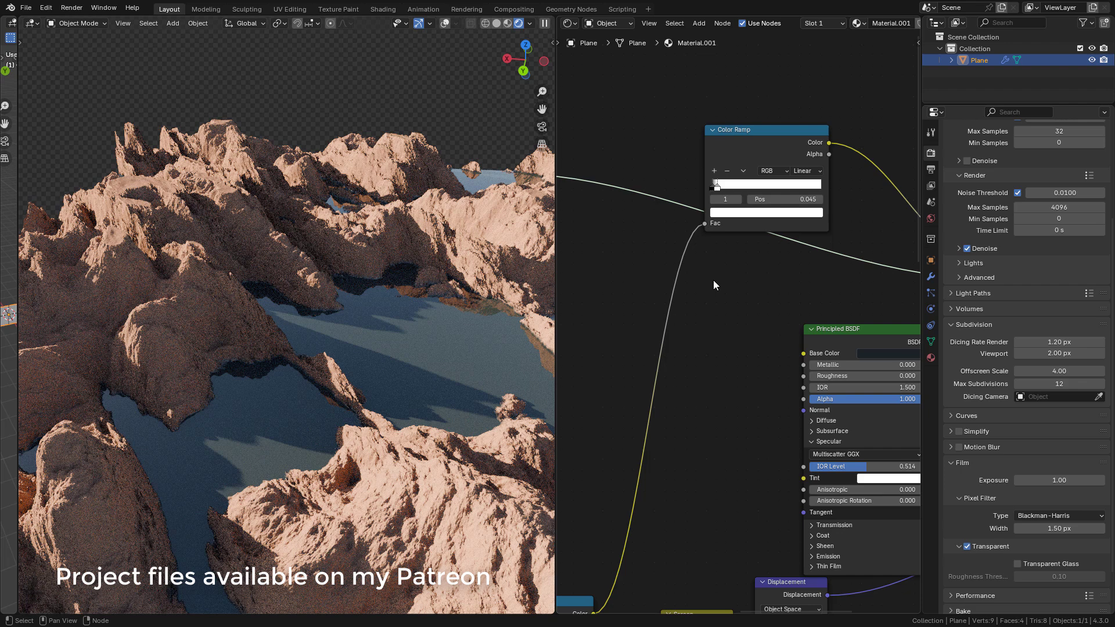
Add a Noise Texture beside the water Principled BSDF and link its Fac to the shader's Normal input.
scroll(771, 363, down, 4)
key(shift+a)
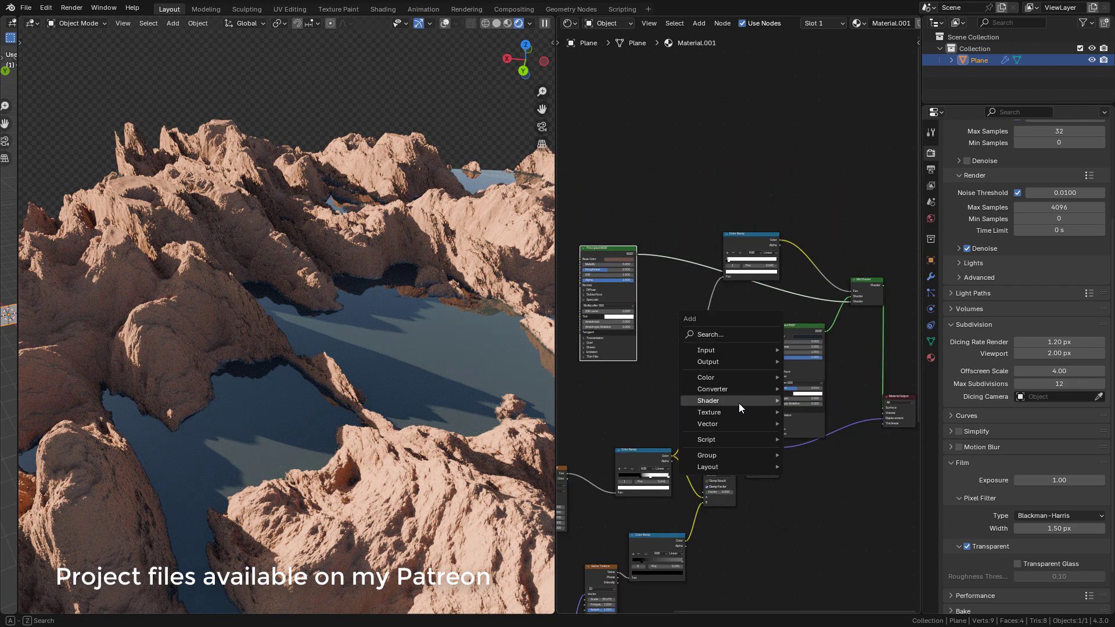
click(713, 333)
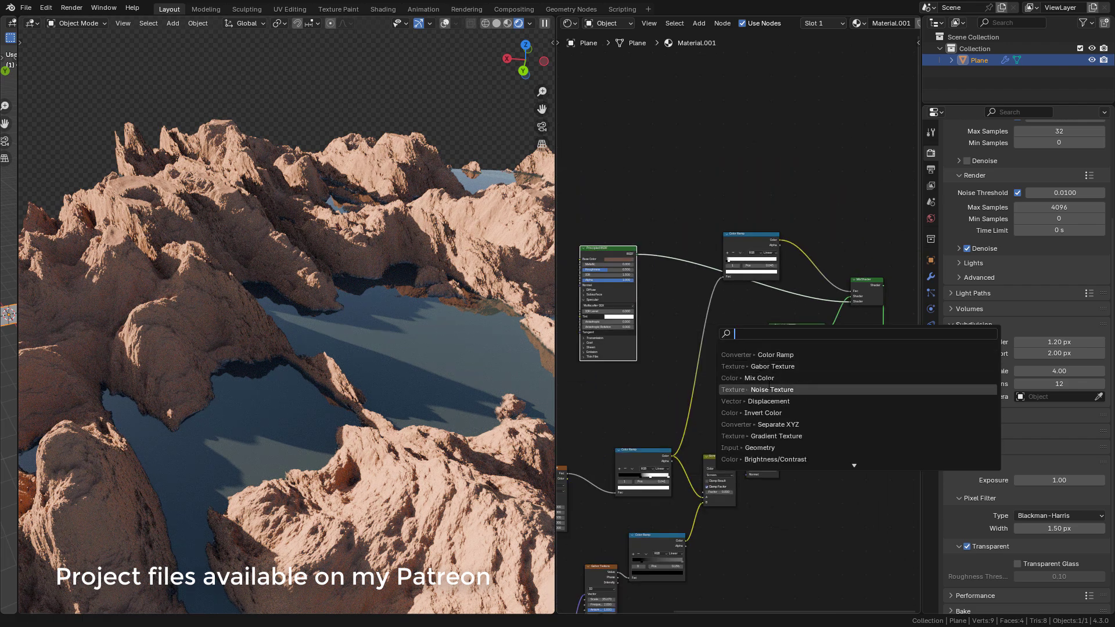
click(706, 358)
scroll(706, 358, up, 4)
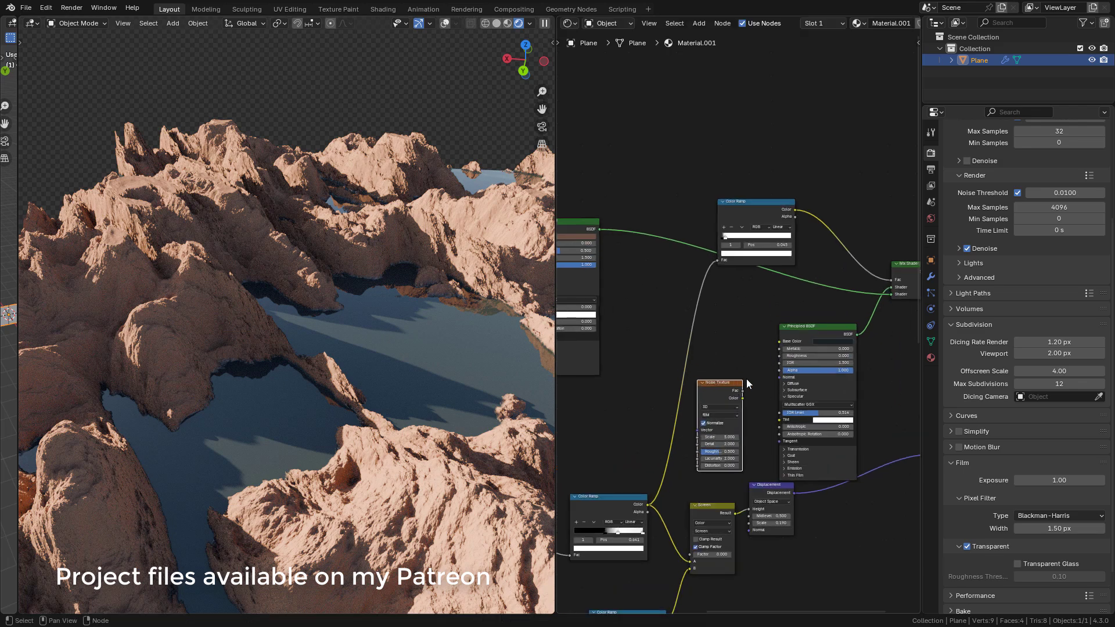
drag(719, 330, 766, 421)
Insert a Bump node before the water Principled BSDF's Normal input and feed its Height from the Noise Texture's Fac instead of its Normal.
key(shift+a)
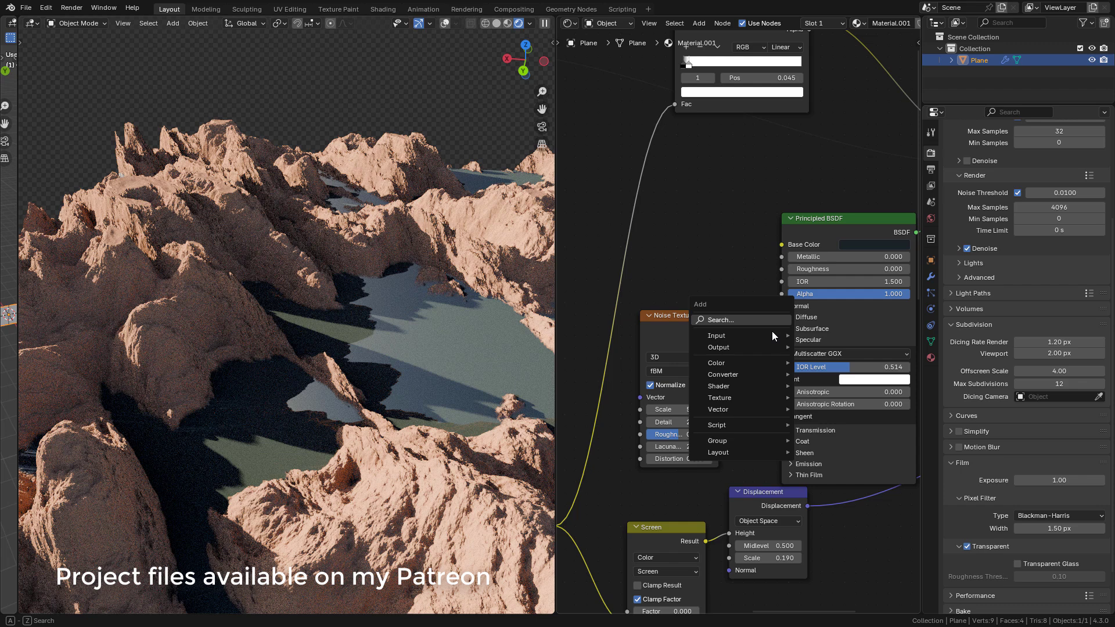
mouse_move(751, 393)
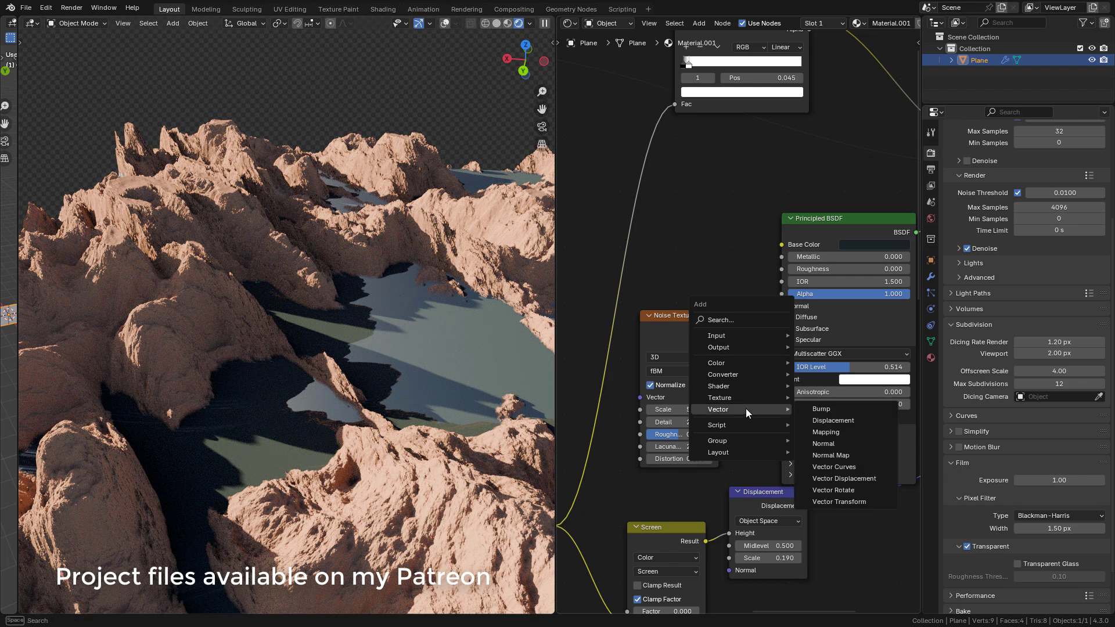
click(818, 409)
click(735, 325)
middle_drag(735, 326, 770, 321)
drag(775, 372, 746, 370)
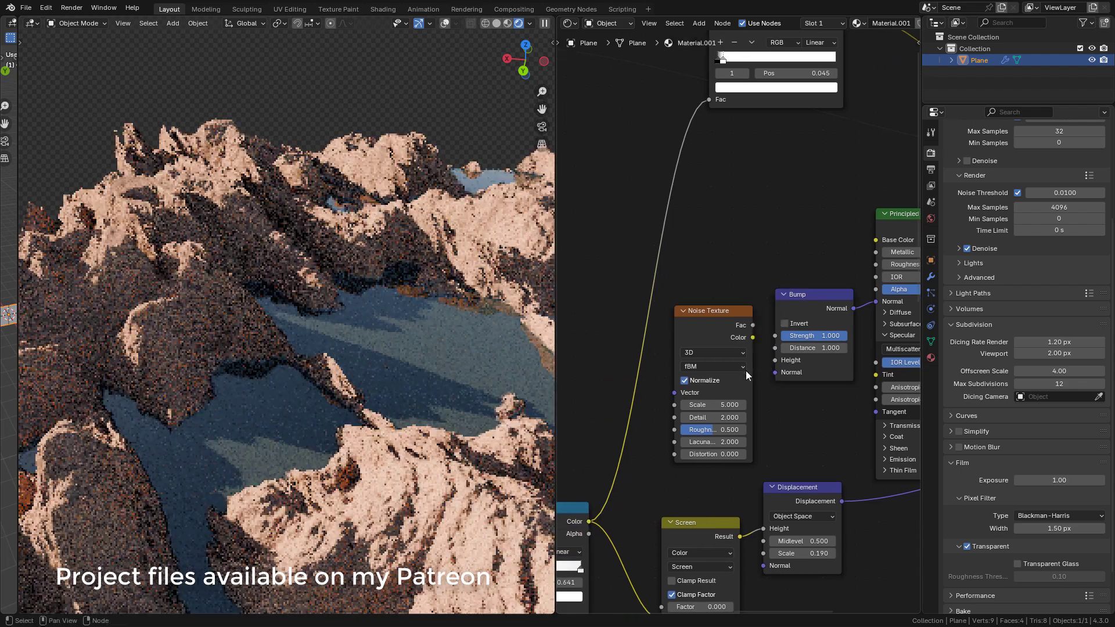
drag(752, 325, 774, 360)
Set the water Noise Texture's Scale to about 85.9 and the Bump node's Strength to 0.085.
drag(713, 405, 764, 405)
click(812, 336)
text(0)
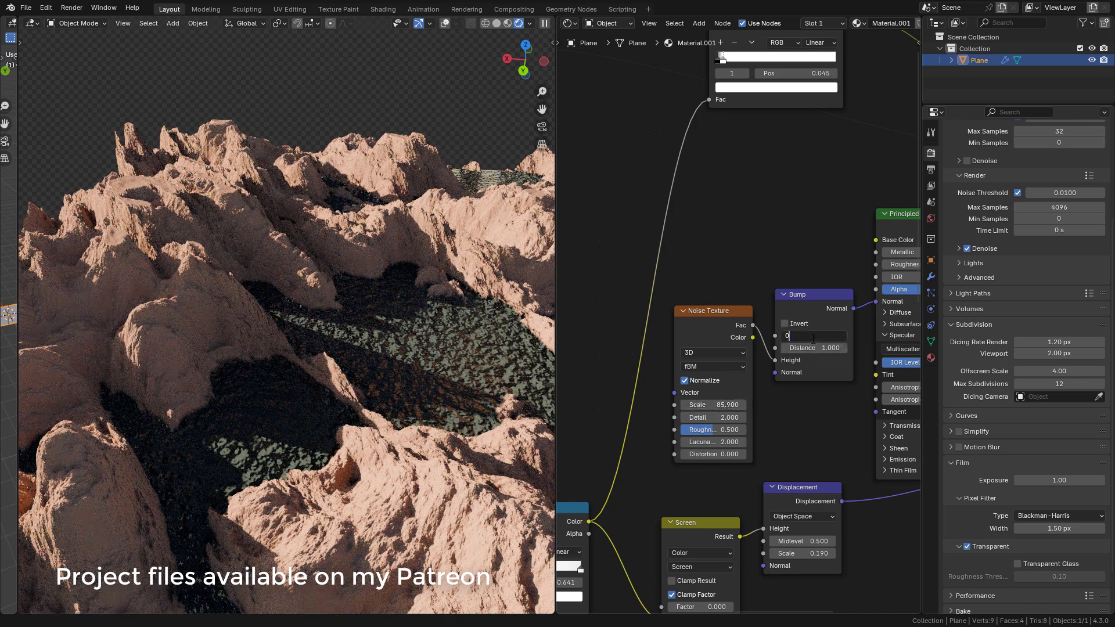
text(.085)
key(Return)
drag(785, 336, 783, 335)
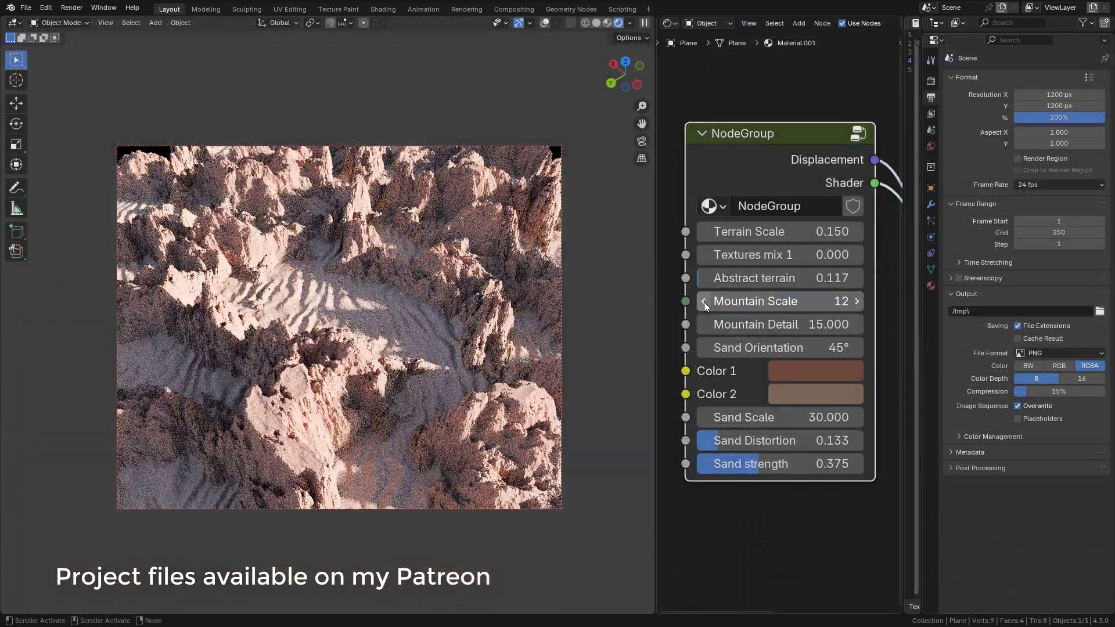
Set the terrain node group's Mountain Scale to 10, keeping Abstract terrain at 0.117 and Textures mix 1 at 0.
click(703, 302)
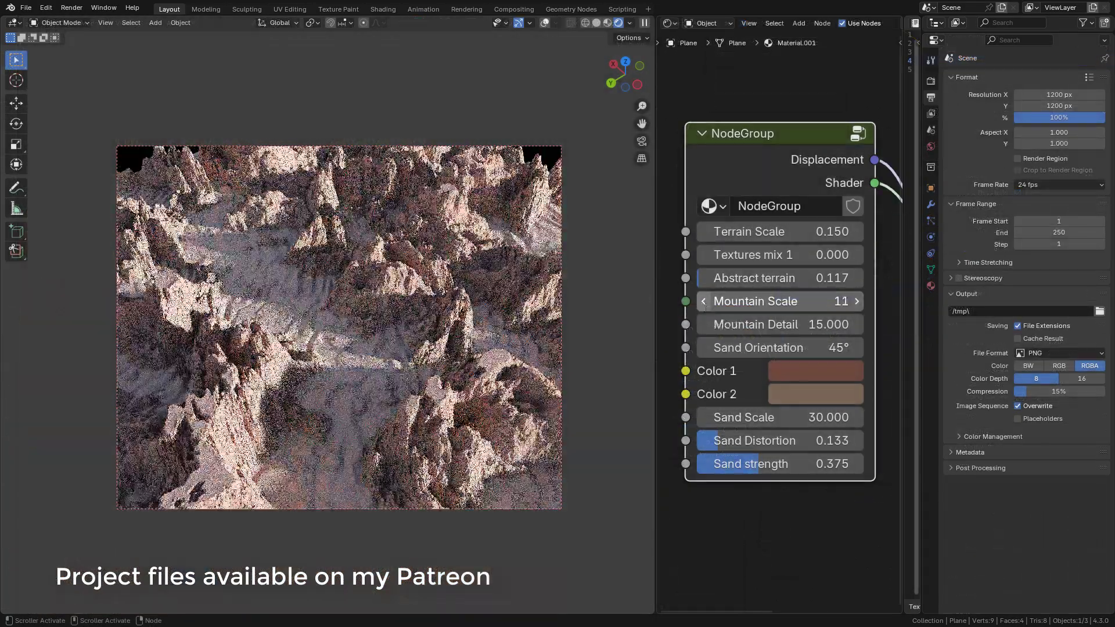
mouse_move(755, 278)
mouse_down()
mouse_move(794, 277)
mouse_move(773, 278)
mouse_up()
mouse_move(711, 259)
mouse_down()
mouse_move(864, 255)
mouse_move(697, 255)
mouse_up()
Try a Sand Scale of 66.1 and an Abstract terrain of 0.462 in the node group, cancelling each trial change.
drag(755, 417, 813, 418)
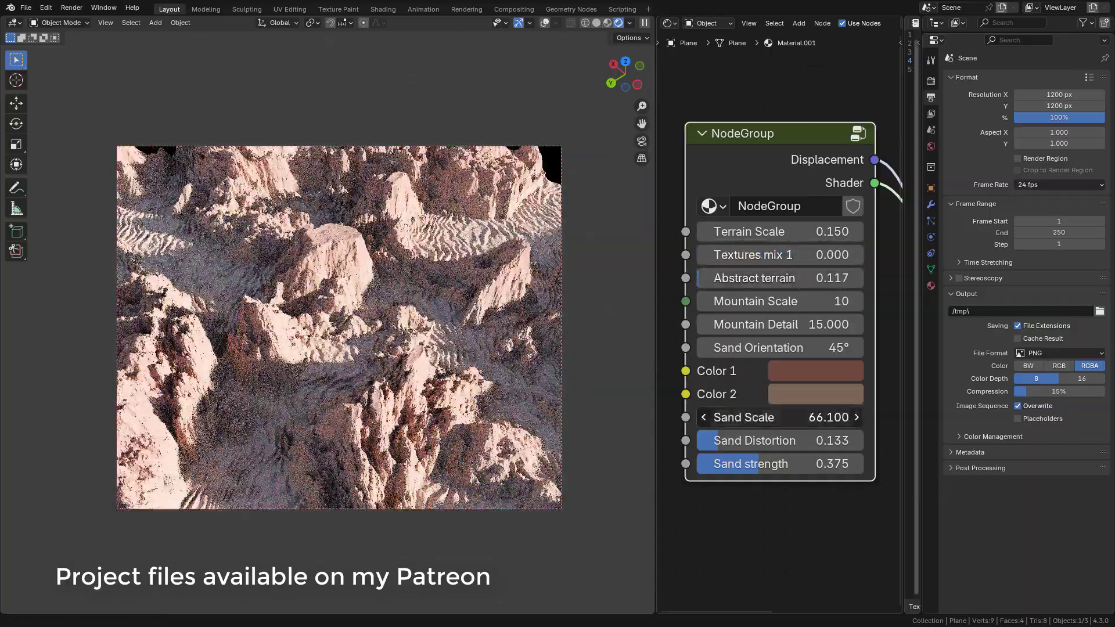
key(Escape)
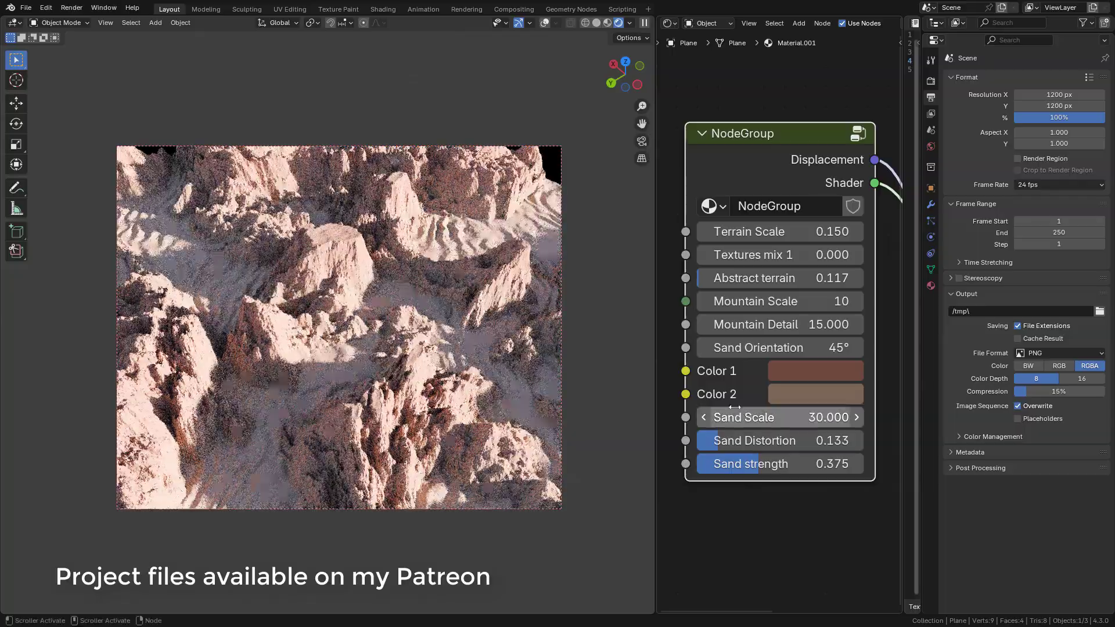
drag(709, 278, 732, 278)
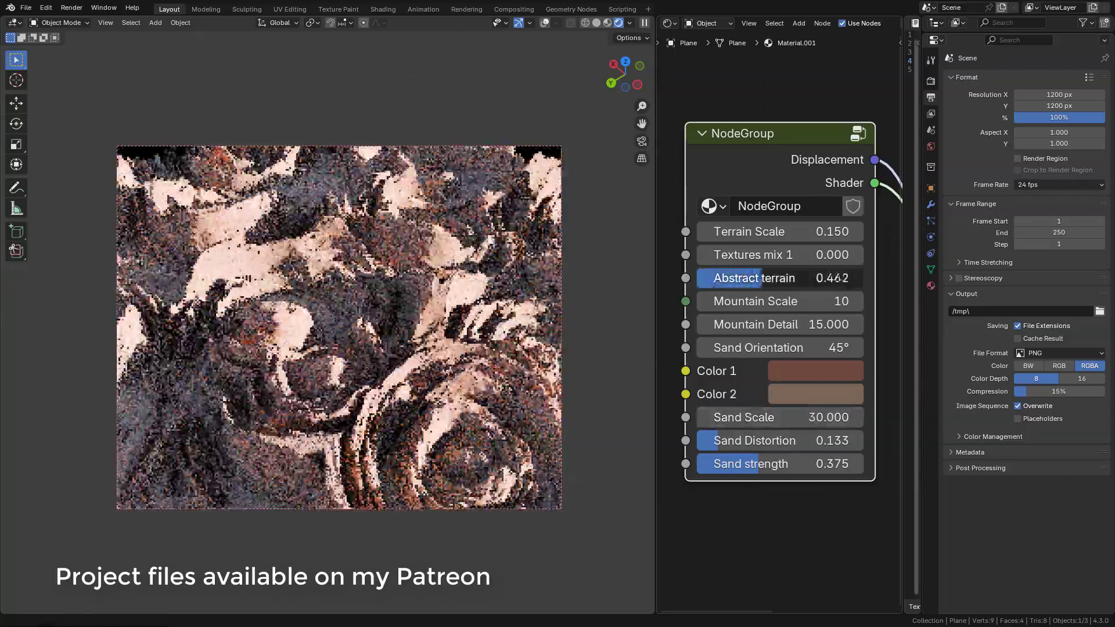
key(Escape)
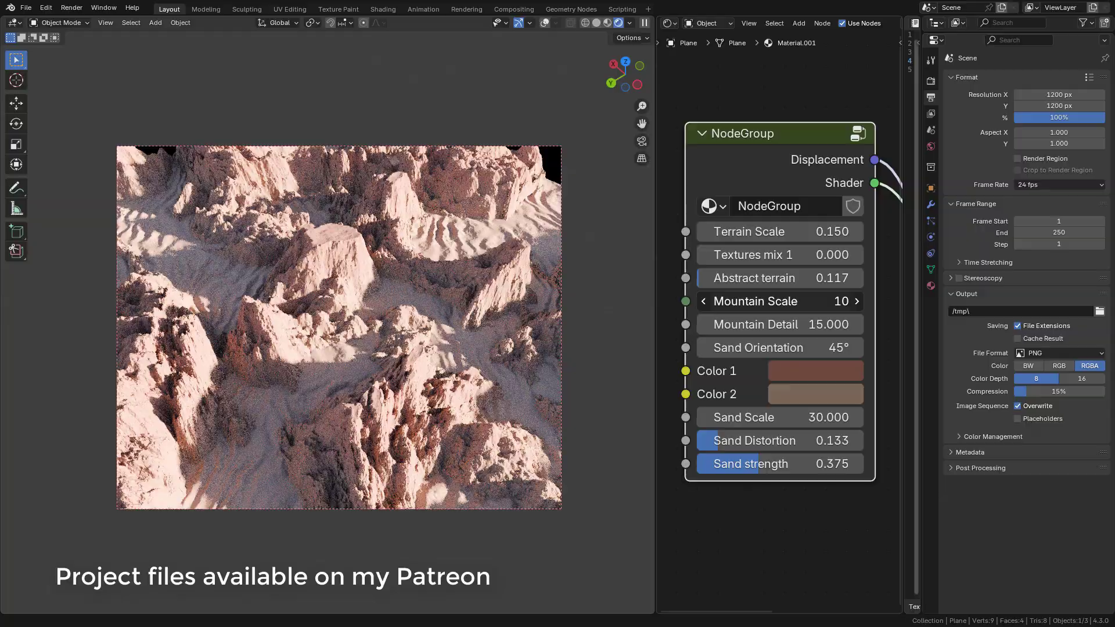
drag(778, 300, 809, 348)
key(Escape)
Darken the terrain node group's Color 2 to black with a Value of 0.
click(808, 390)
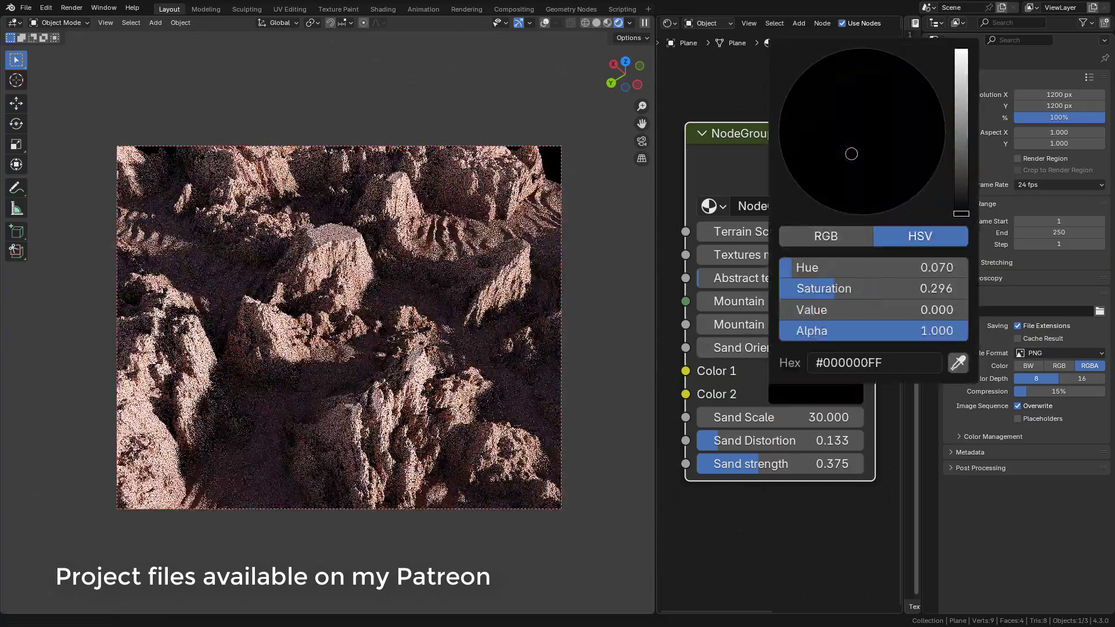